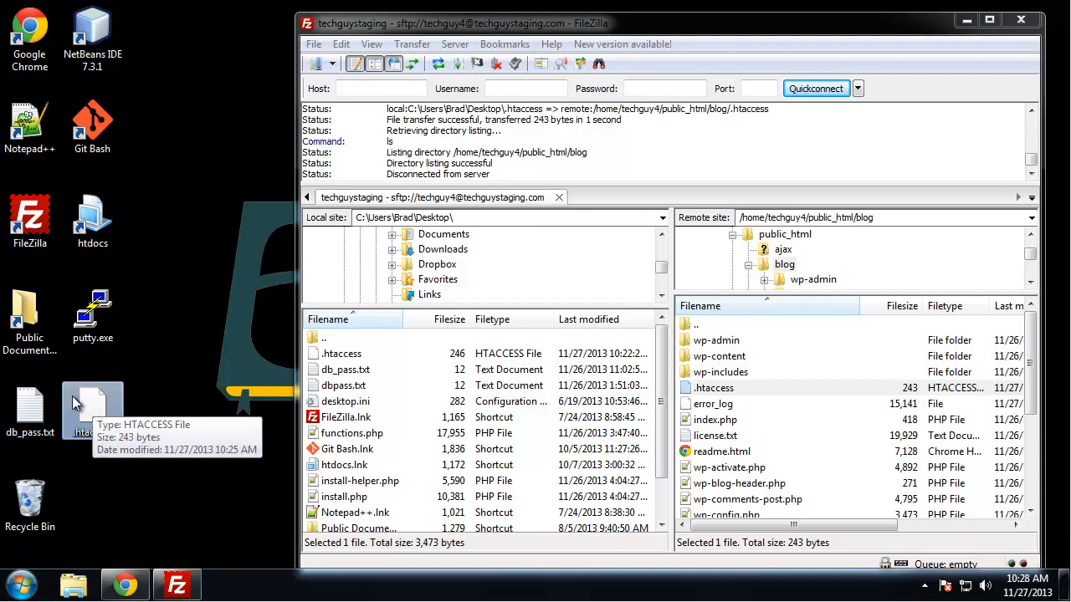
- Open the desktop .htaccess file in Notepad++ and highlight mod_rewrite in the IfModule line
right_click(86, 395)
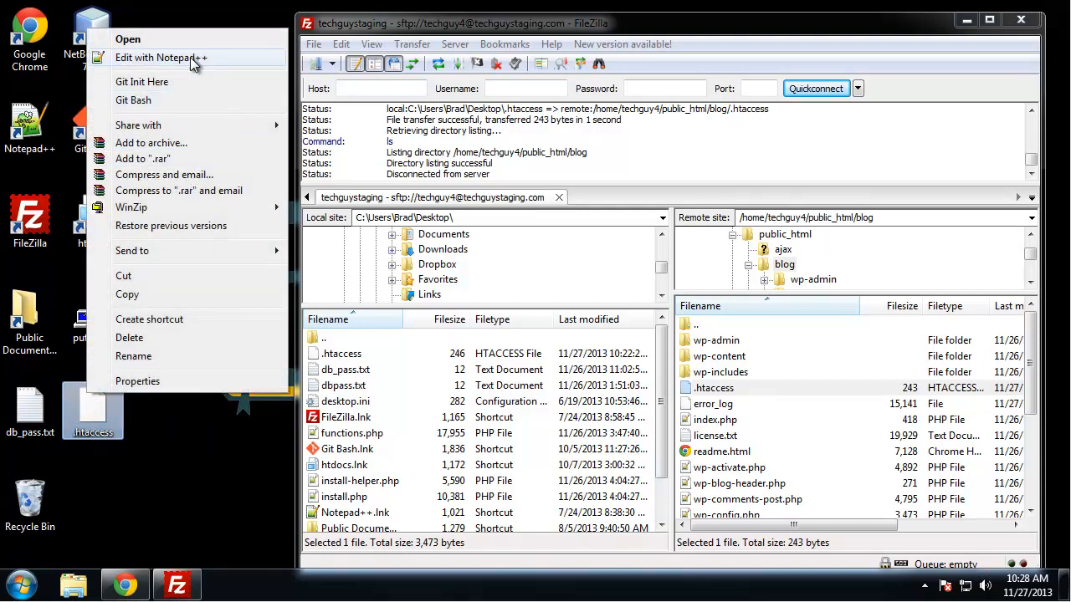
left_click(194, 58)
left_click_drag(638, 29, 317, 14)
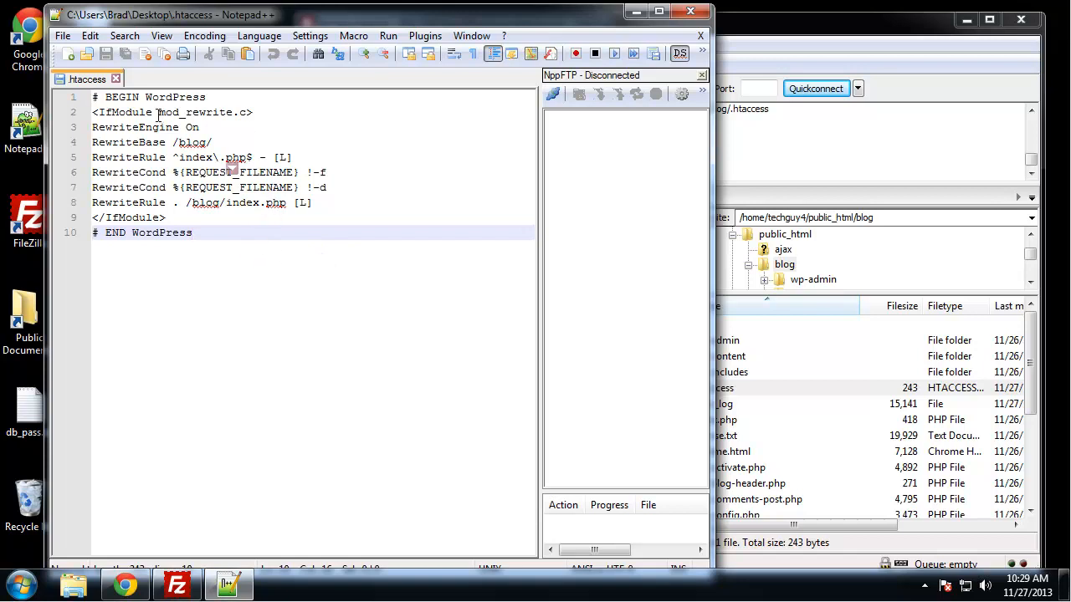
left_click_drag(159, 111, 233, 112)
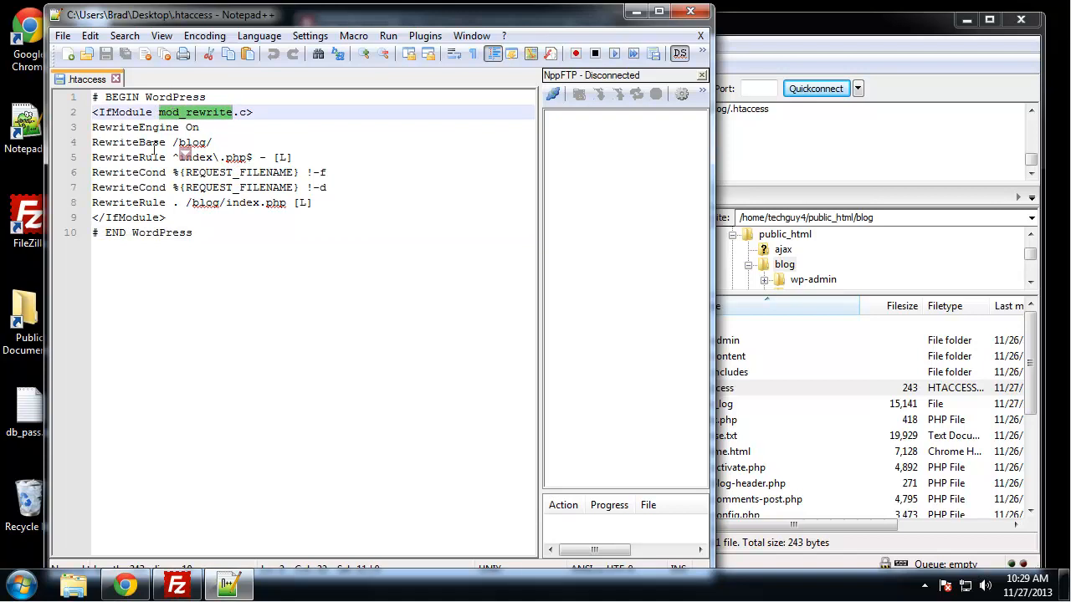
left_click(110, 153)
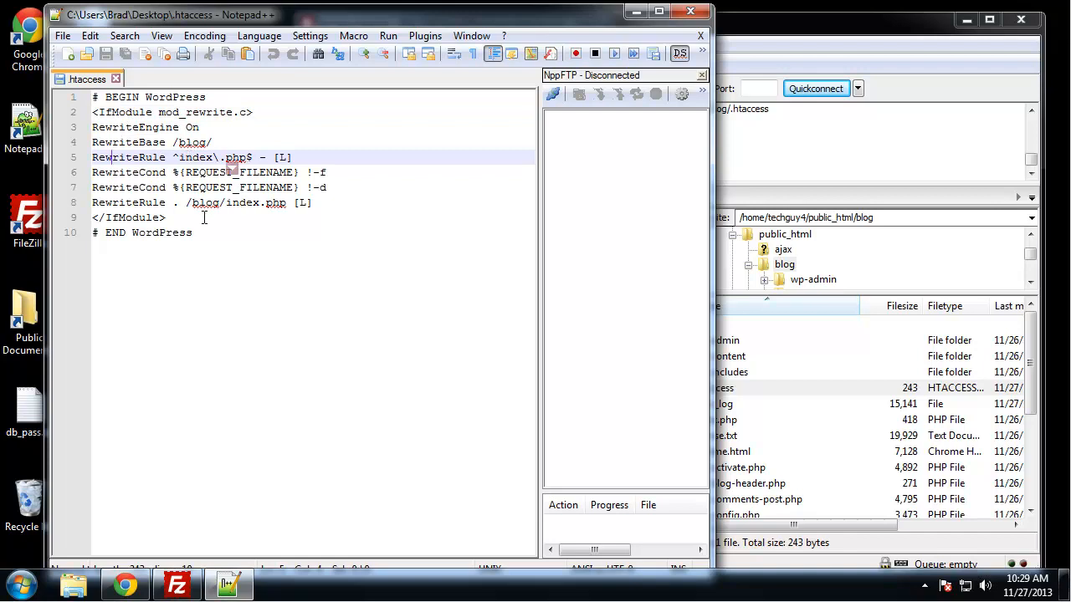
- Add three new lines after the # END WordPress line
left_click(237, 244)
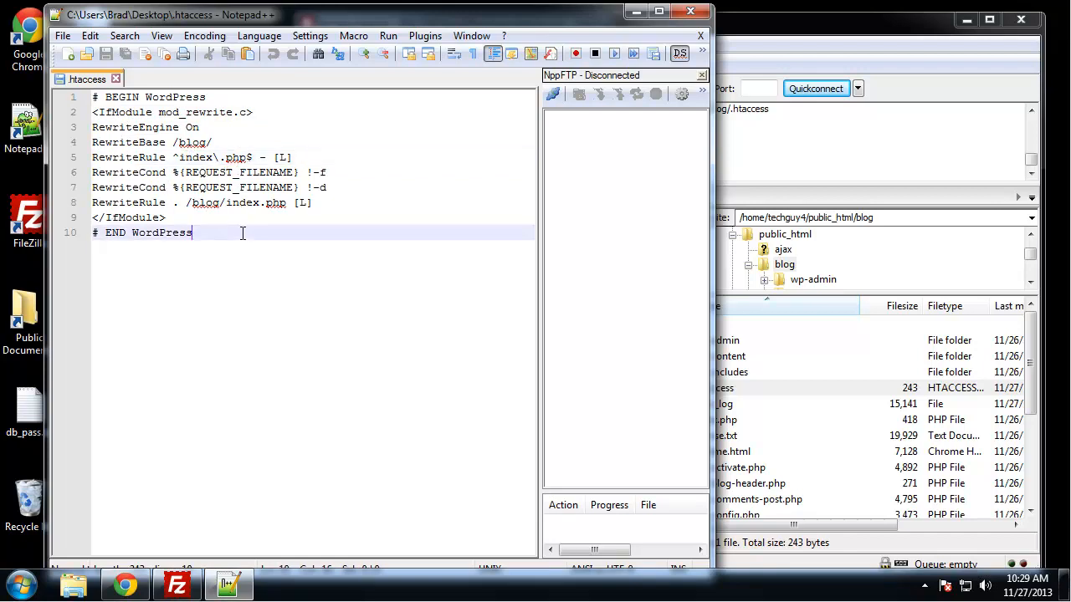
key("Return")
key("Return")
key("Return")
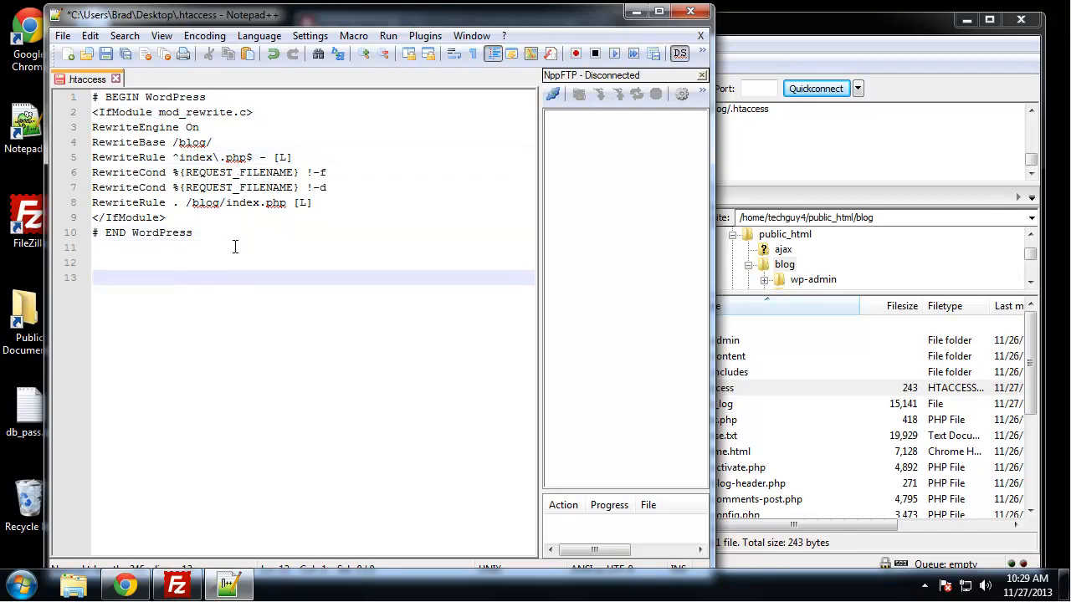
type("http://example.com/wiki/index.php?title=Page_title")
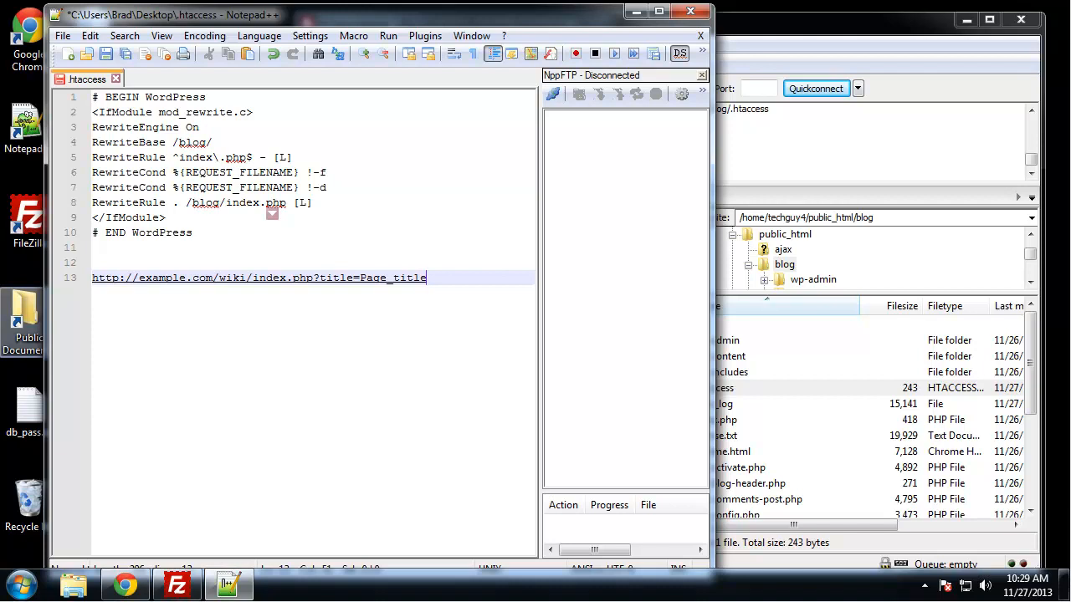
left_click(476, 280)
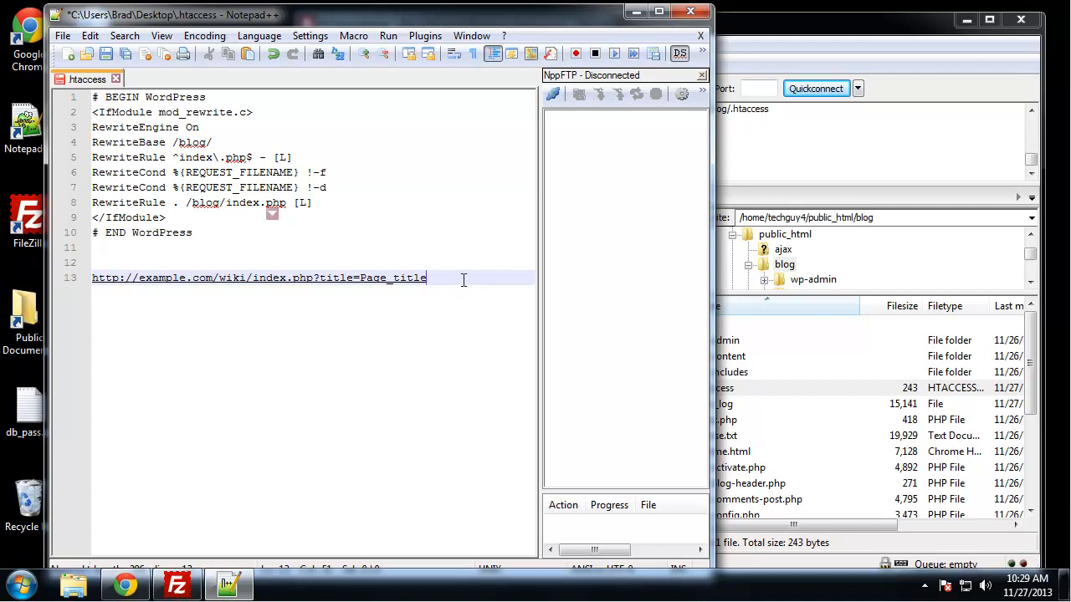
key("Return")
key("Return")
type("http://example.com/wiki/Page_title")
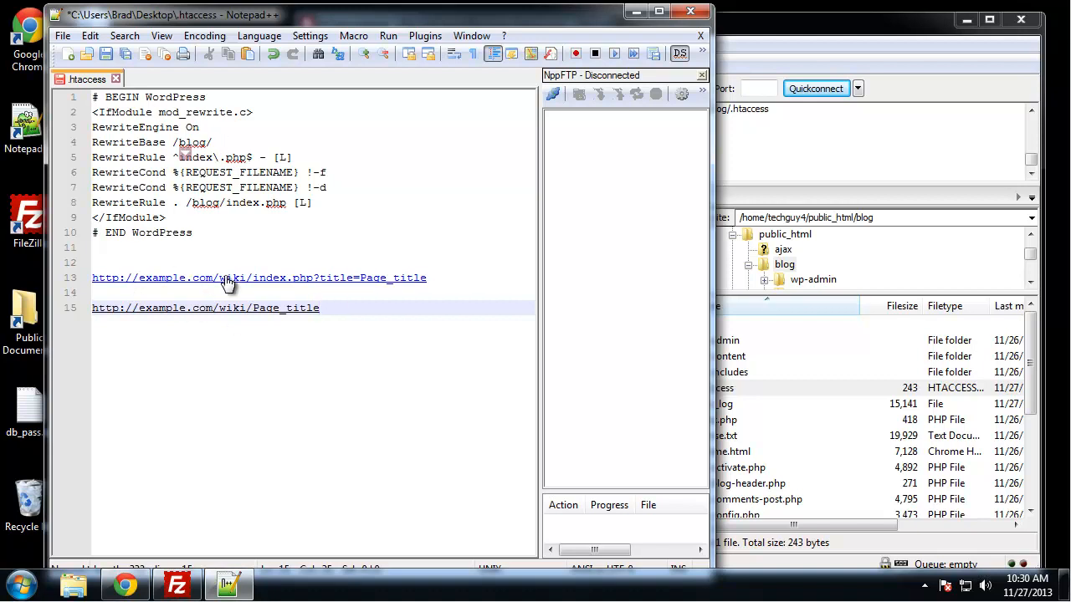
- Delete both sample URLs and the extra line break before them
left_click_drag(339, 312, 82, 281)
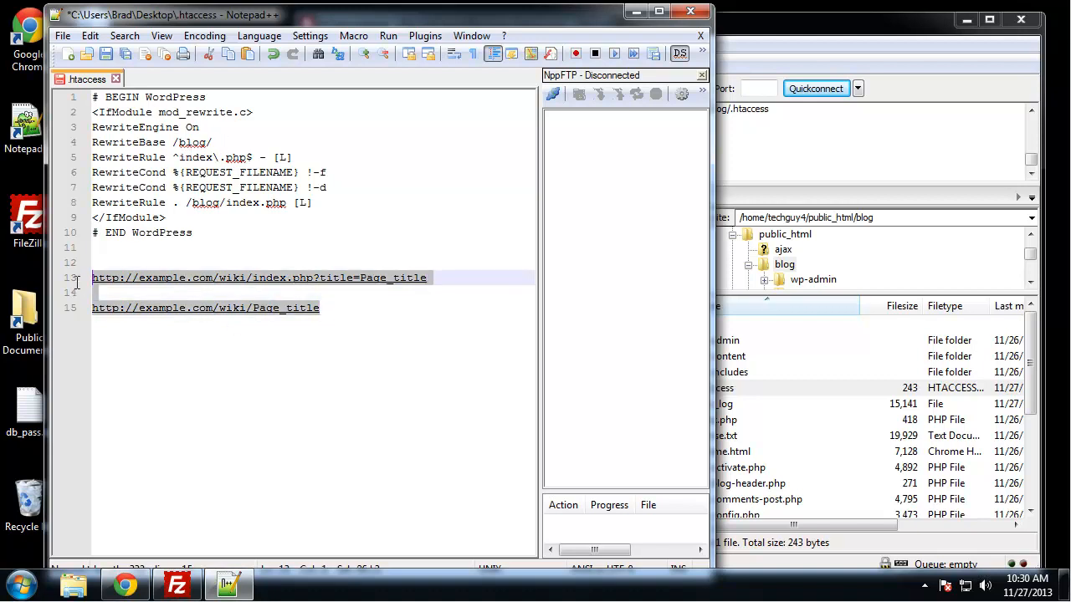
key("BackSpace")
key("BackSpace")
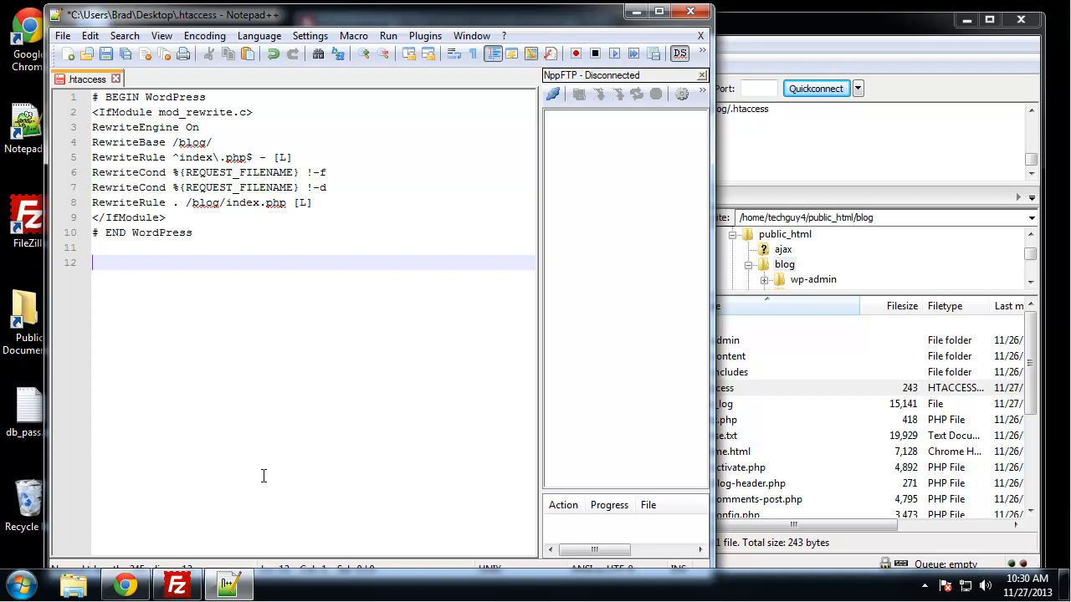
- Switch to Chrome and load techguystaging.com/blog/wp-config.php in the Sample Page tab
left_click(132, 583)
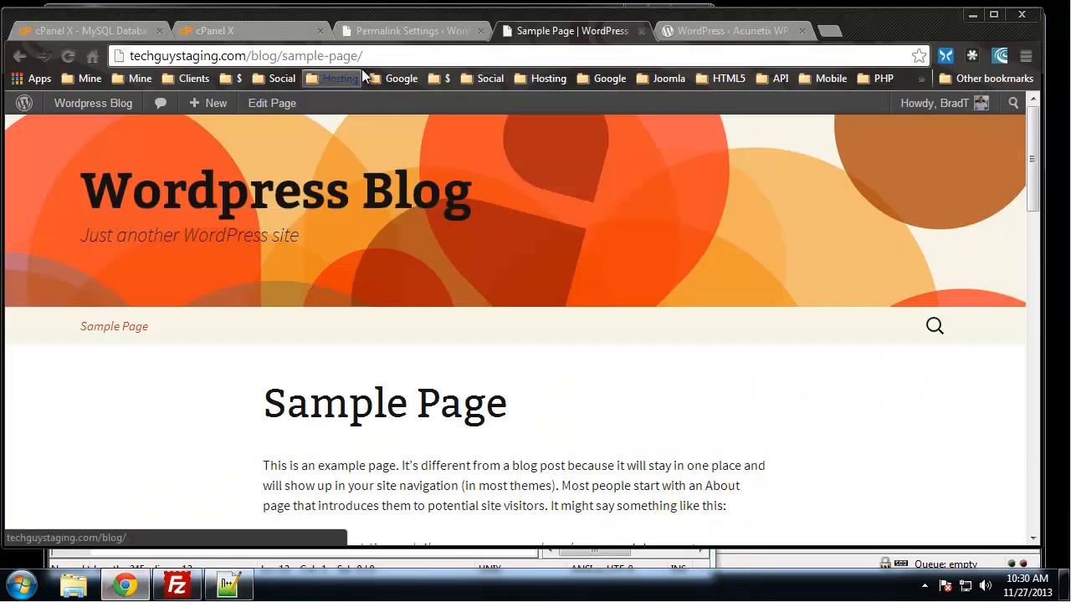
left_click_drag(363, 55, 282, 55)
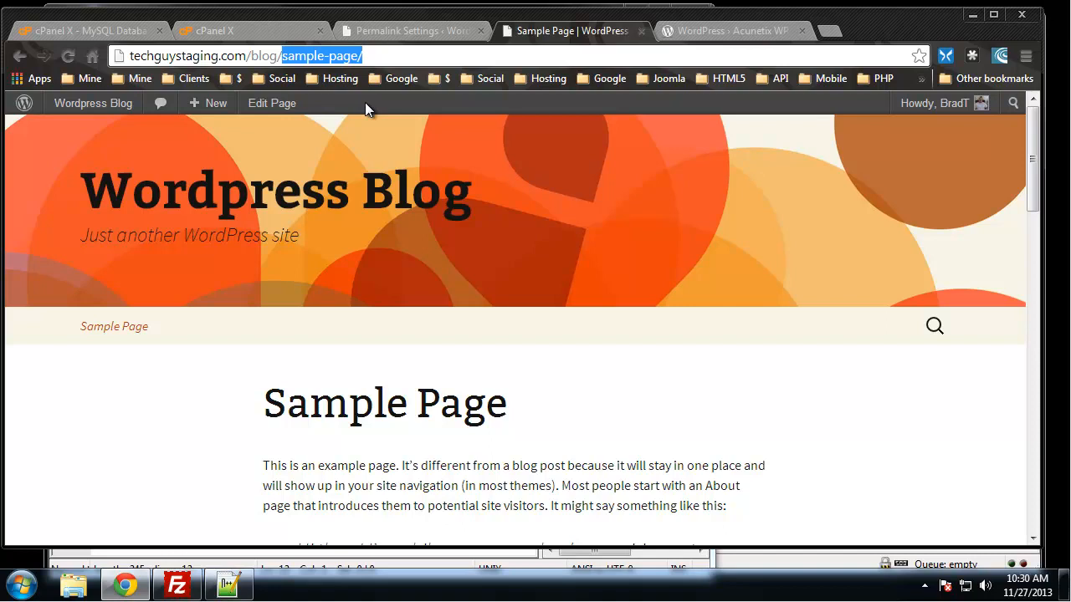
type("wp-cong")
key("BackSpace")
type("fig.php")
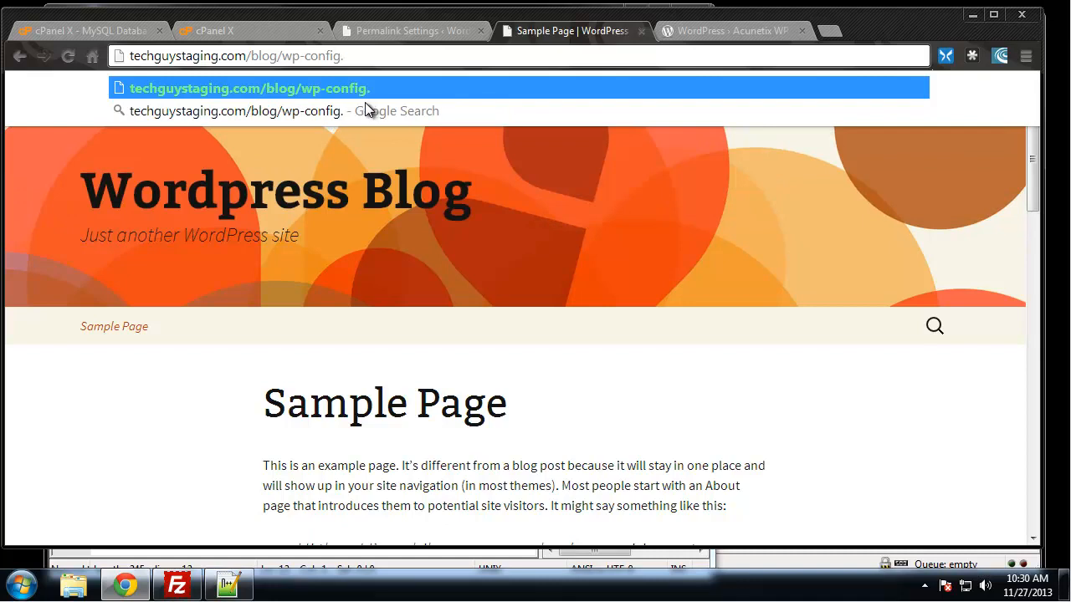
key("Return")
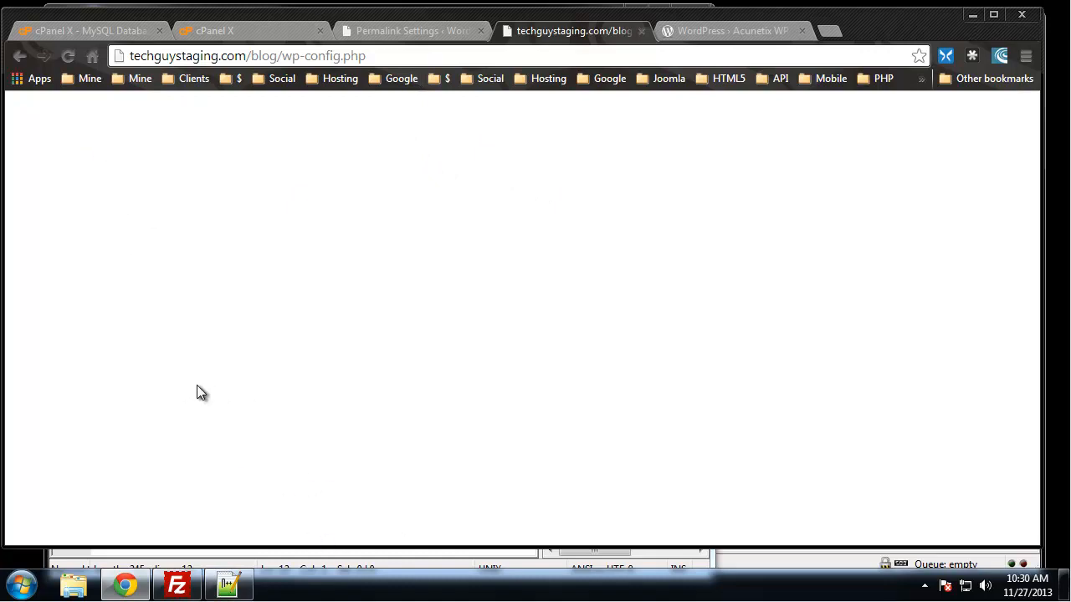
- Switch back to Notepad++ and add the comment "# Block Config File" on line 12, followed by an empty line
left_click(227, 585)
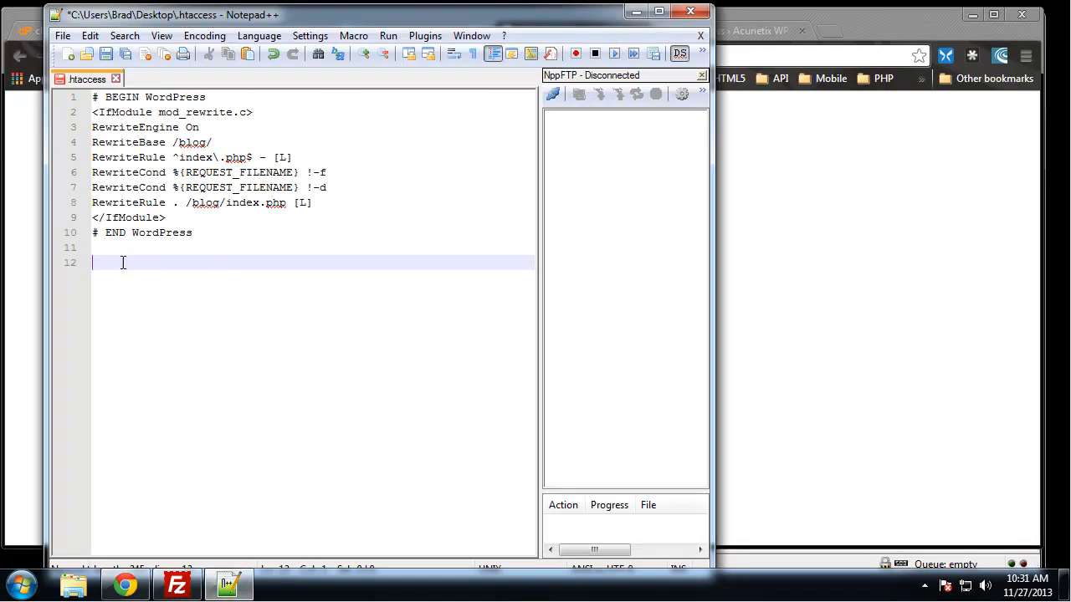
type("#Block Config ")
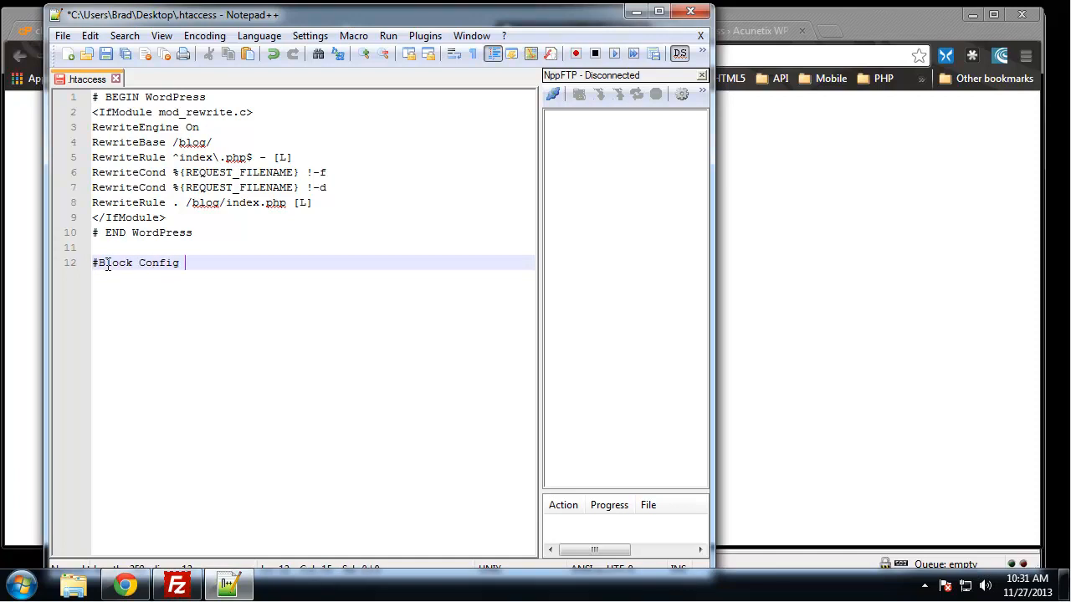
type("File")
key("Return")
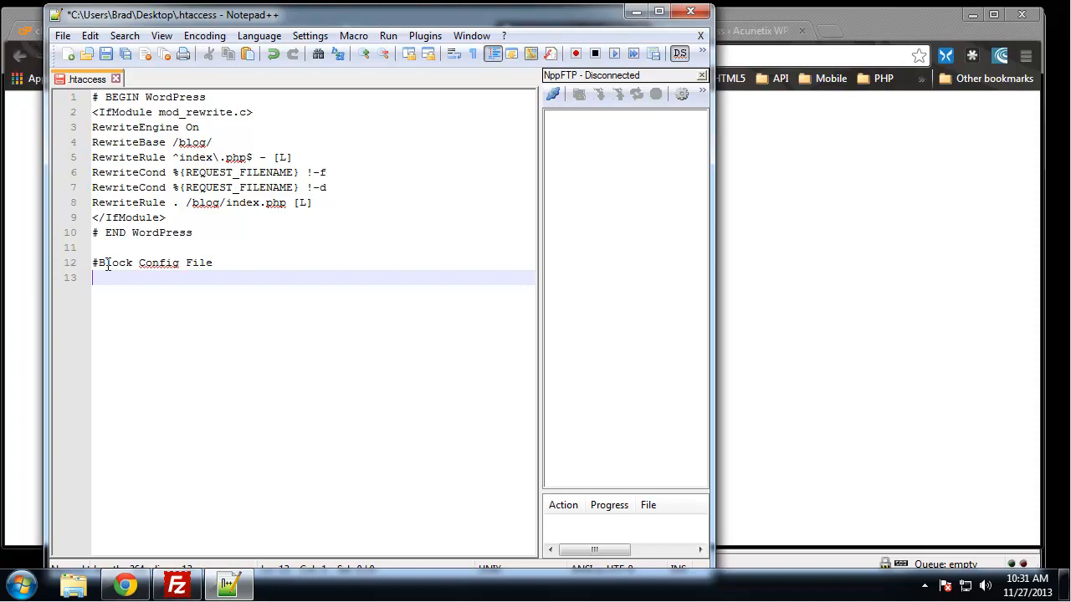
left_click(97, 261)
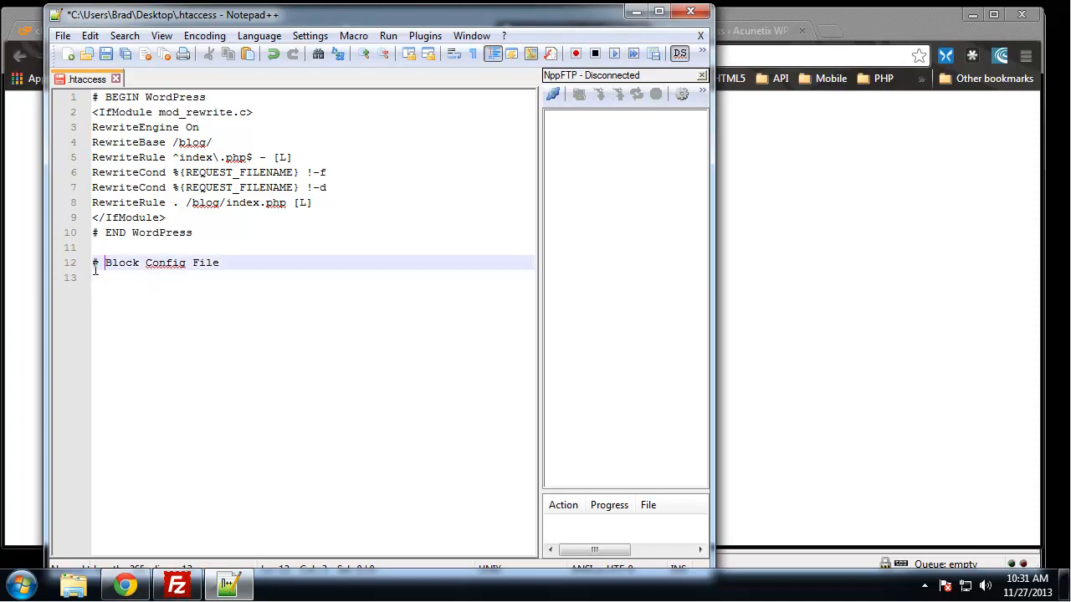
left_click_drag(99, 264, 91, 267)
left_click(236, 262)
key("Return")
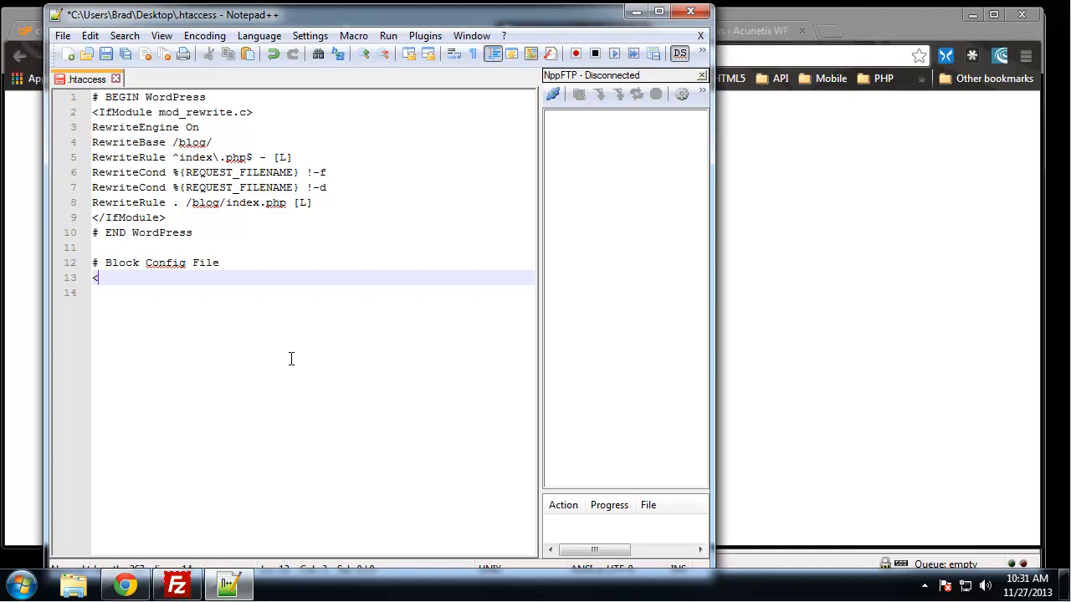
- Add an opening <Files wp-config.php> tag and a closing </Files> tag below the comment, with an empty line between them
type("<Files wp-")
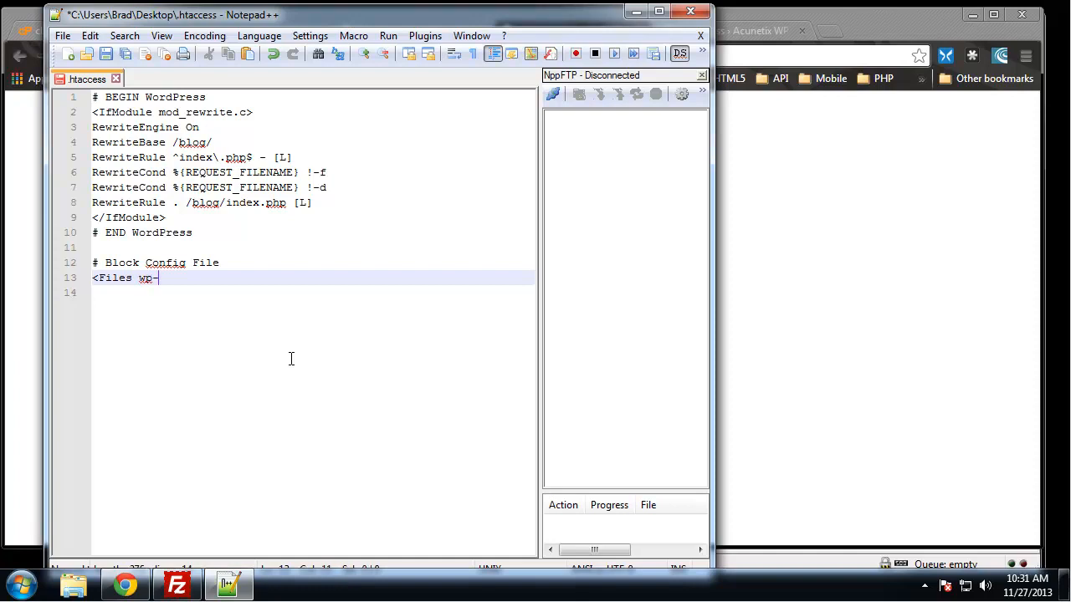
type("config.php")
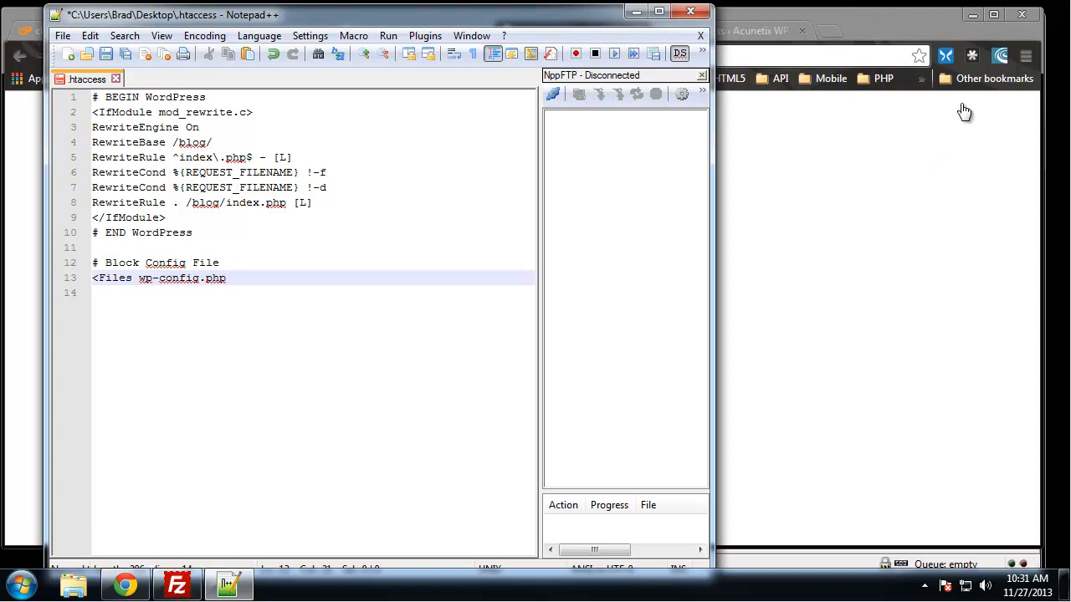
type(">")
key("Return")
key("Return")
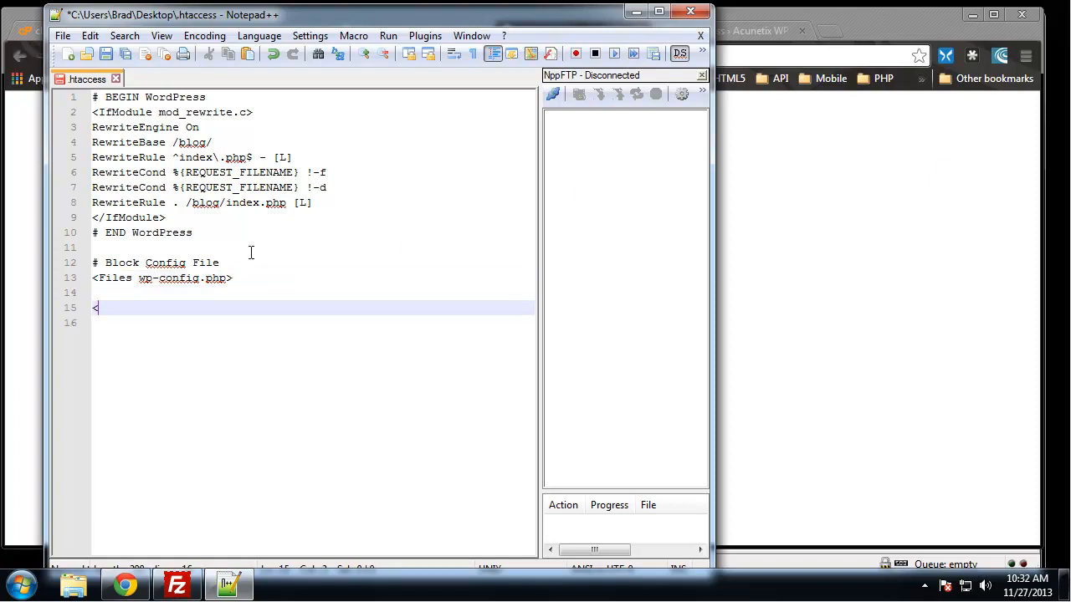
type("</Files>")
key("Up")
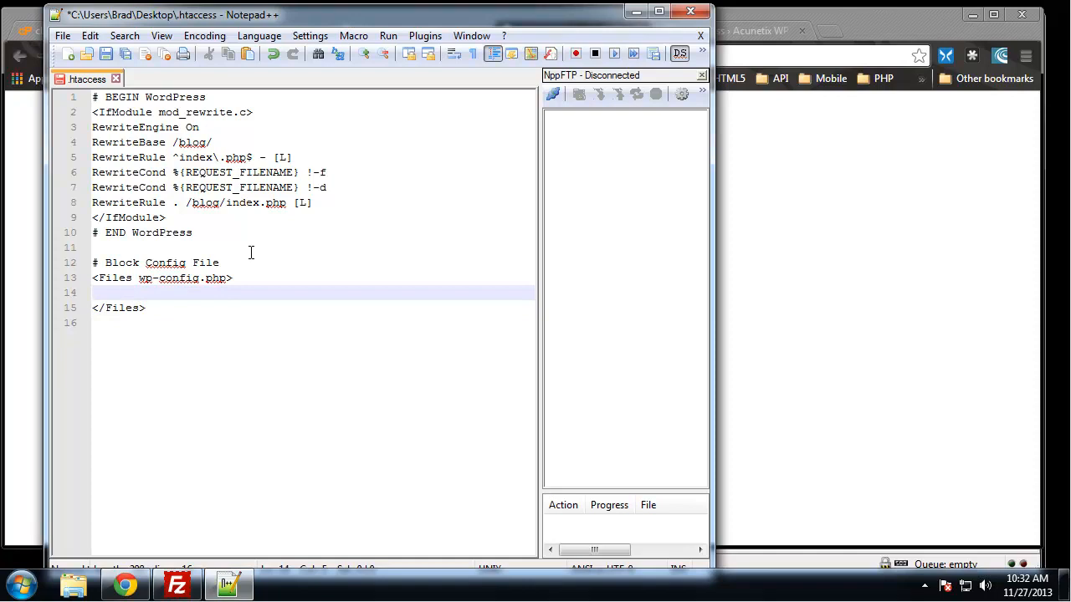
- Enter the indented directives "order allow,deny" and "deny from all" inside the Files block
key("Tab")
type("order allow,deny")
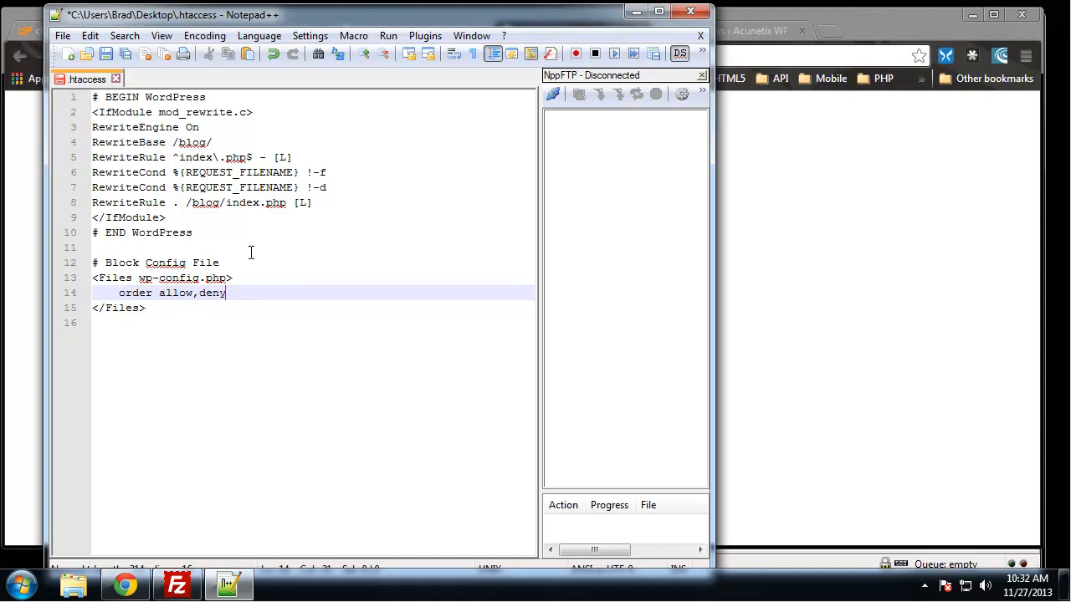
key("Return")
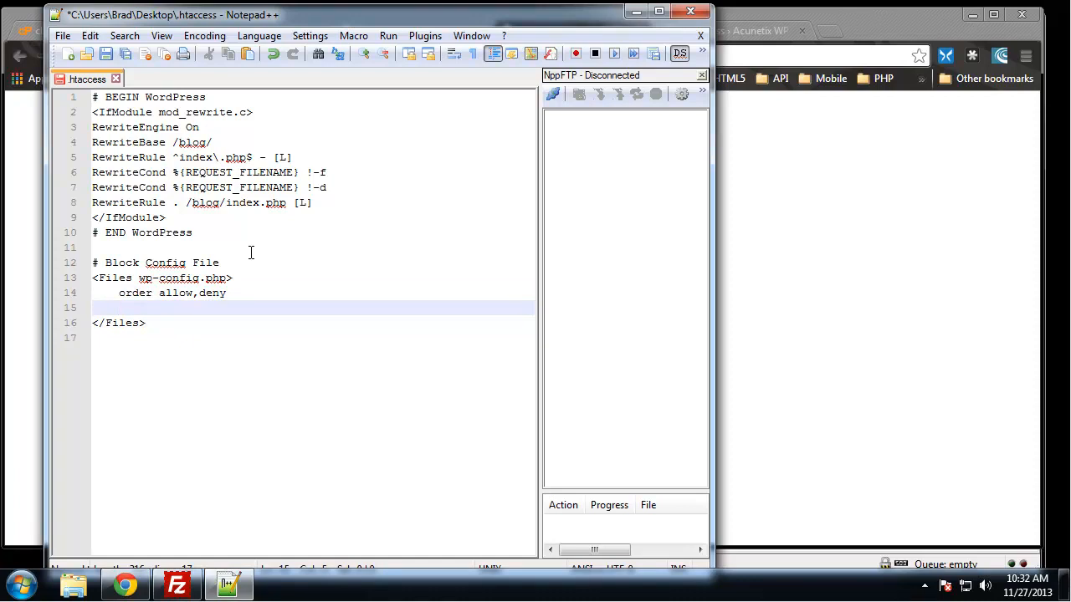
type("deny fro")
key("BackSpace")
type("m all")
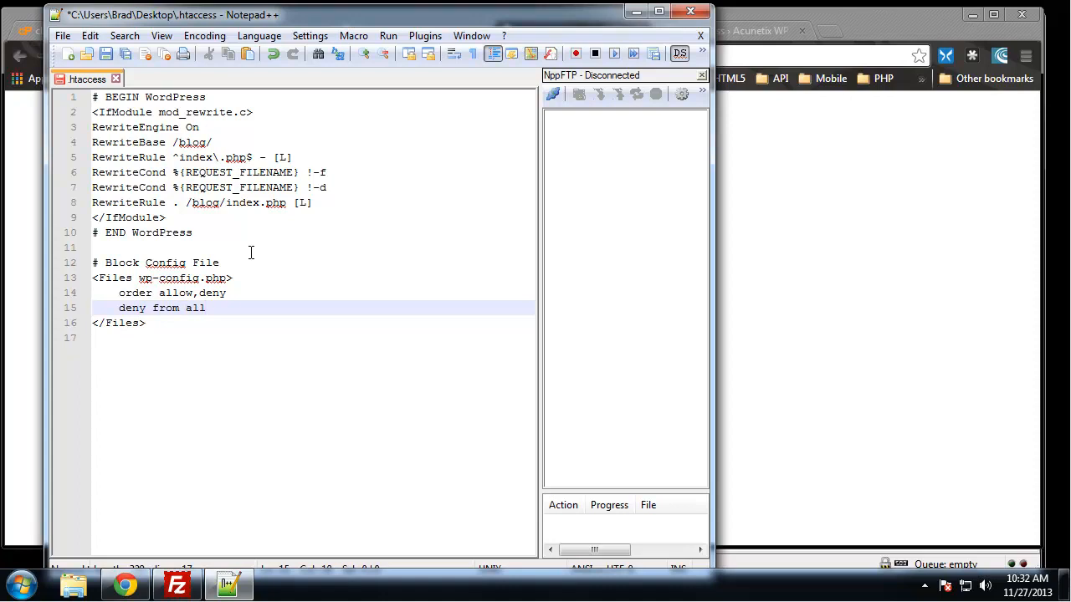
- Save the edited .htaccess file
left_click(259, 283)
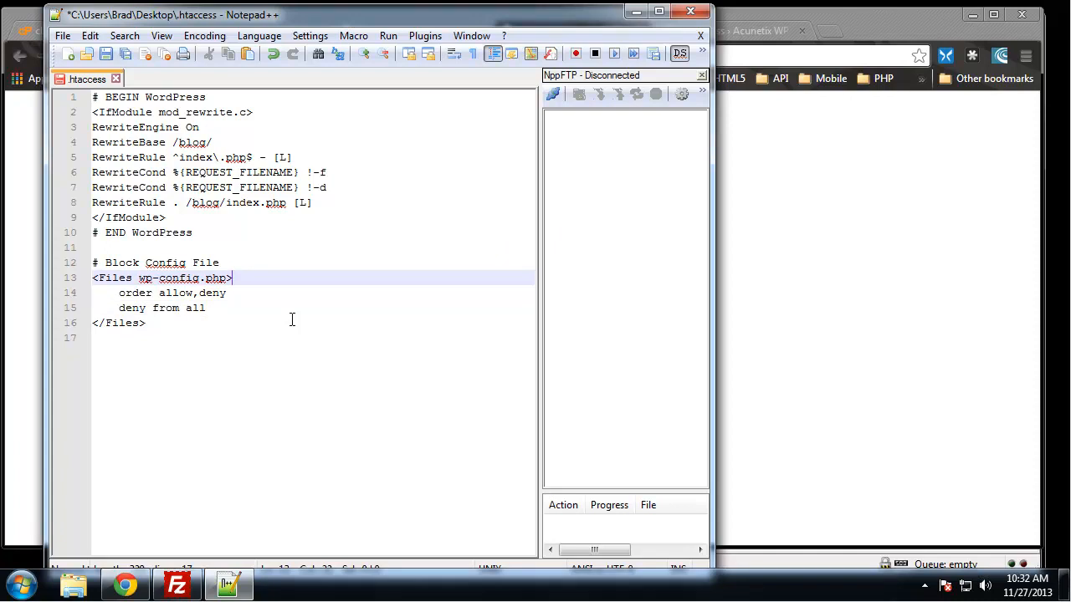
left_click(248, 309)
key("ctrl+s")
- Minimize the Chrome window and bring Notepad++ back in front of FileZilla
left_click(177, 585)
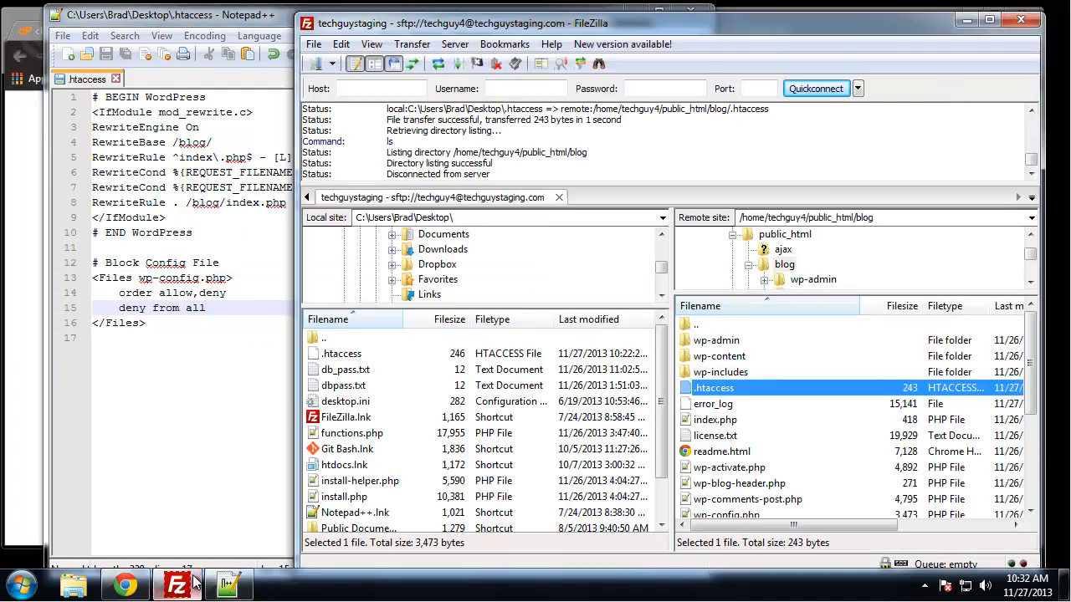
left_click(230, 21)
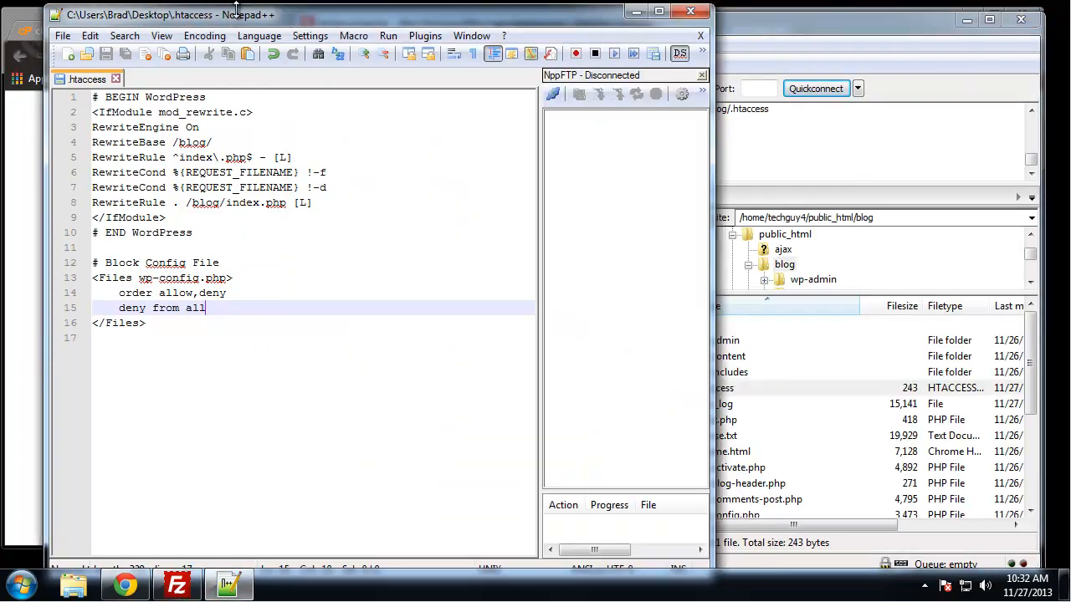
left_click(637, 13)
left_click(292, 7)
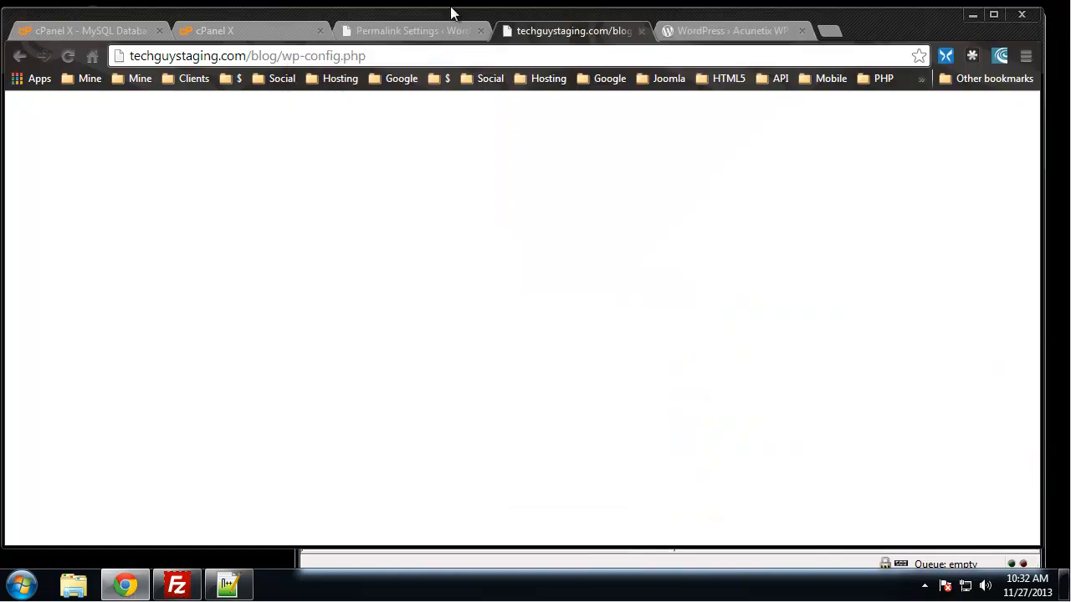
left_click(972, 15)
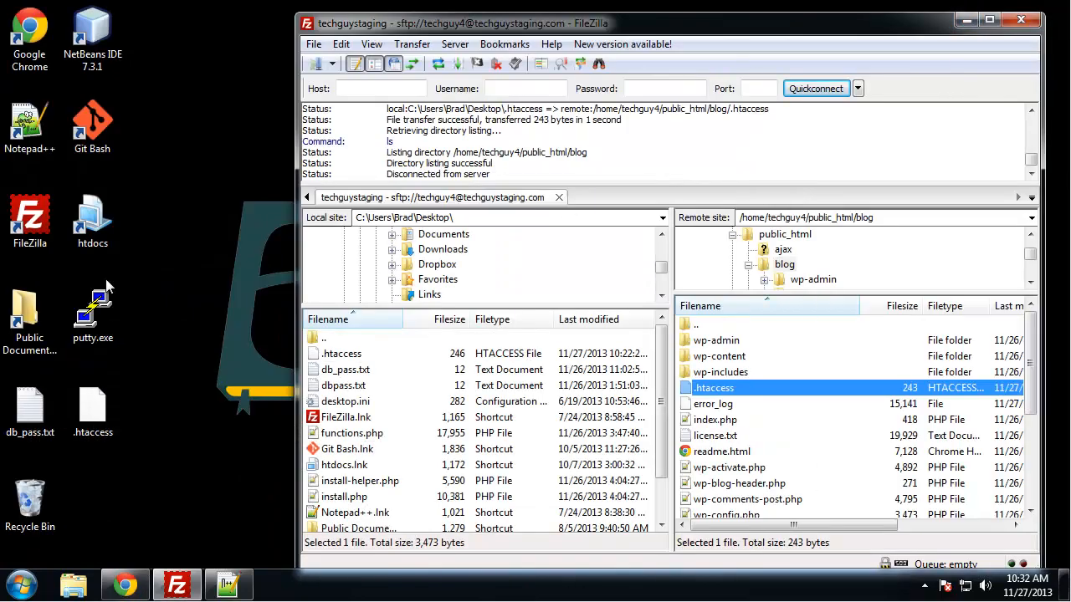
left_click(31, 124)
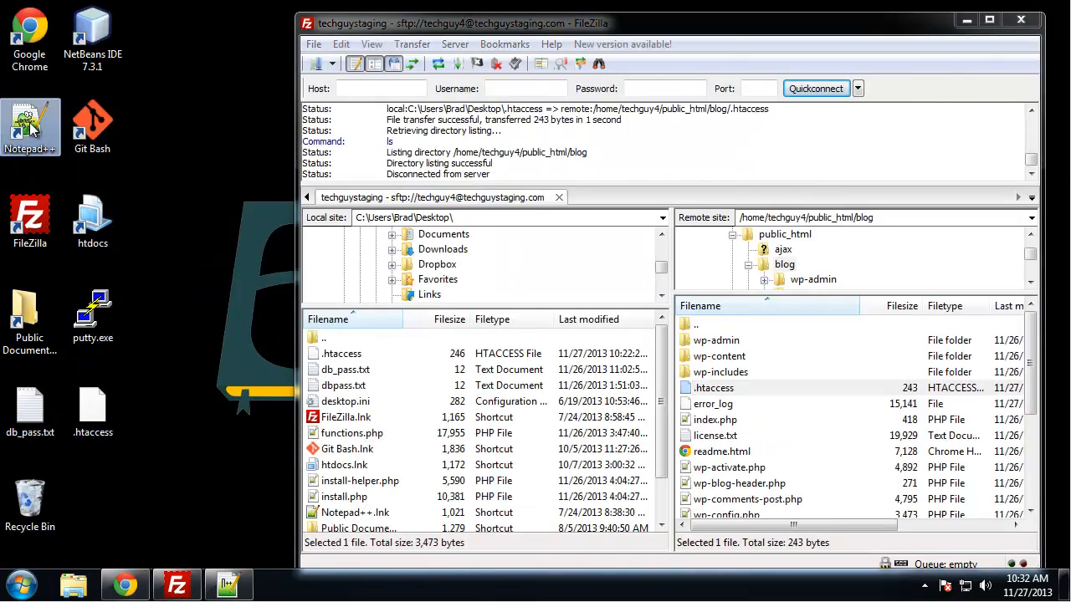
double_click(31, 124)
left_click(830, 26)
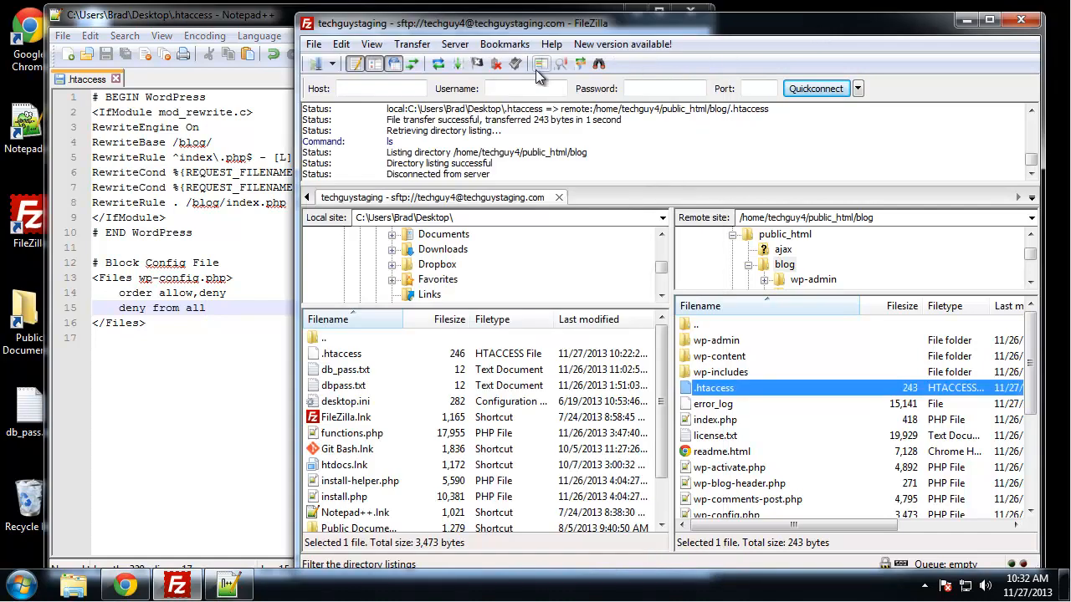
left_click(251, 20)
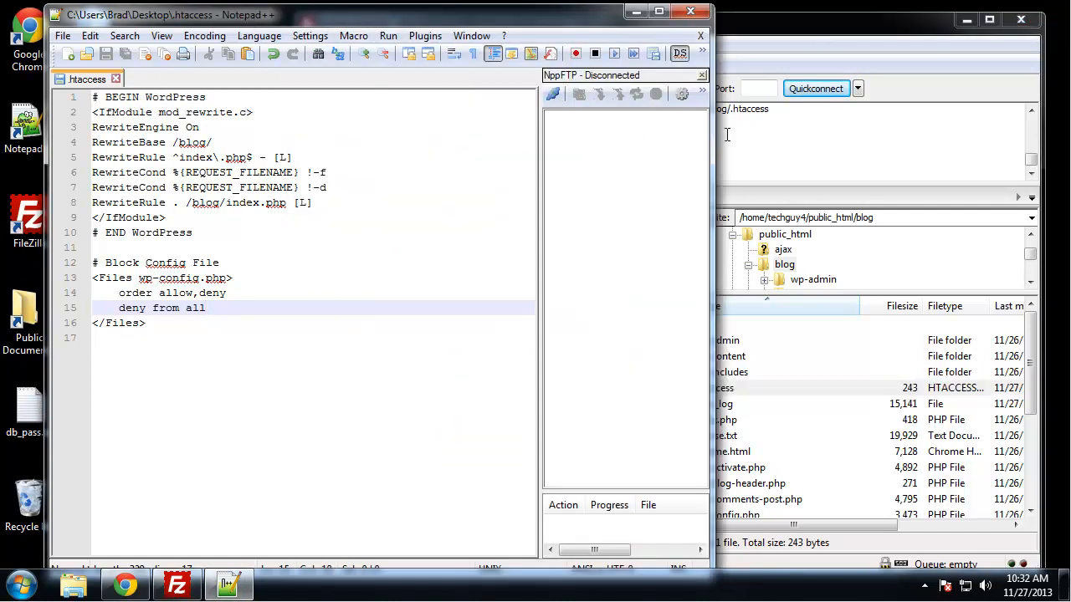
- Widen the Notepad++ window and add a new NppFTP profile named techguystaging.com
left_click_drag(710, 137, 922, 137)
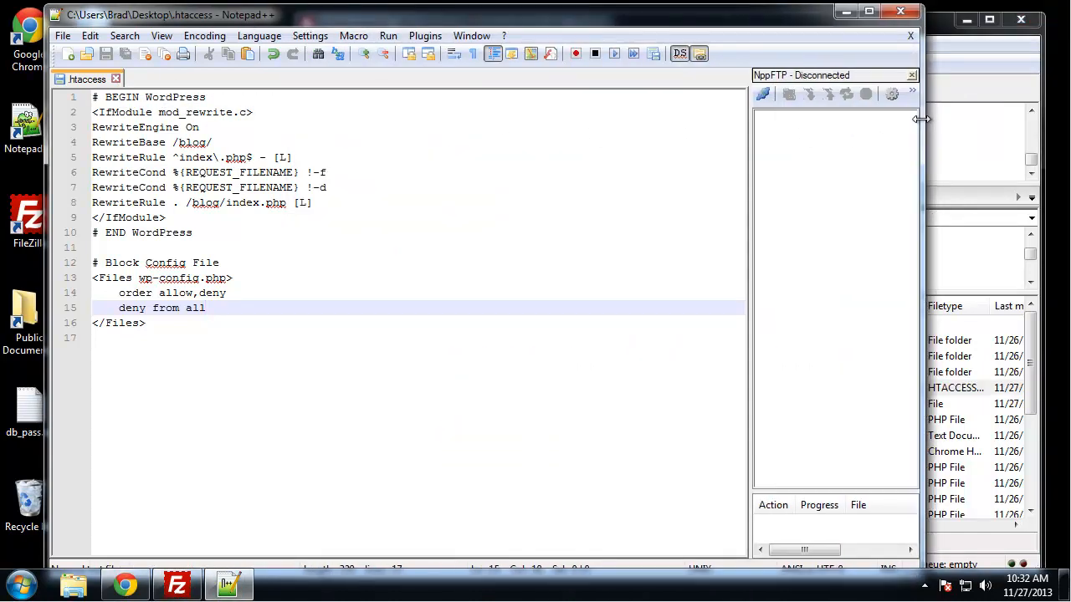
left_click(763, 94)
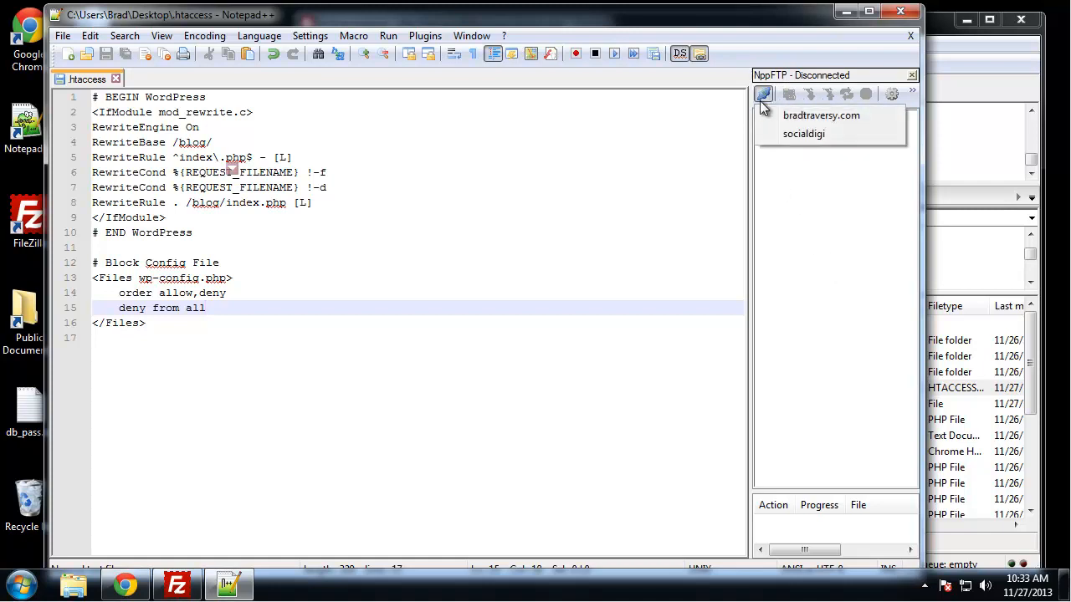
left_click(892, 94)
left_click(892, 93)
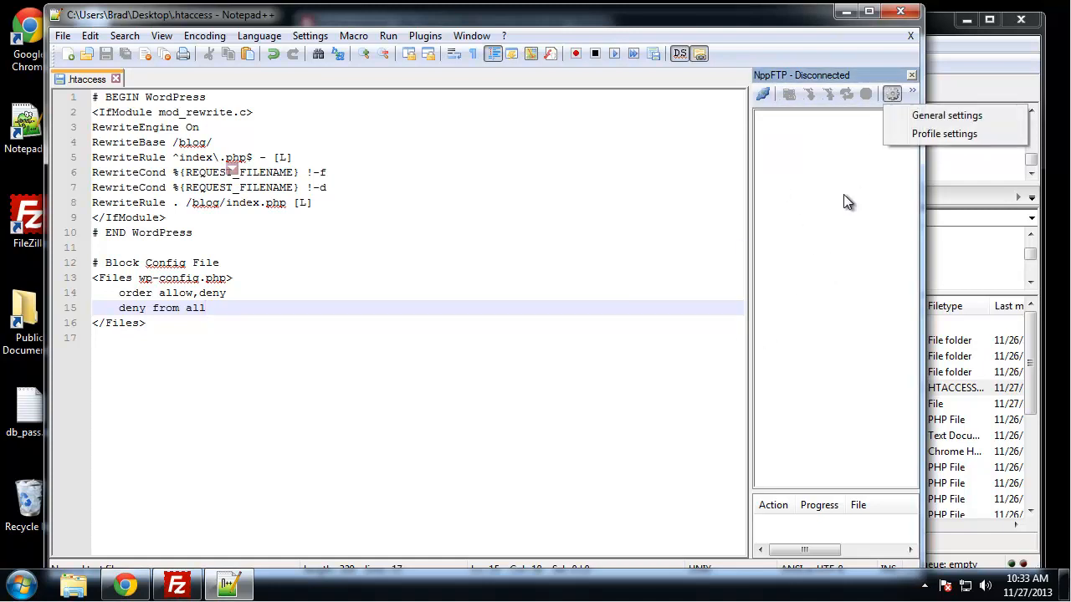
left_click(956, 133)
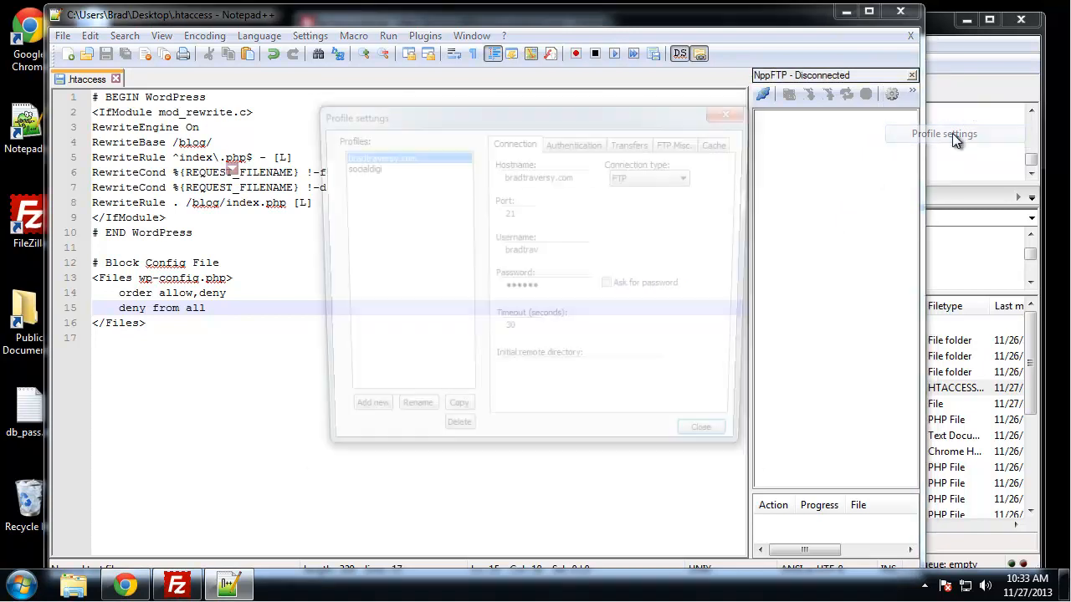
left_click(357, 419)
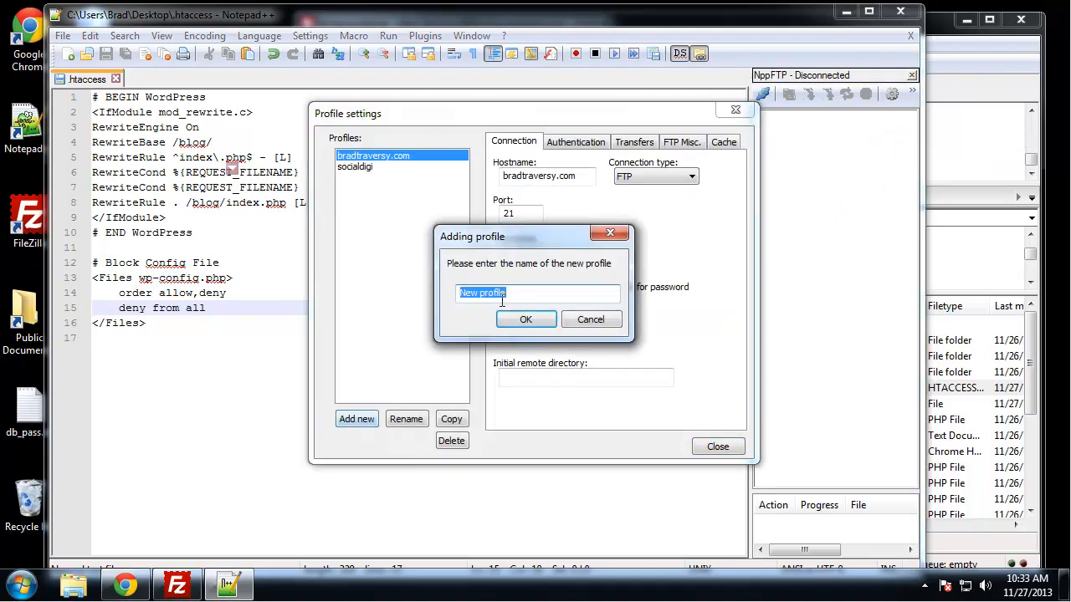
type("techguy")
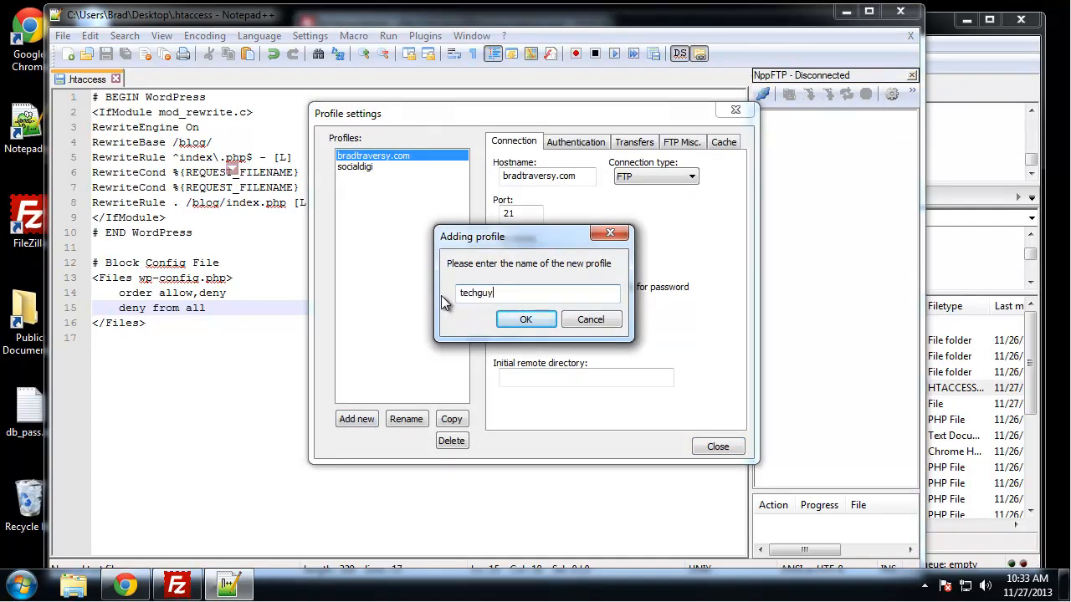
type("staging.com")
left_click(526, 320)
- Set the new profile's hostname to techguystaging.com, enter the account username and password, and close the profile settings
left_click(580, 180)
type("techguystaging.com")
left_click(522, 256)
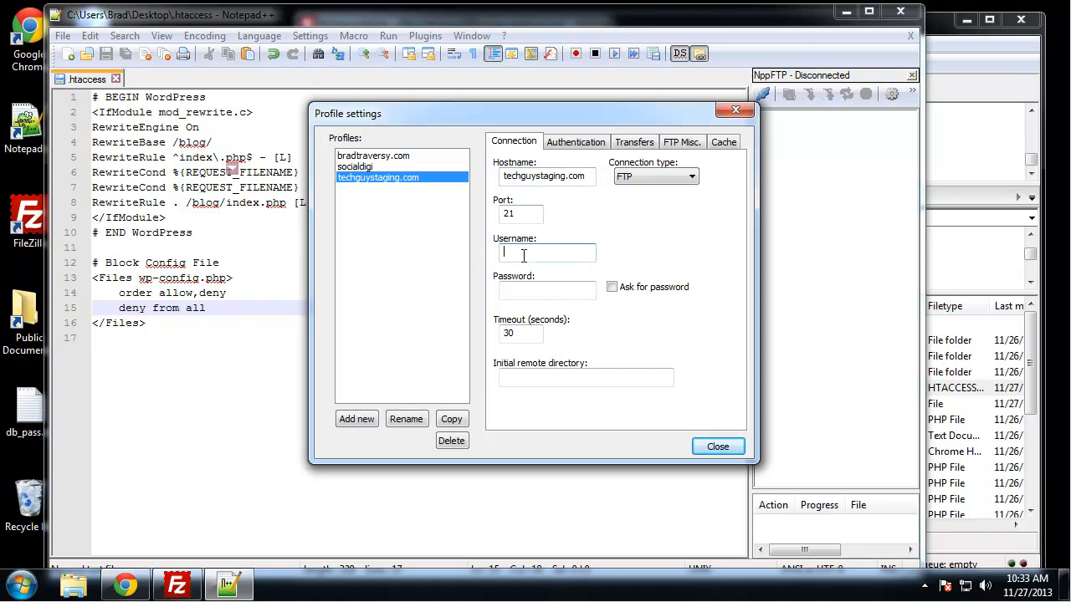
left_click(550, 293)
left_click(715, 447)
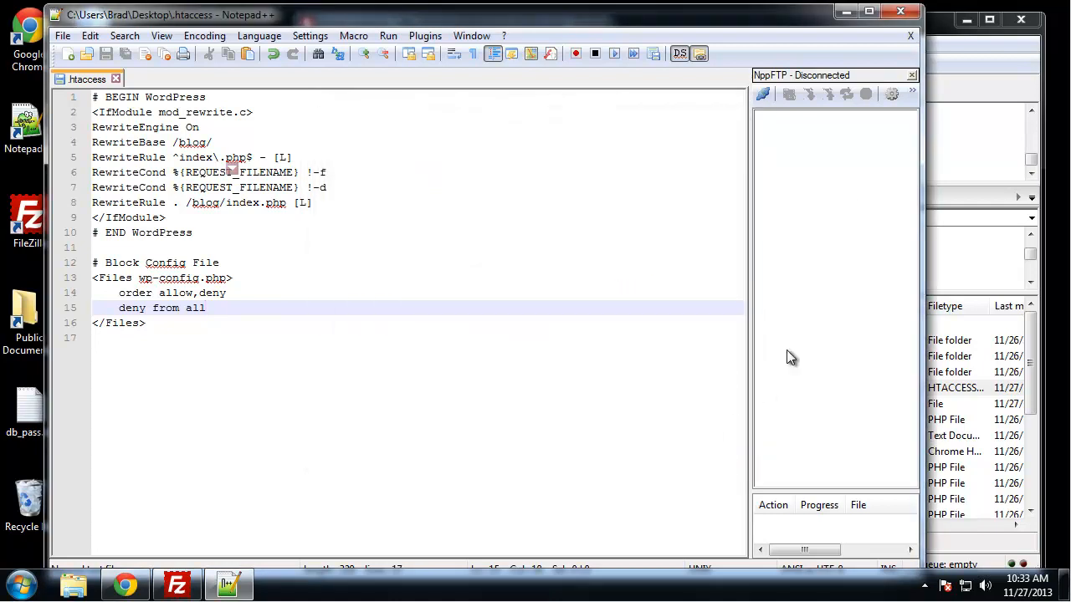
- Connect NppFTP to the techguystaging.com profile and expand the blog folder inside public_html
left_click(761, 95)
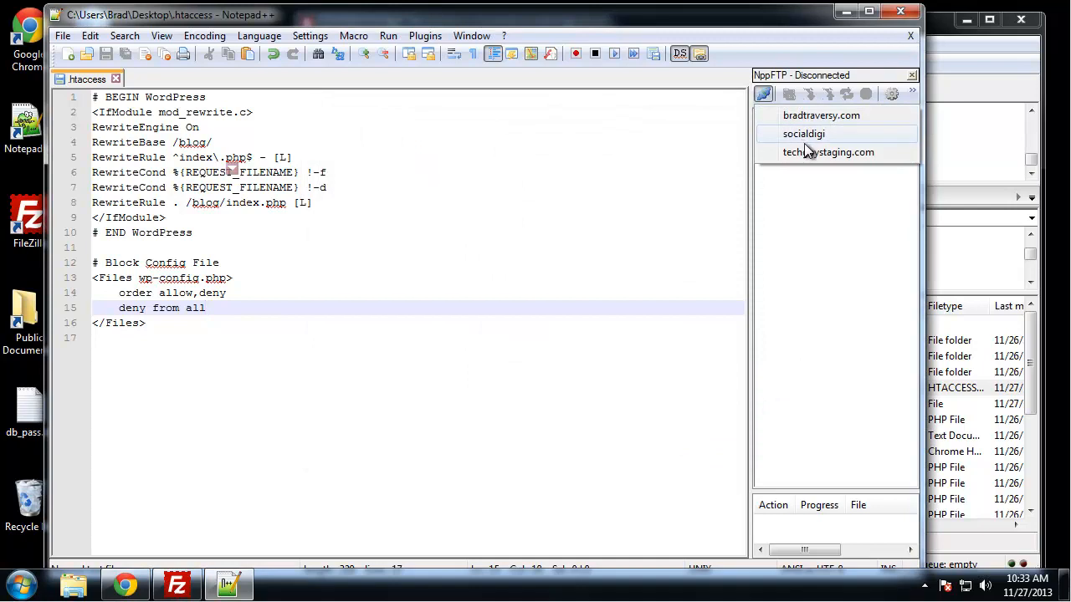
left_click(797, 153)
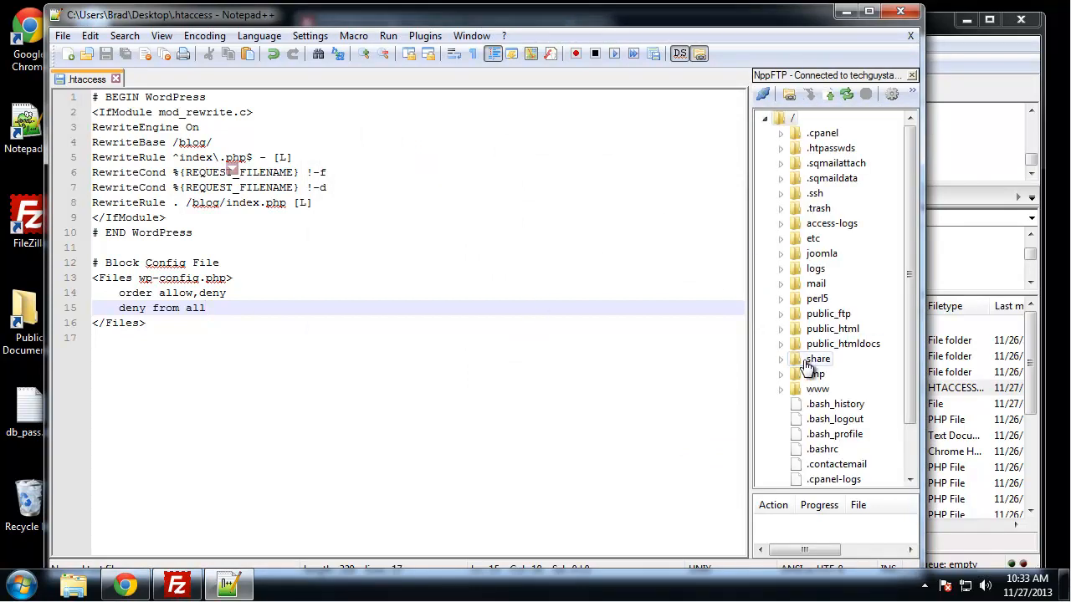
double_click(828, 329)
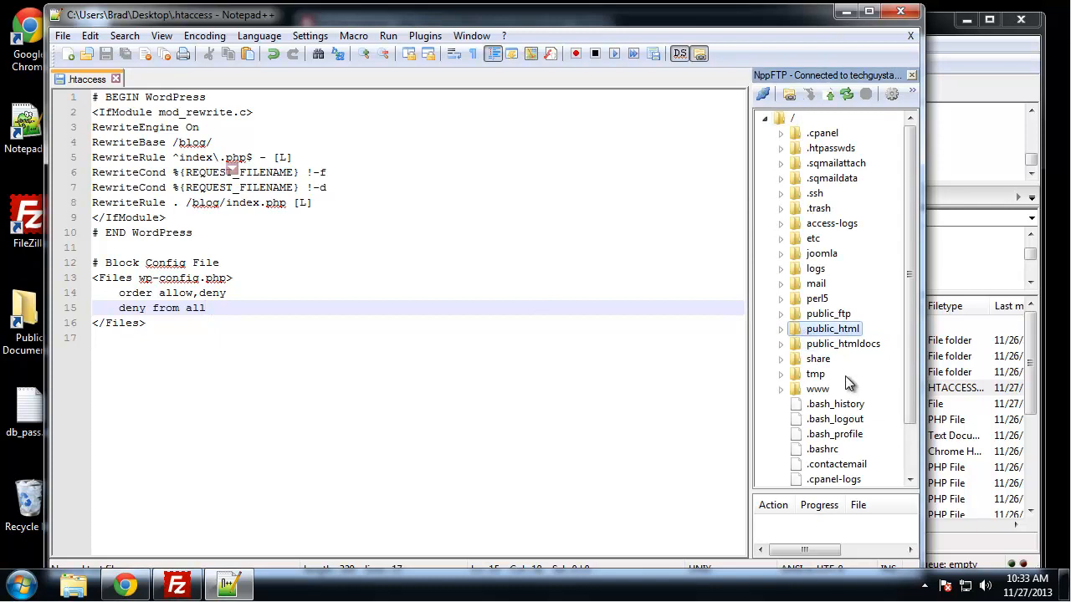
double_click(828, 150)
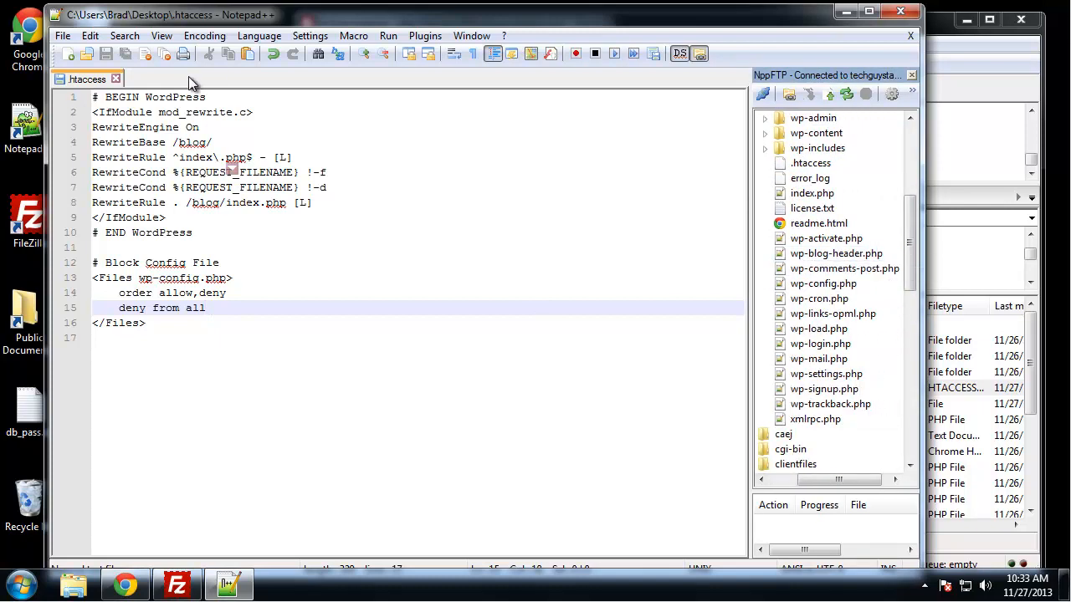
- Close the desktop copy of .htaccess and open the .htaccess file from the server's blog folder
left_click(115, 79)
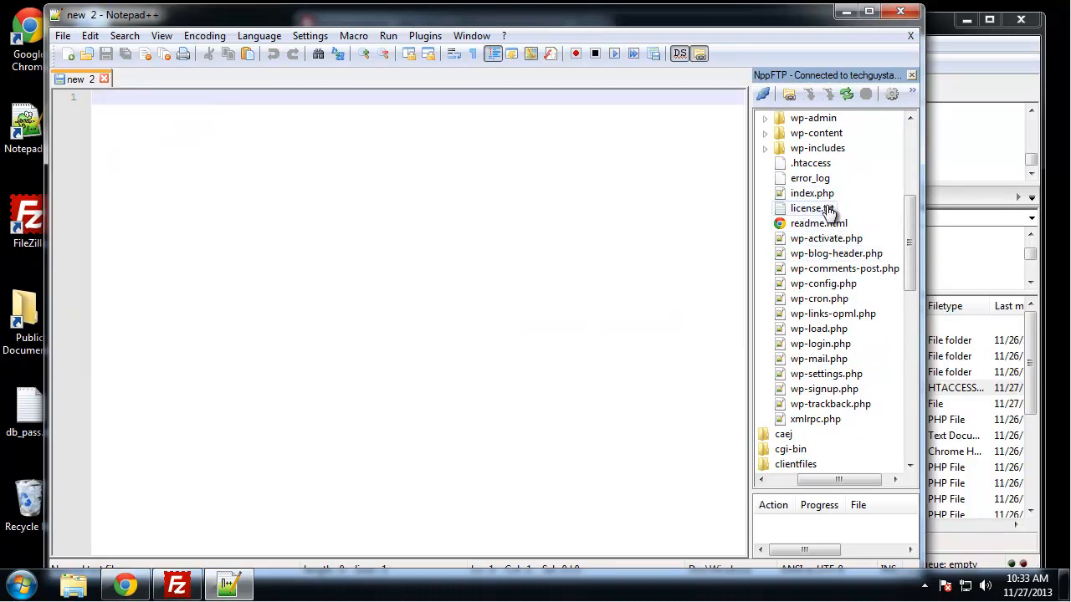
double_click(803, 165)
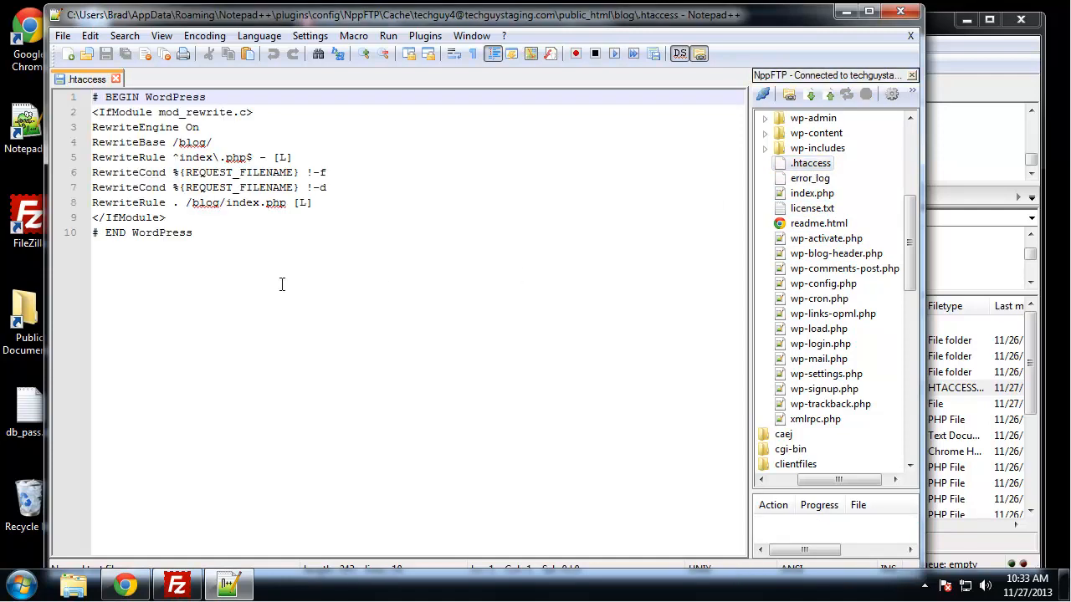
- Paste the "#Protect config file" block denying access to wp-config.php below "# END WordPress" and save the server's .htaccess
left_click(256, 288)
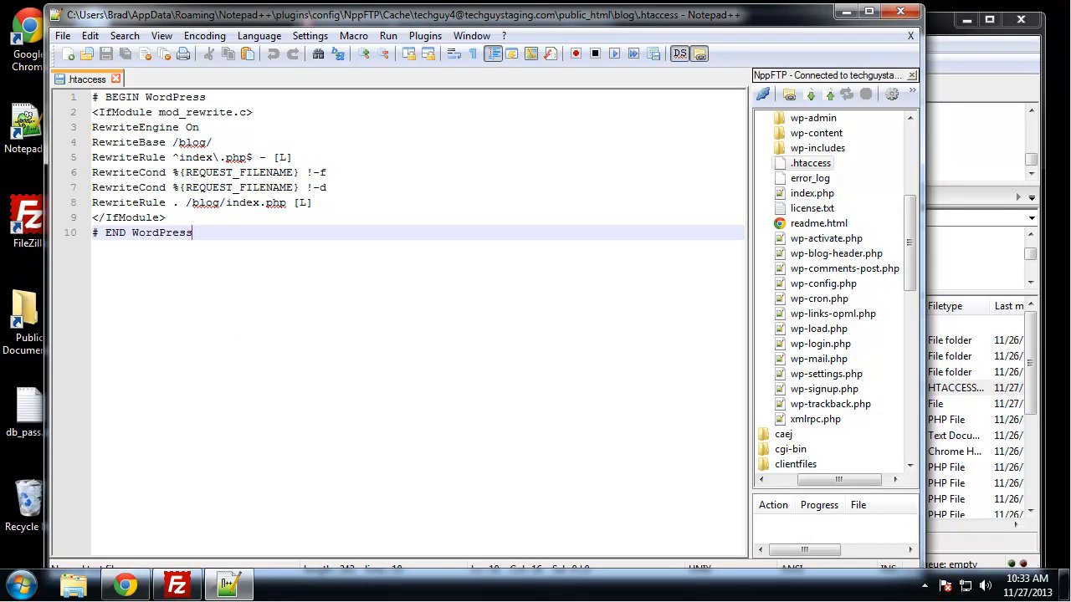
type("#Protect config file <Files wp-config.php>     order allow,deny     deny from all </Files>")
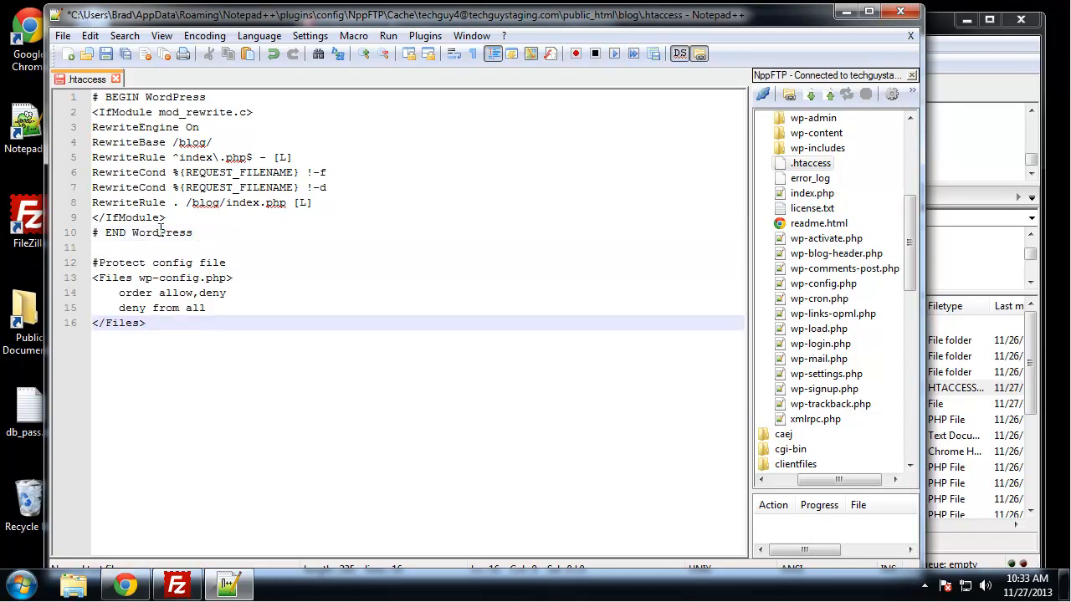
left_click(428, 249)
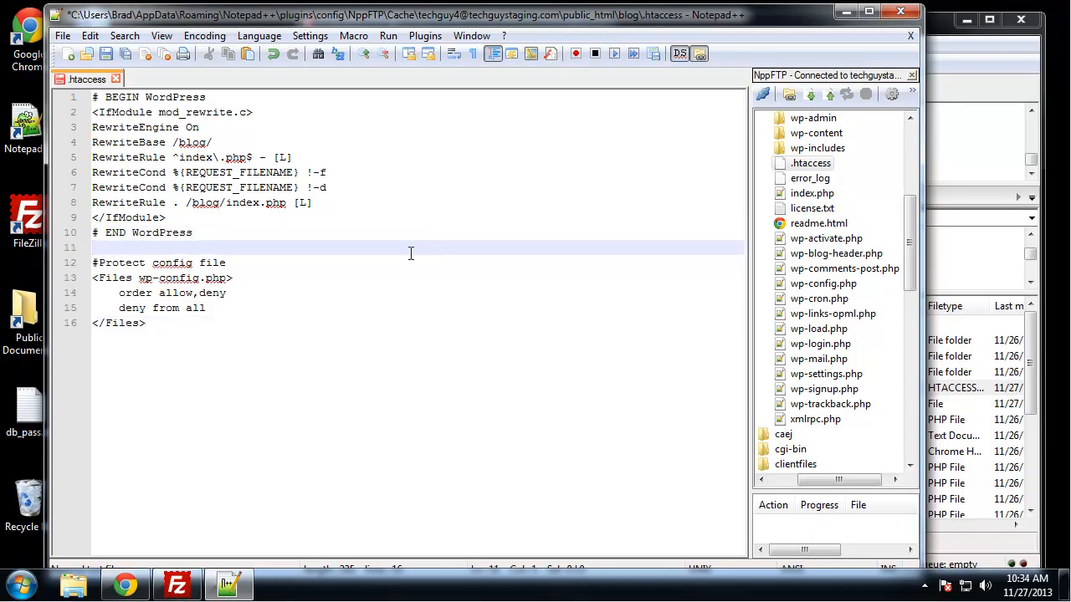
key("ctrl+s")
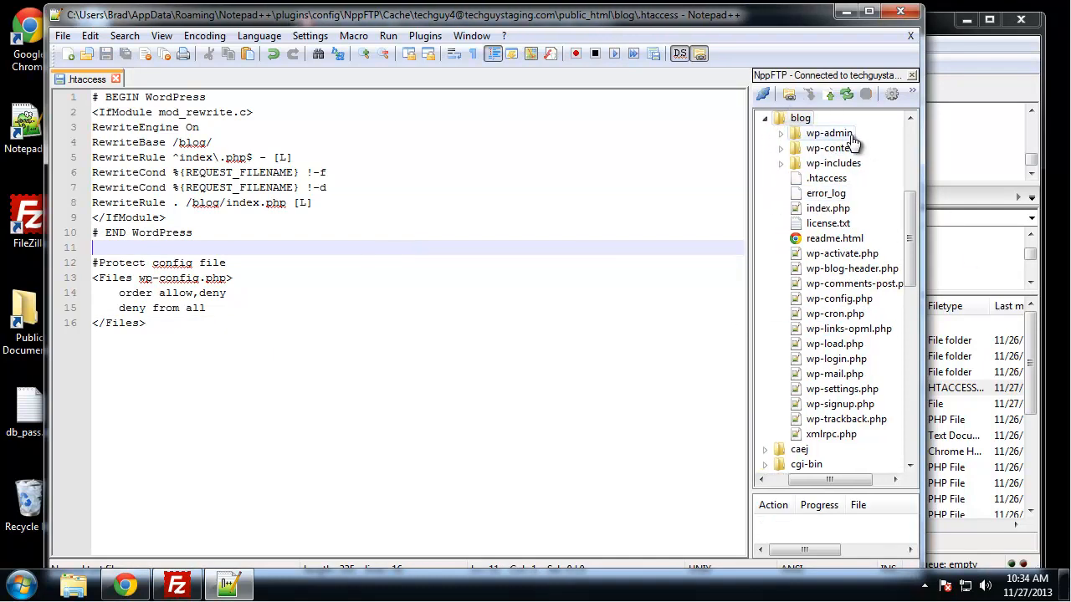
- Switch to Chrome and reload techguystaging.com/blog/wp-config.php to check whether the file is accessible
left_click(125, 586)
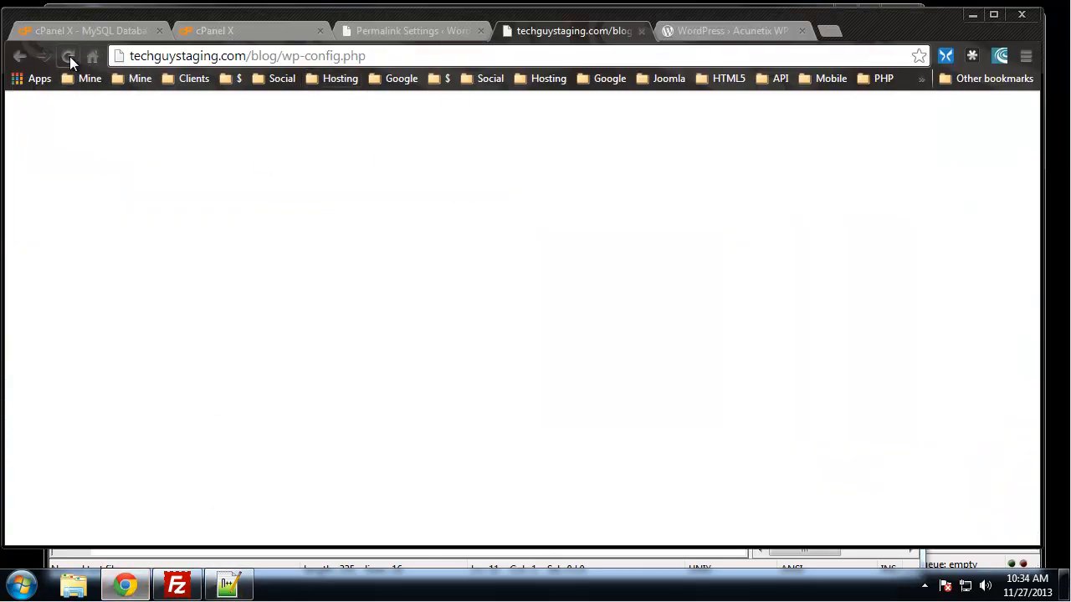
left_click(70, 57)
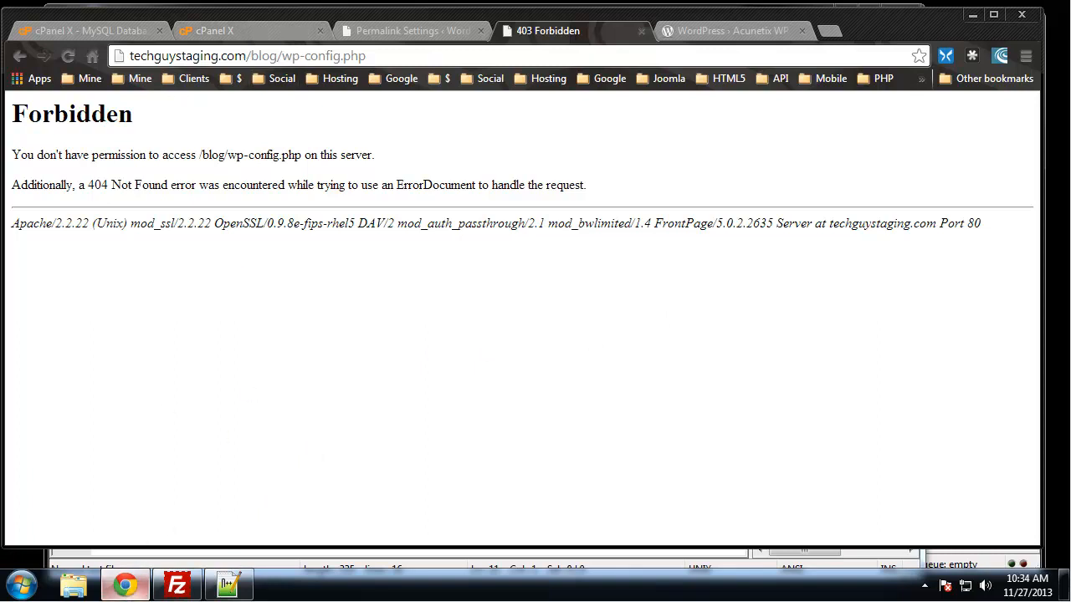
left_click(129, 589)
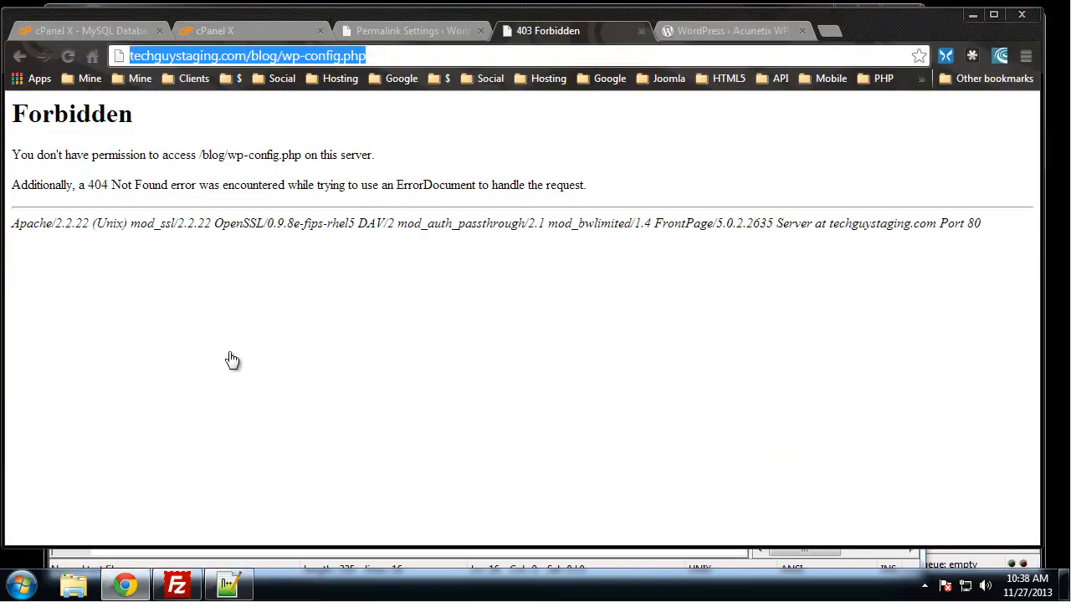
- Leave the wp-config.php page and load the blog's front page at techguystaging.com/blog/ in the same tab
left_click(374, 55)
left_click_drag(374, 55, 282, 55)
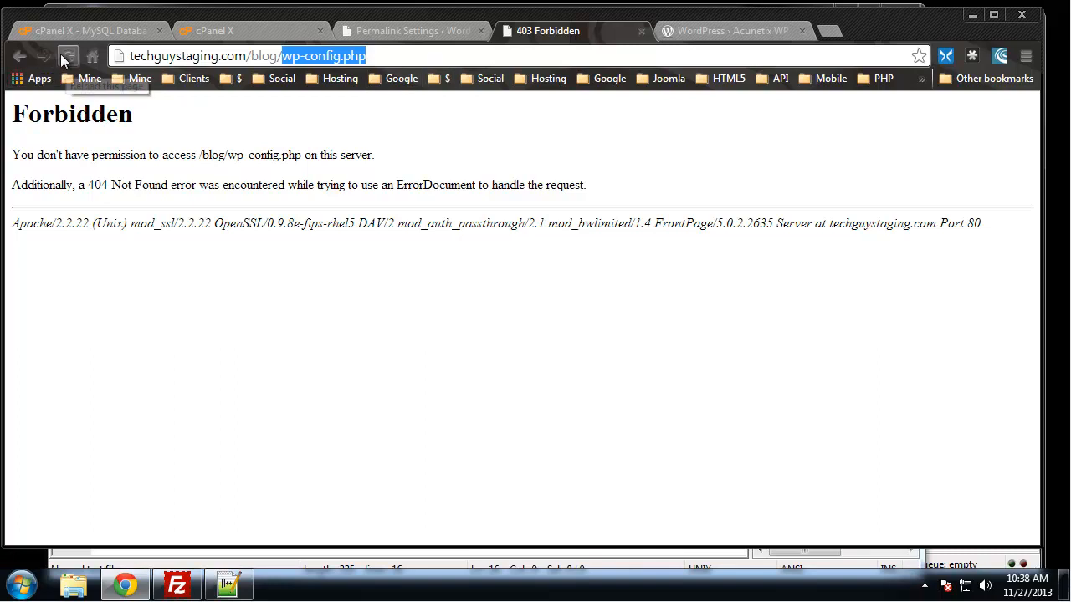
left_click(23, 50)
left_click(22, 50)
- From the Permalink Settings tab, visit the blog's front page and open the dashboard at techguystaging.com/blog/wp-admin
left_click(424, 31)
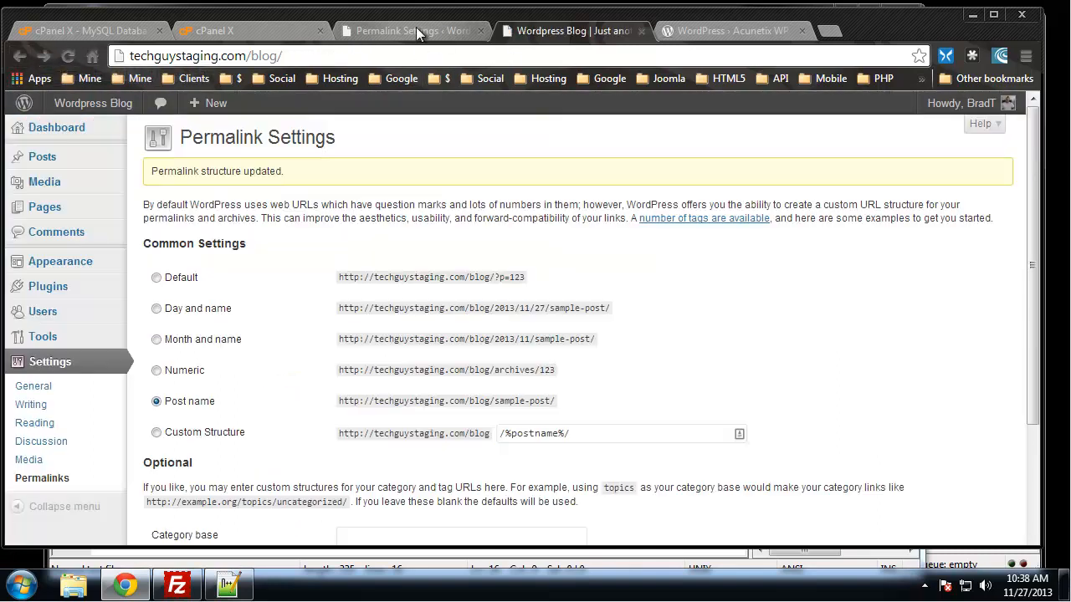
left_click(72, 107)
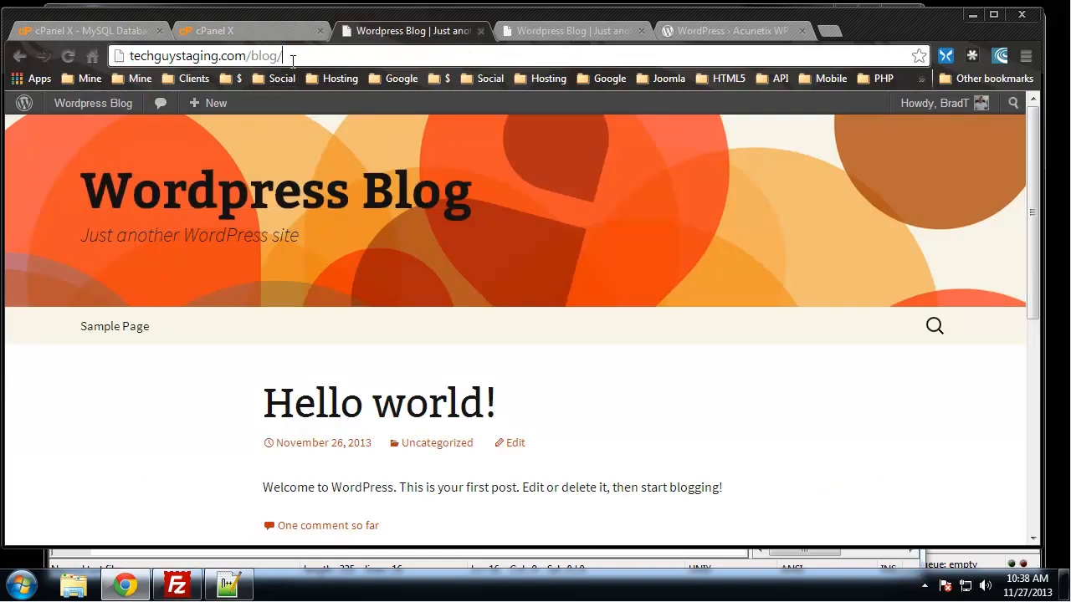
type("wp-admin")
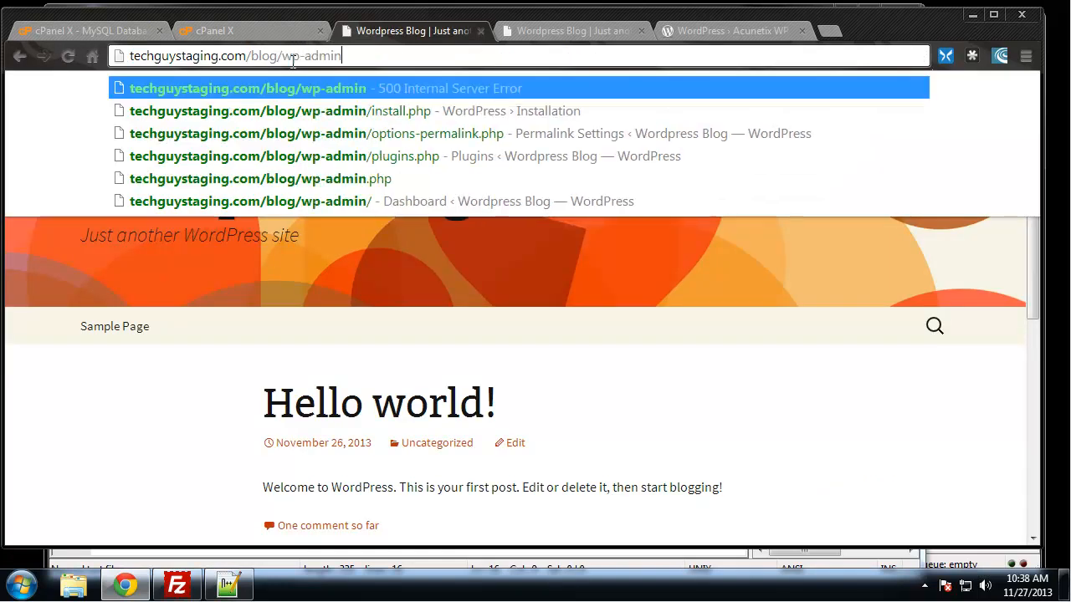
key("Return")
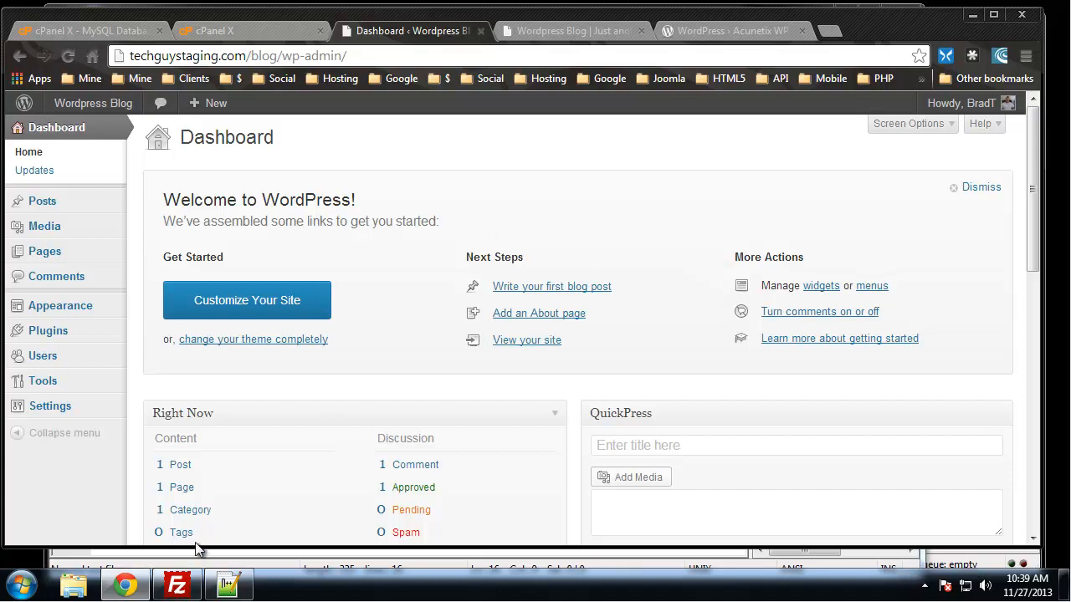
- Switch to Notepad++ and add the comment "#Restrict Admin Access" below the Files block, separated by an empty line
left_click(232, 590)
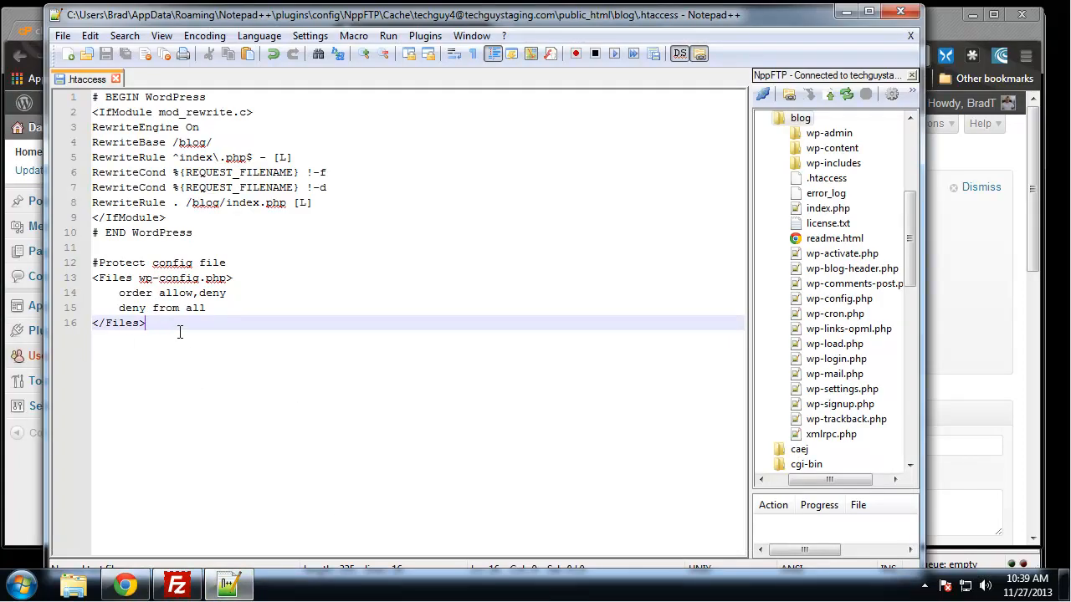
key("Return")
key("Return")
type("#Rest")
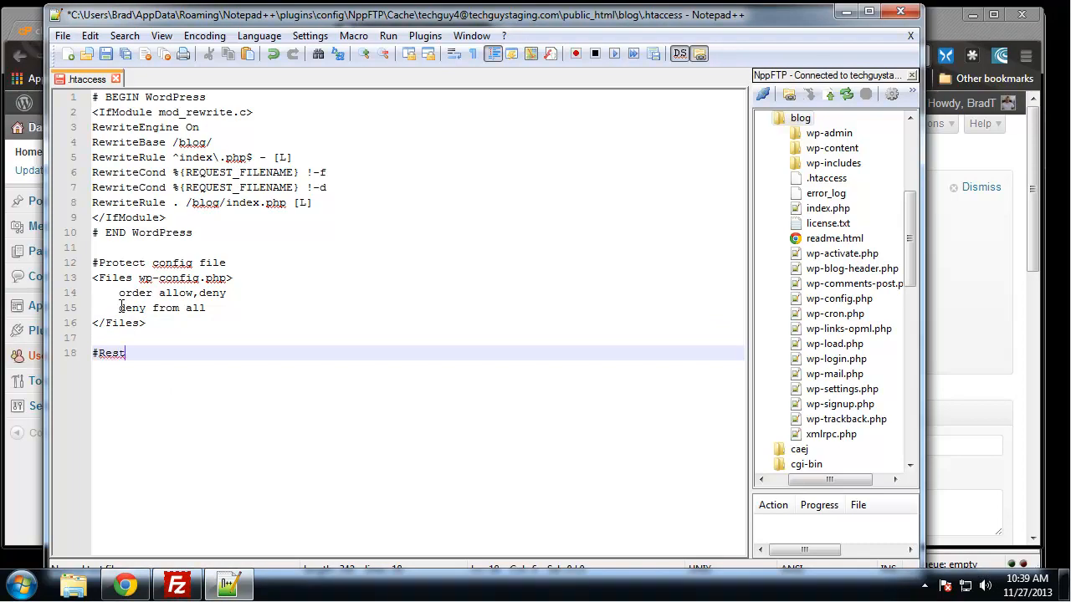
type("rict Admin ")
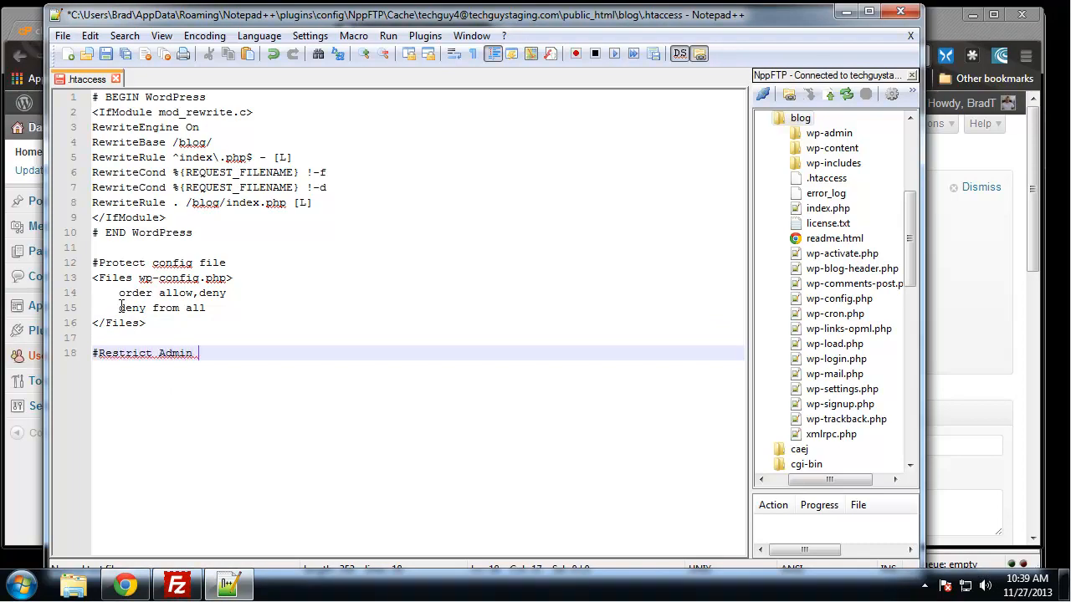
type("Access")
key("Return")
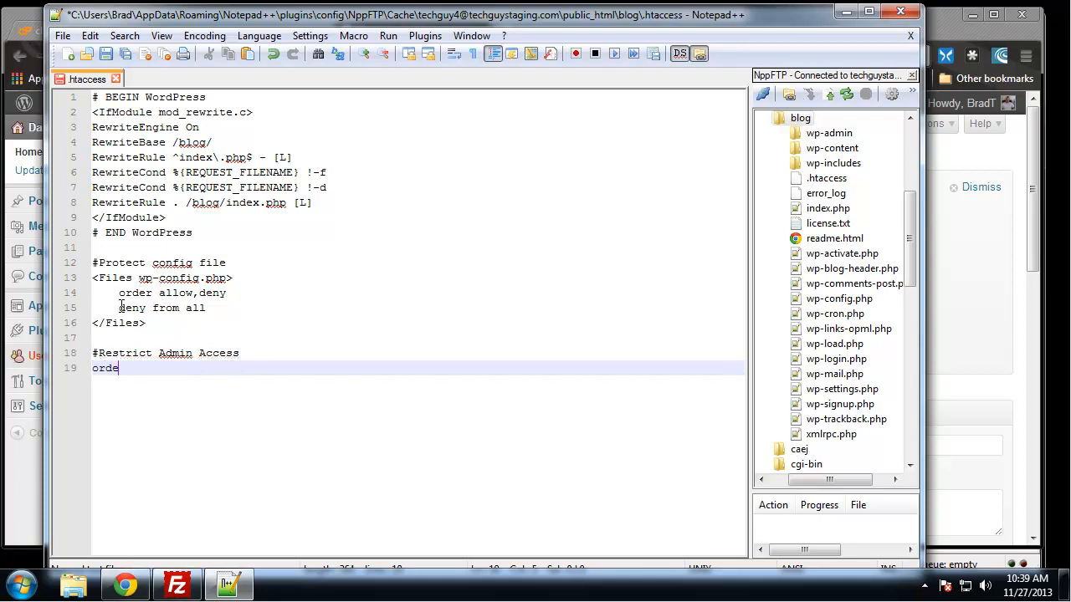
- Enter "order deny,allow" under the comment and start the following line with "allow from"
type("order deny,all")
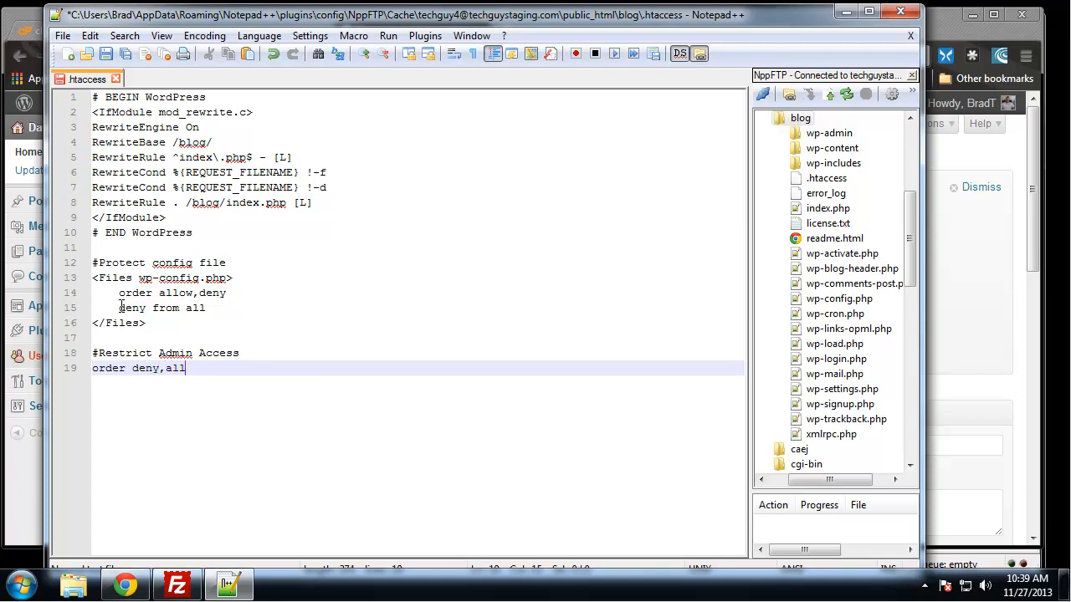
type("ow")
key("Return")
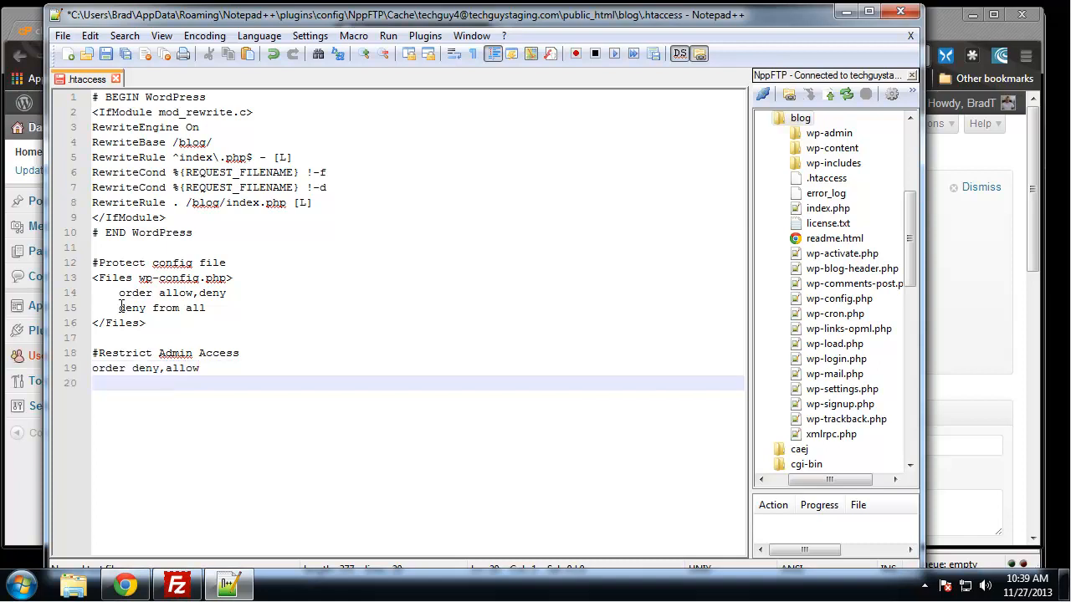
type("allow from")
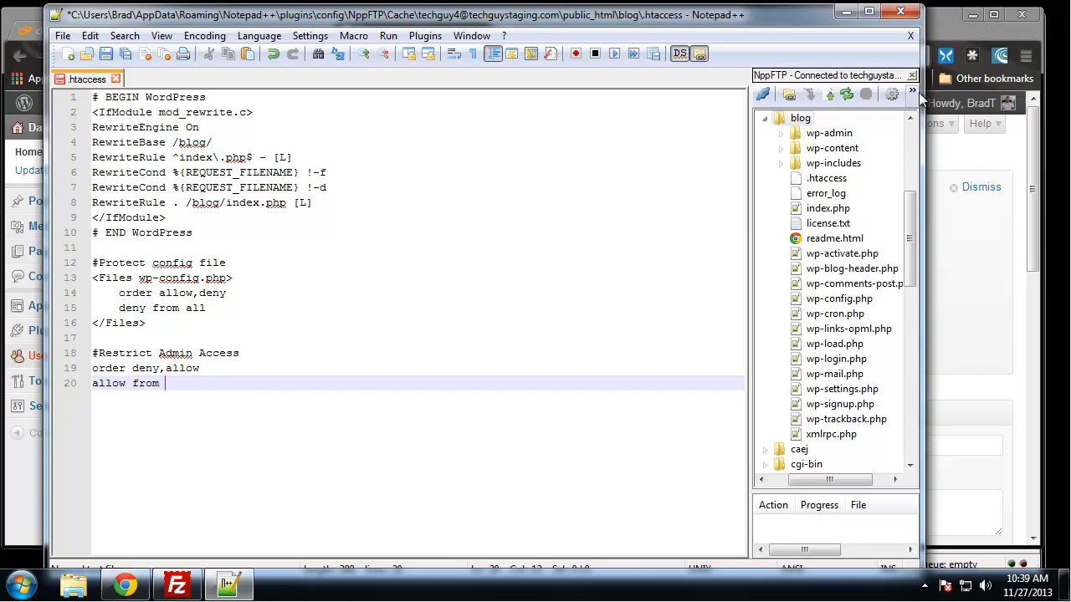
- Switch to Chrome, search Google for "my ip" in a new tab, copy the public IP address and close that tab
left_click(927, 26)
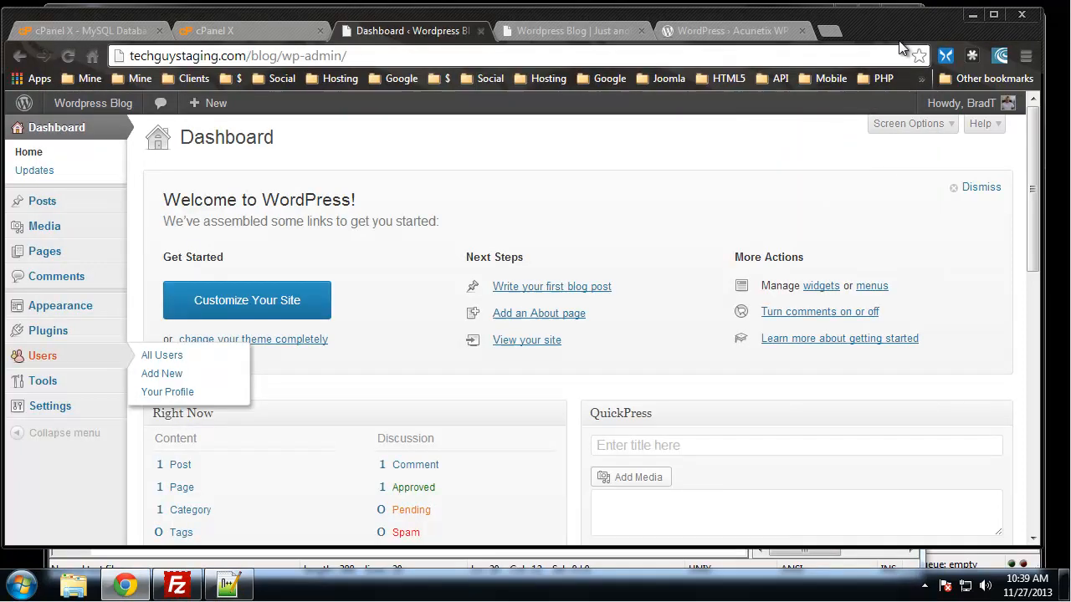
left_click(828, 31)
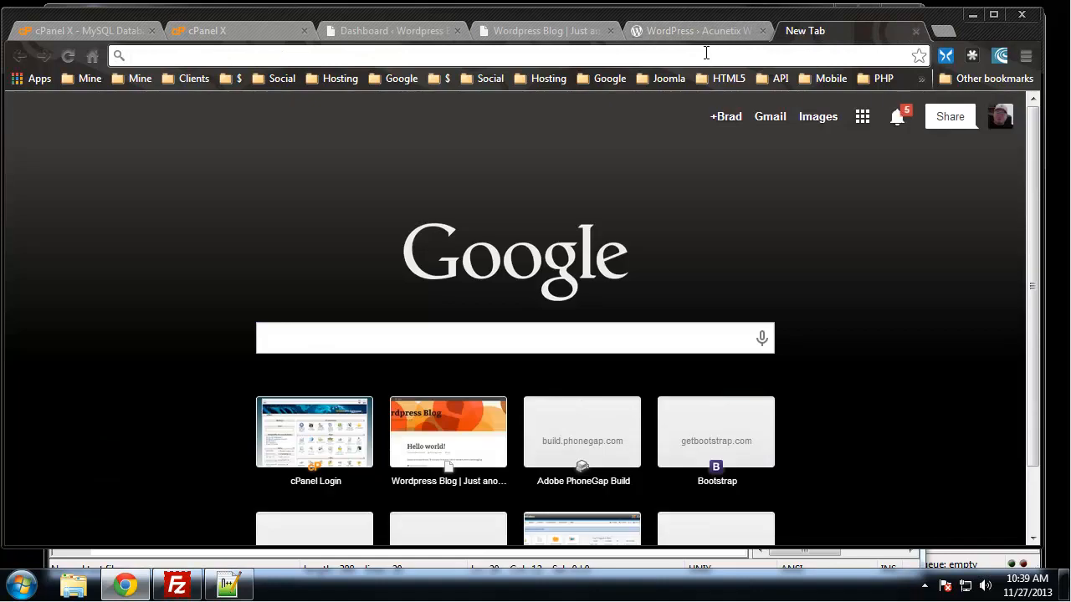
type("my ip")
key("Return")
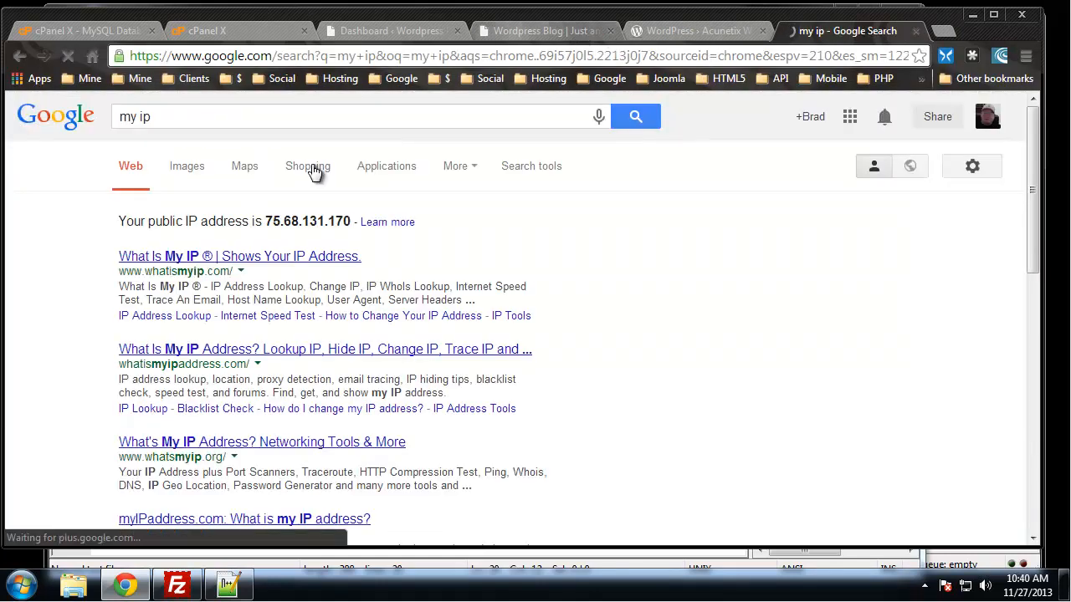
left_click_drag(353, 221, 268, 220)
key("ctrl+c")
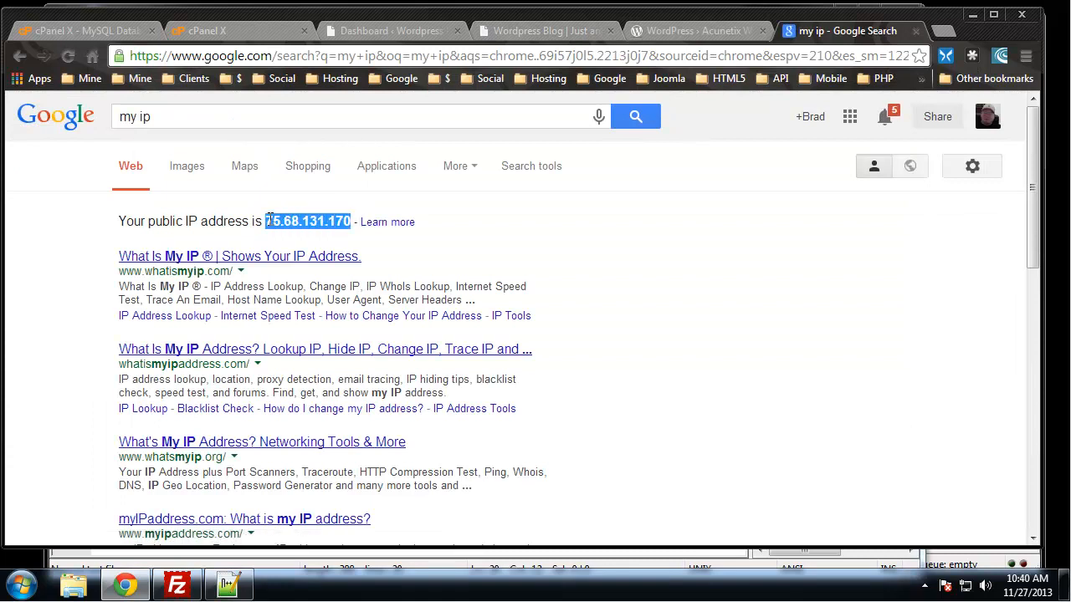
left_click(915, 31)
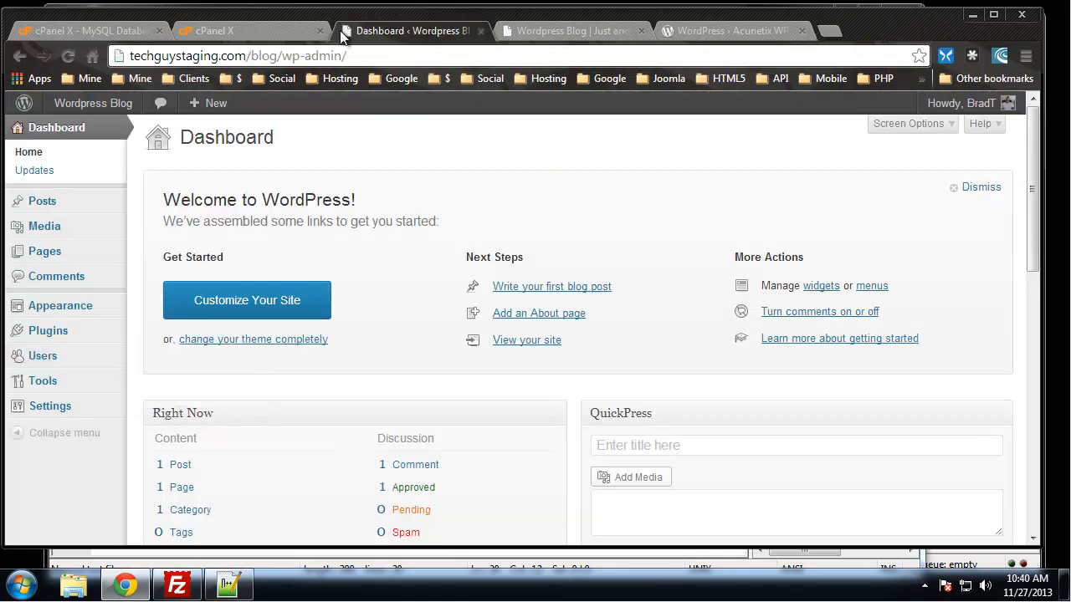
- In Notepad++, paste the copied IP address after "allow from", add "deny from all" on the following line, and save .htaccess
left_click(228, 585)
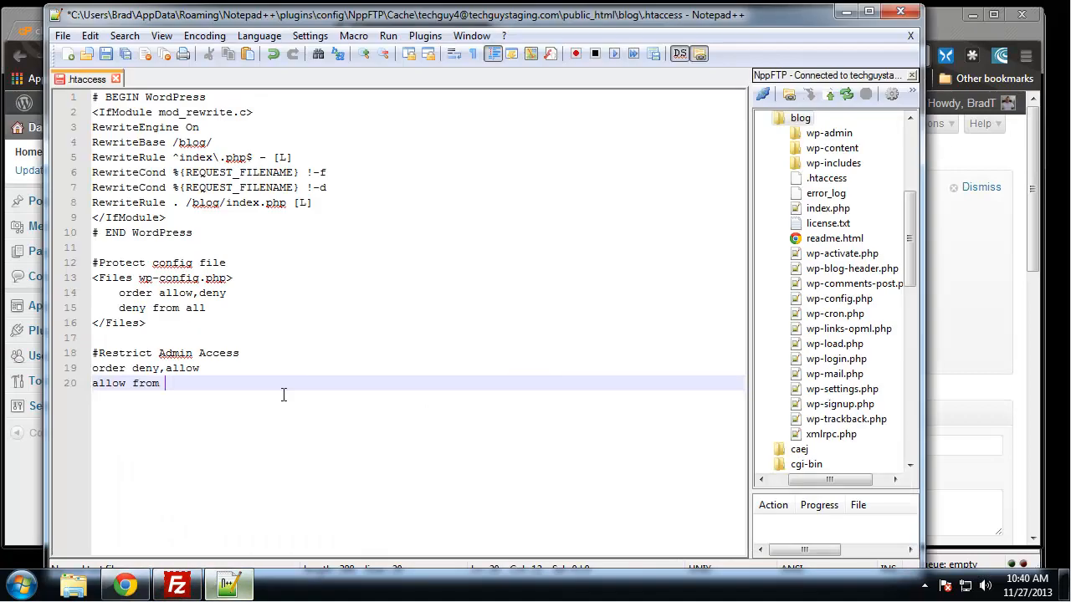
key("ctrl+v")
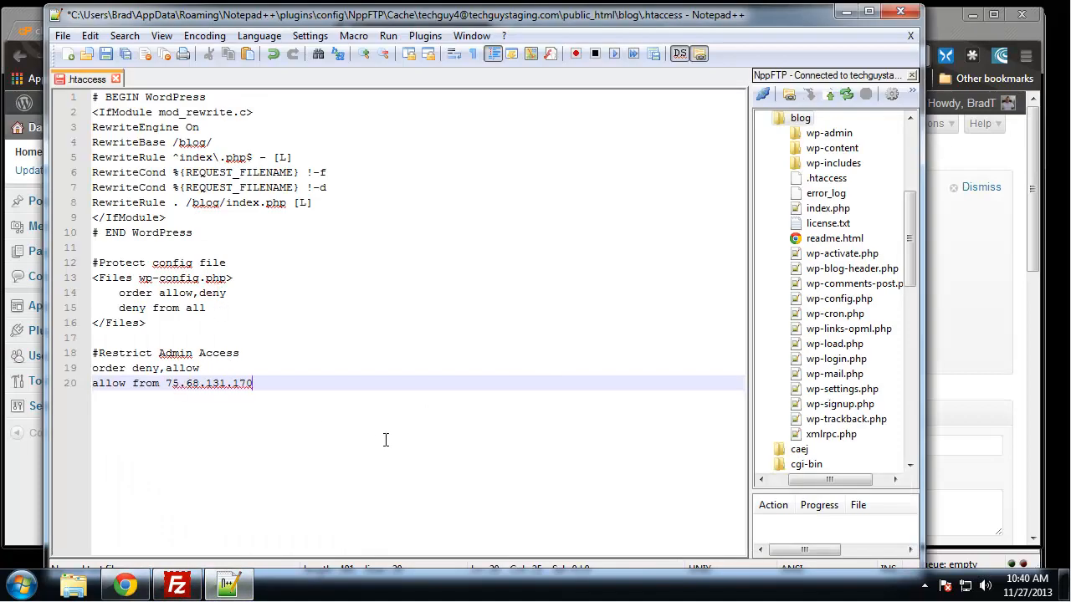
key("Return")
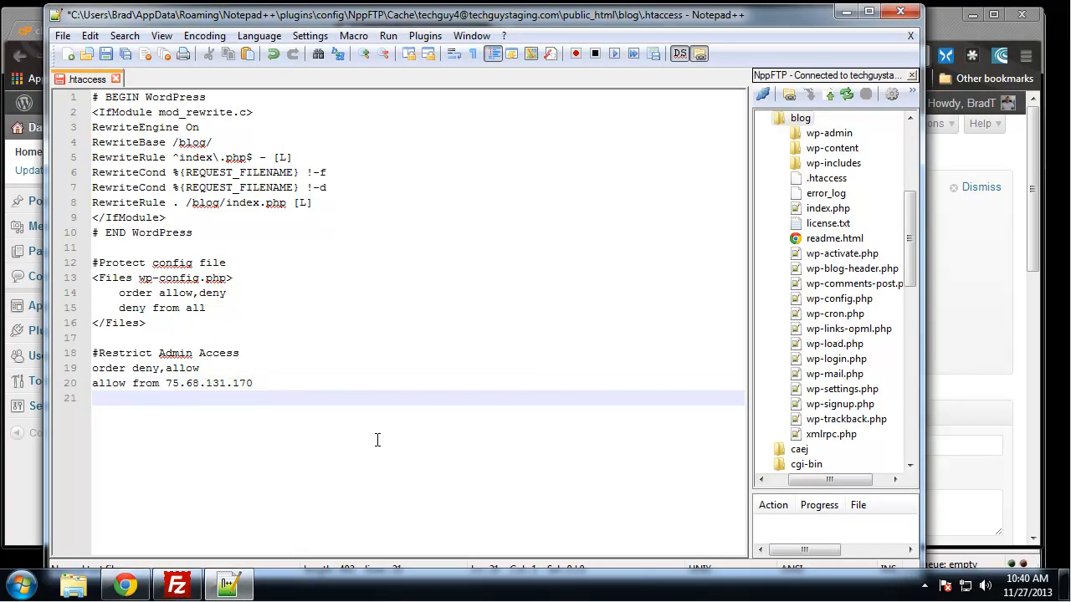
type("deny from all")
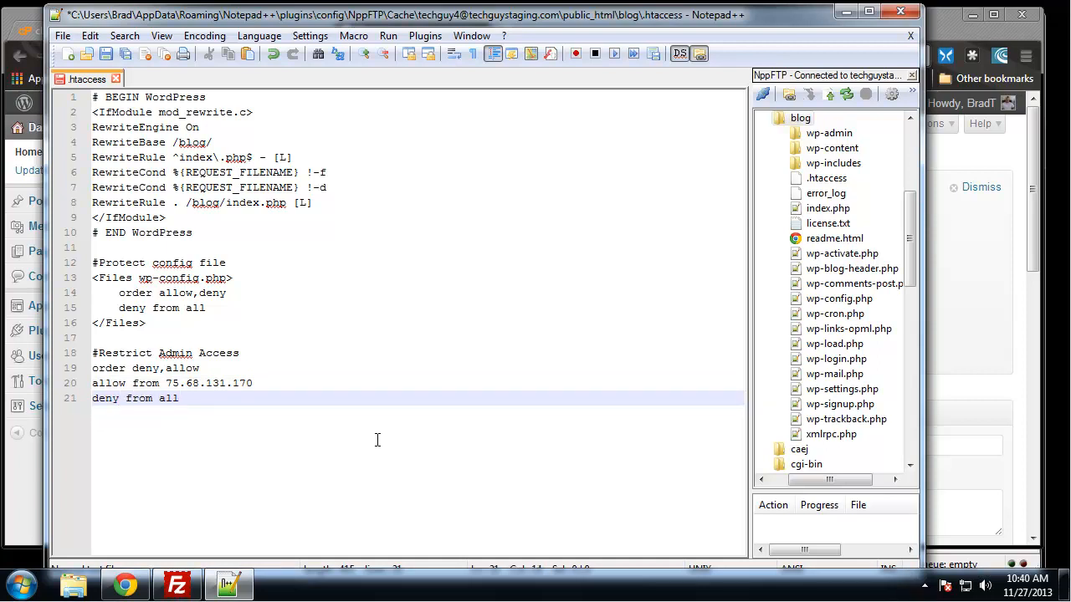
left_click_drag(165, 383, 249, 383)
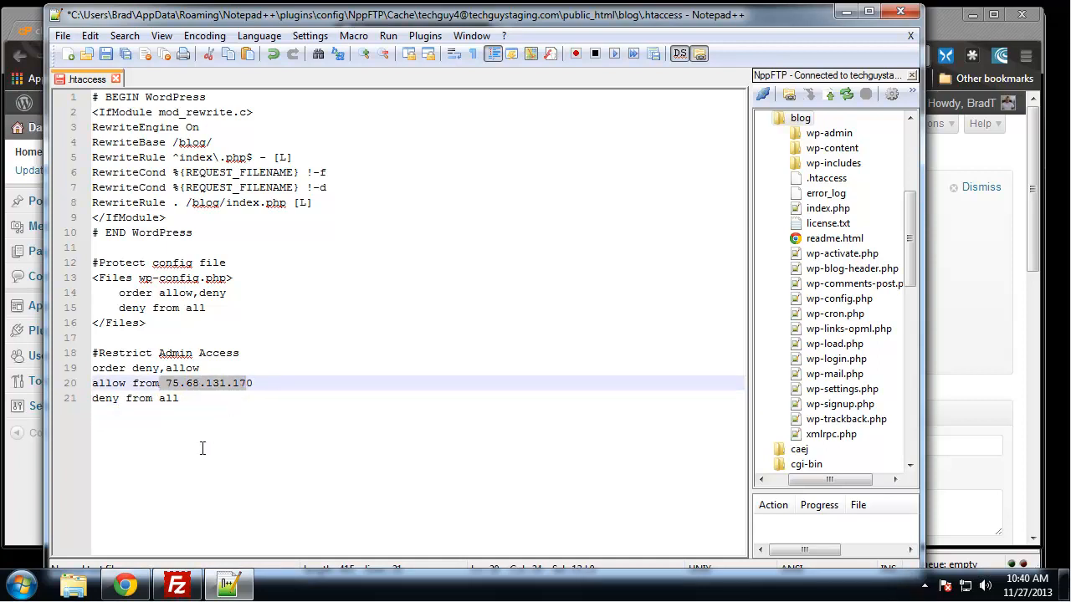
left_click_drag(91, 399, 179, 398)
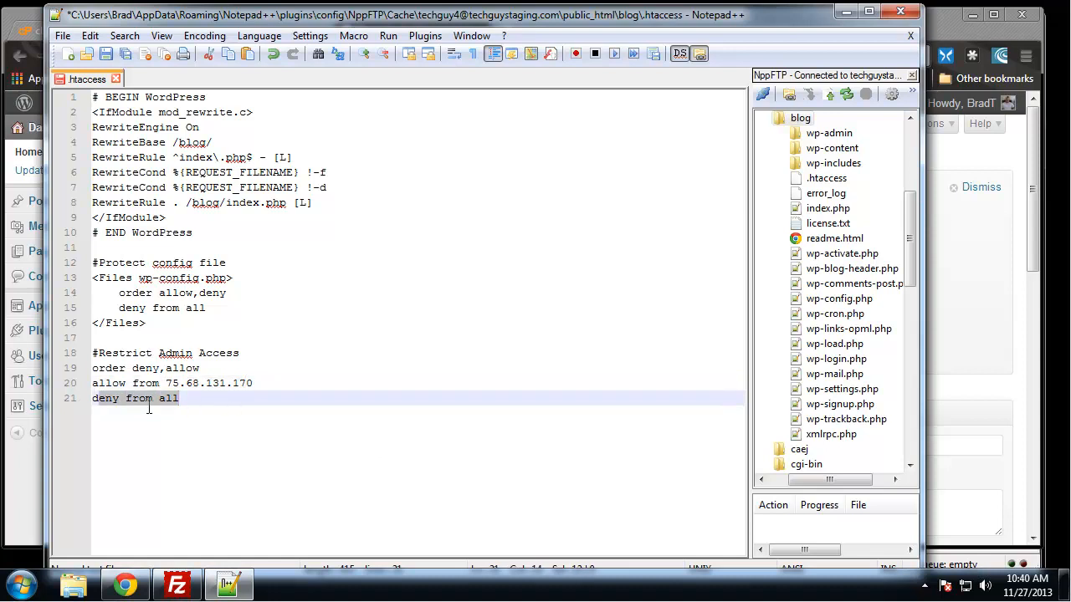
left_click(303, 266)
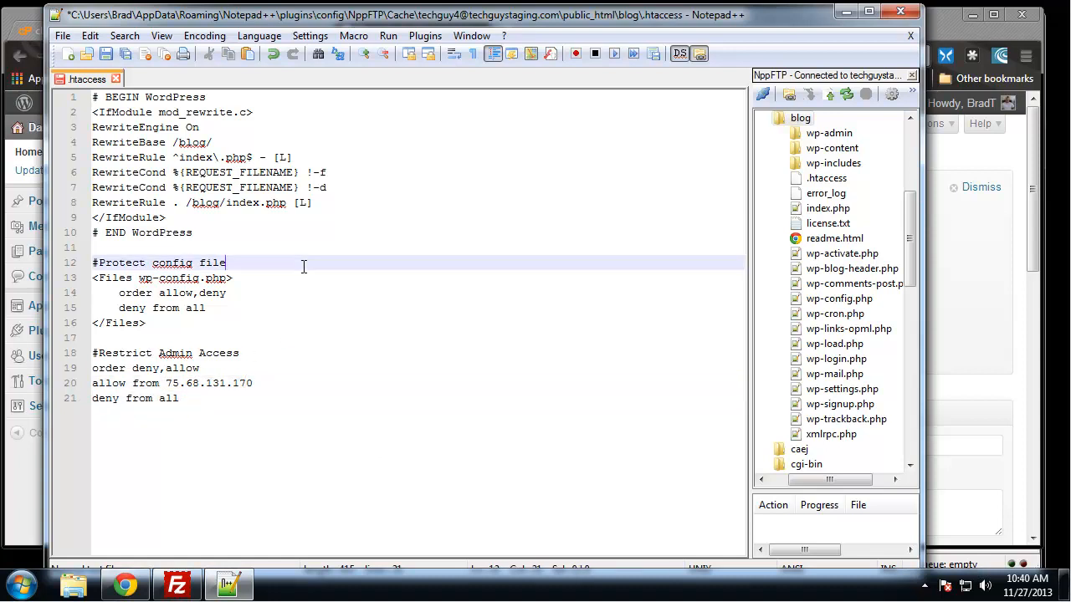
key("ctrl+s")
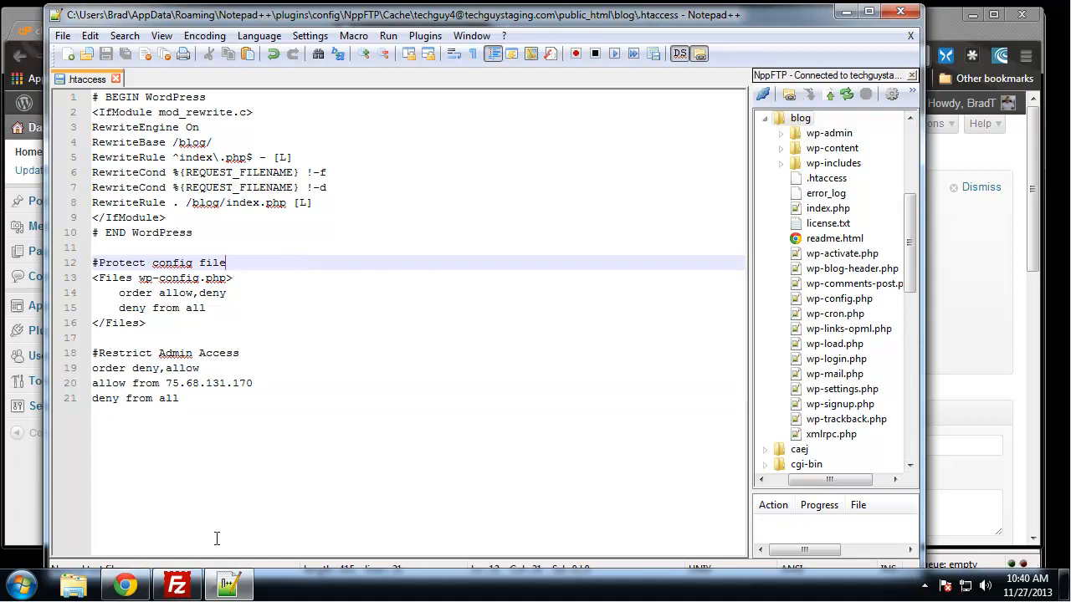
- Bring up the FileZilla window, close it, and return to the .htaccess file in Notepad++
left_click(176, 585)
left_click(467, 417)
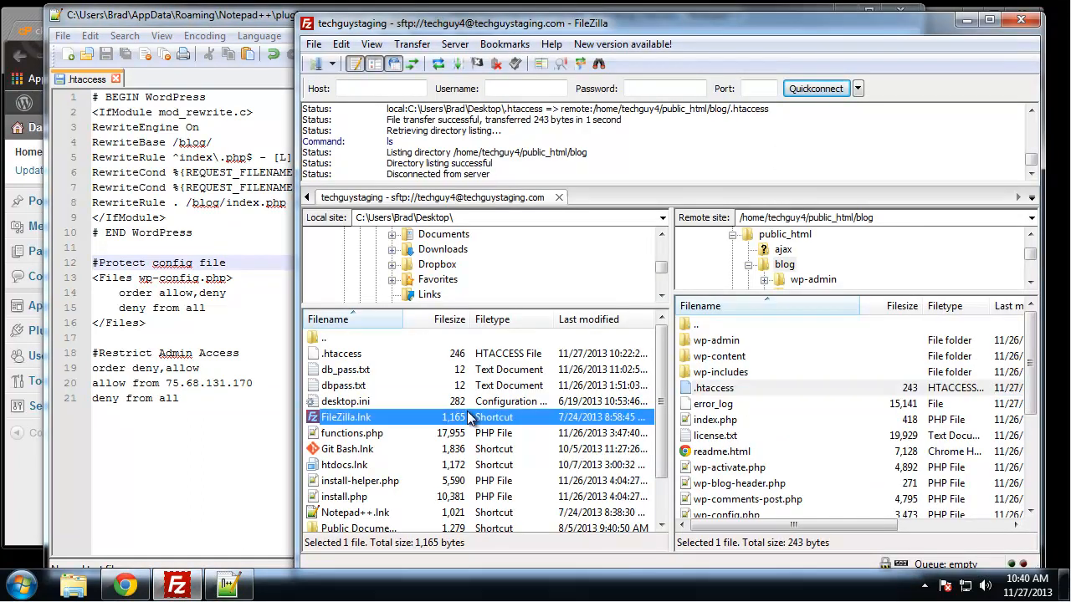
left_click(221, 468)
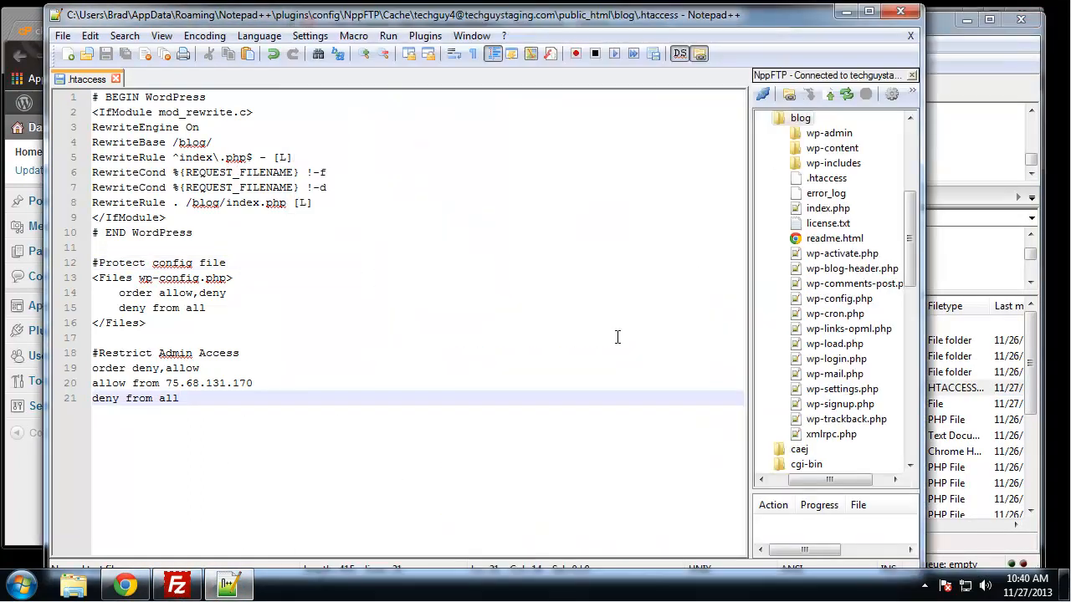
left_click(442, 265)
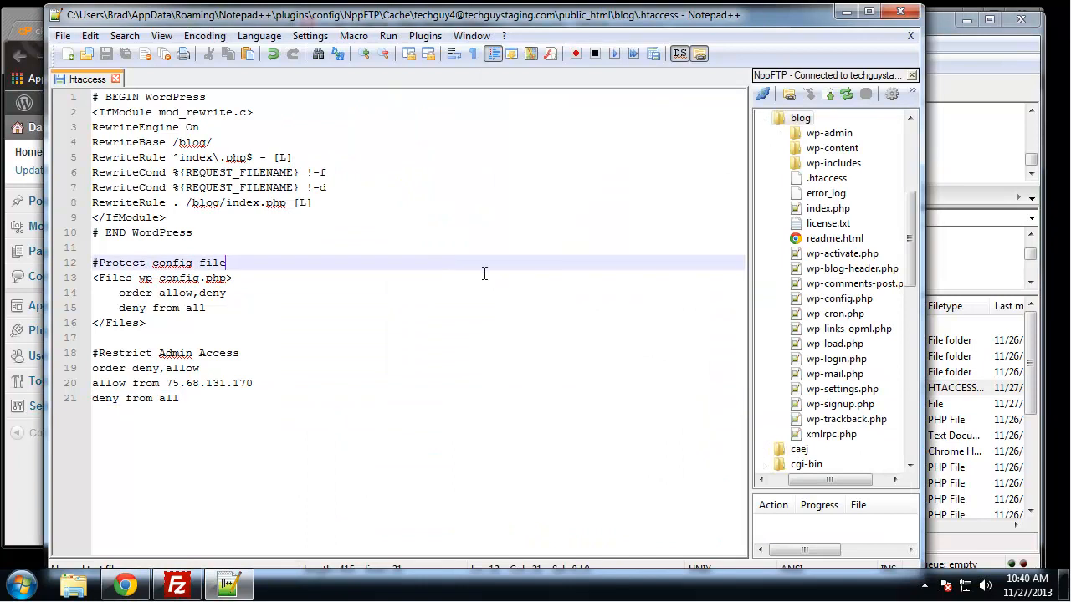
left_click(1001, 51)
left_click(1021, 17)
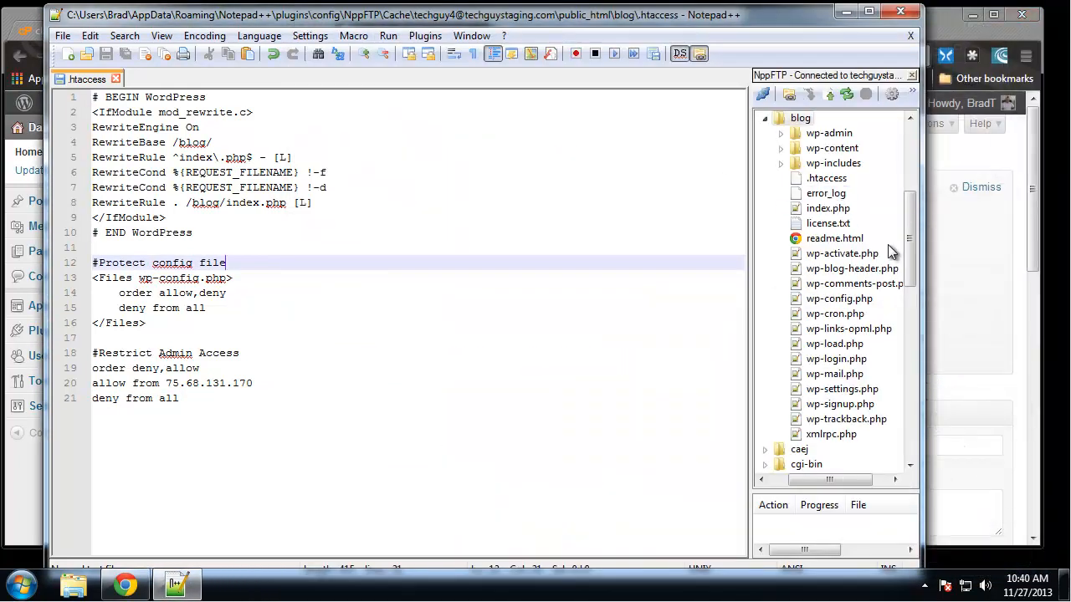
left_click(515, 399)
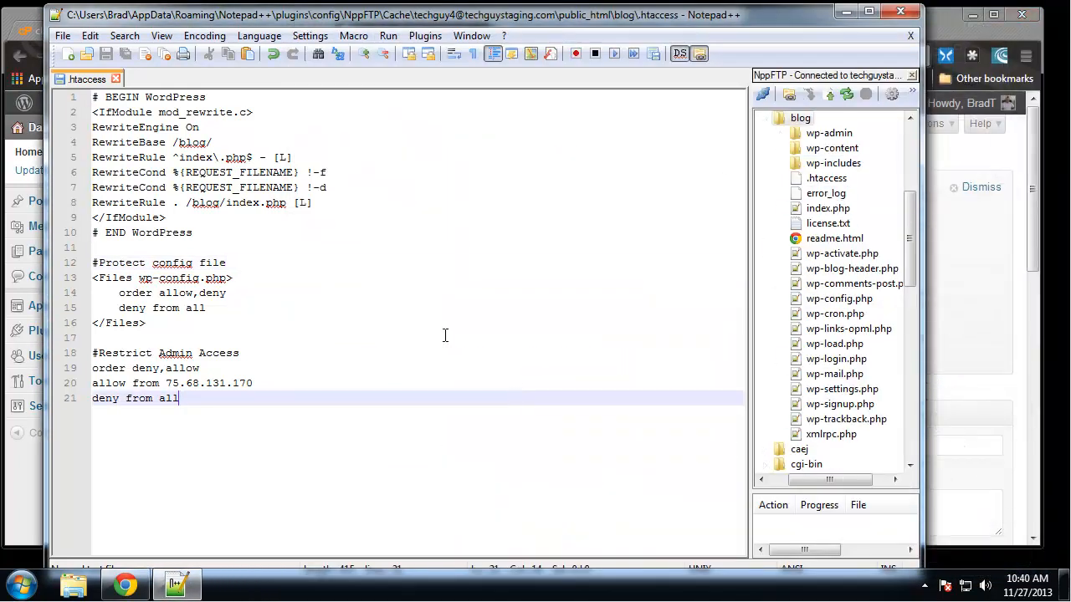
left_click(356, 283)
- Switch to Chrome and go back from the First Steps With WordPress page to the blog's wp-admin dashboard
left_click(996, 284)
left_click(853, 337)
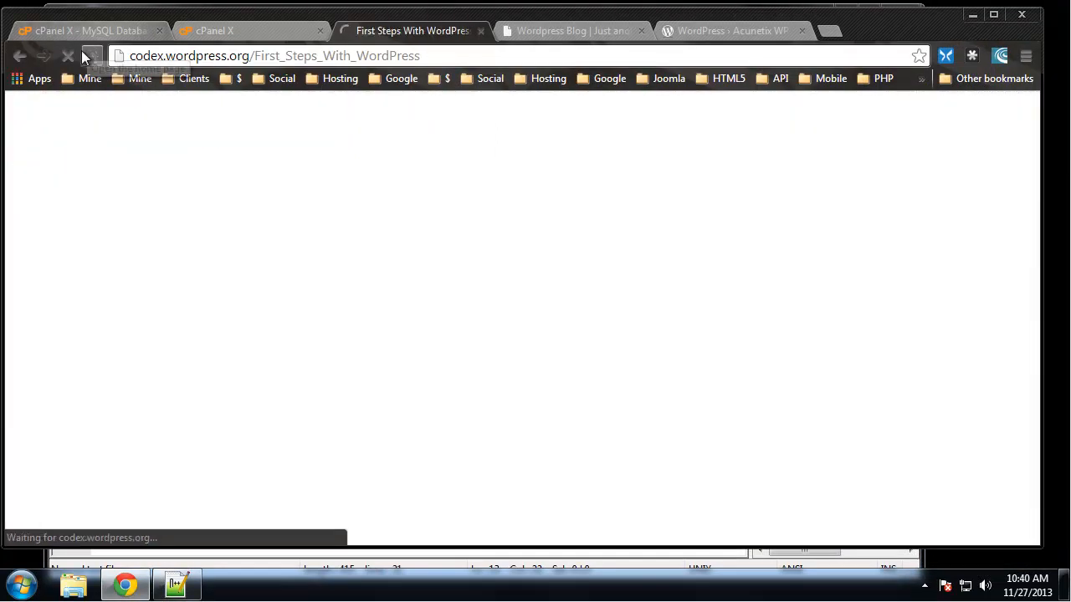
left_click(20, 56)
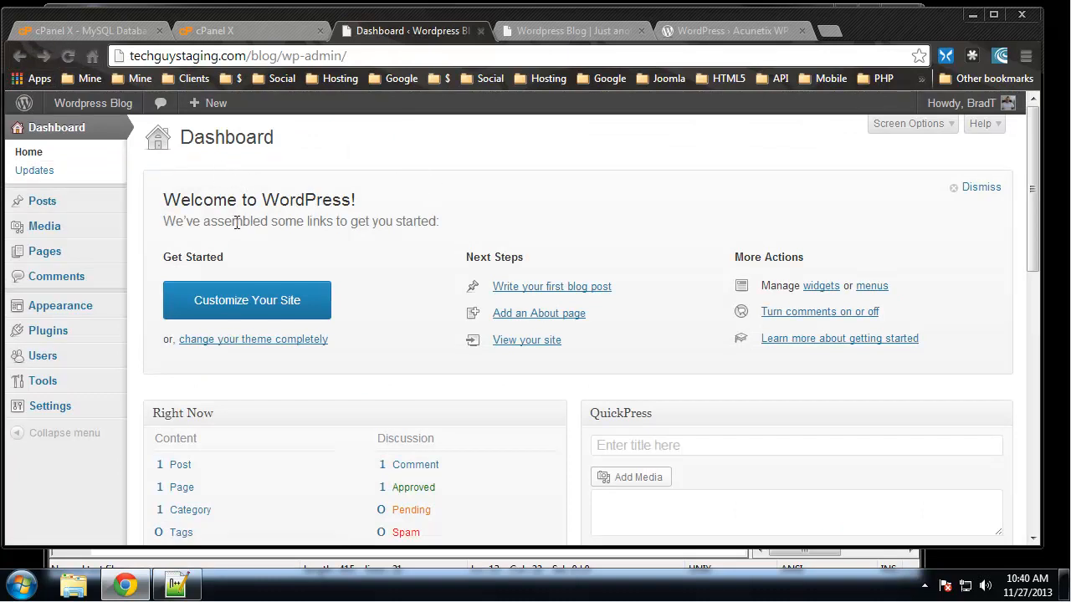
- In Notepad++, change the last digit of the allowed IP address to 1, save .htaccess, and reload the wp-admin page in Chrome
left_click(176, 585)
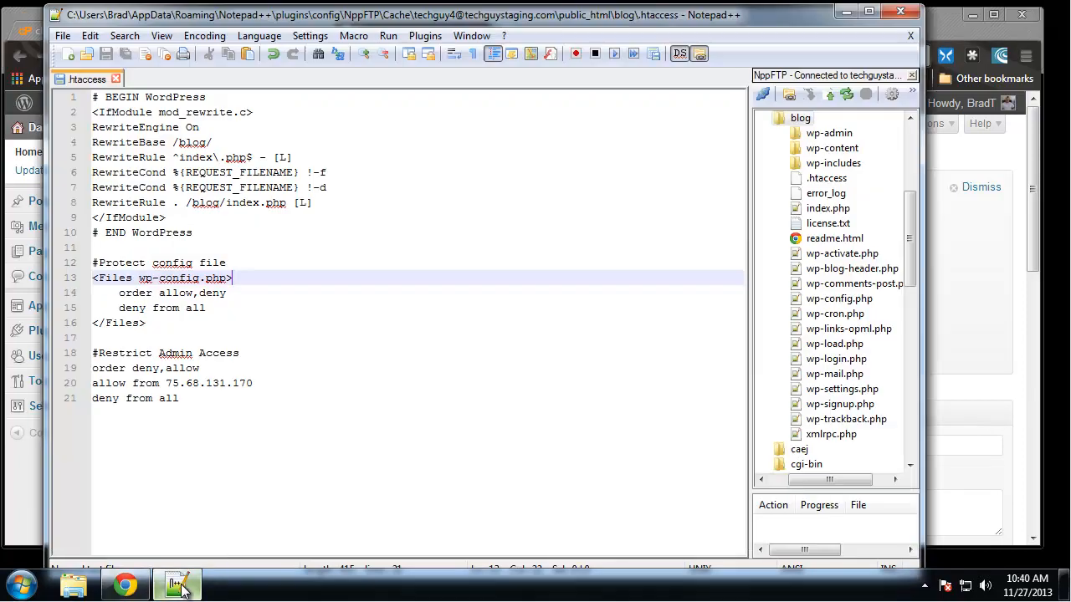
left_click(467, 333)
left_click(270, 382)
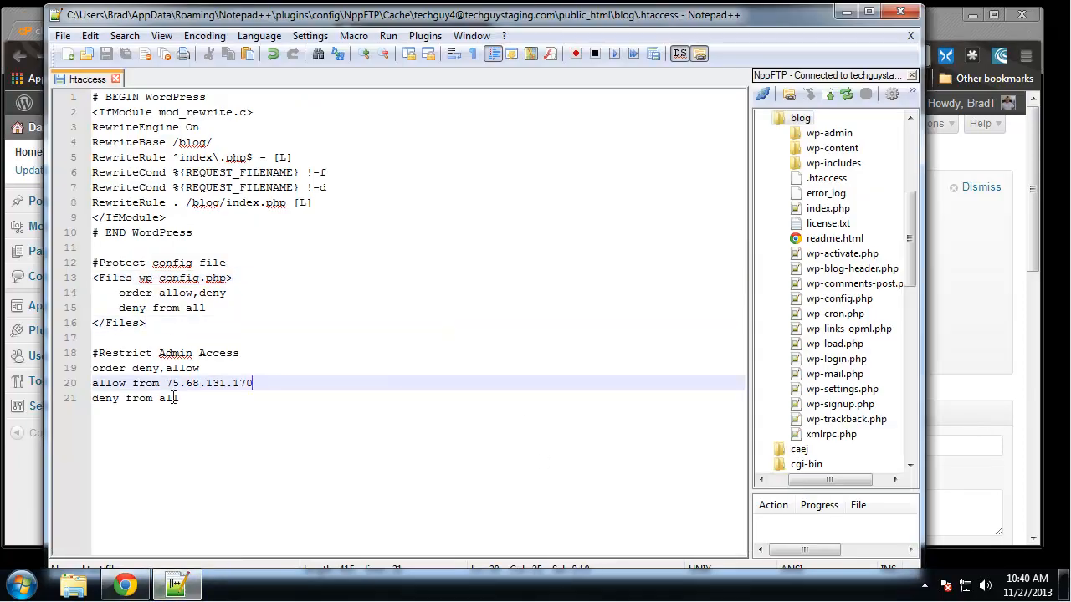
key("BackSpace")
type("1")
key("ctrl+s")
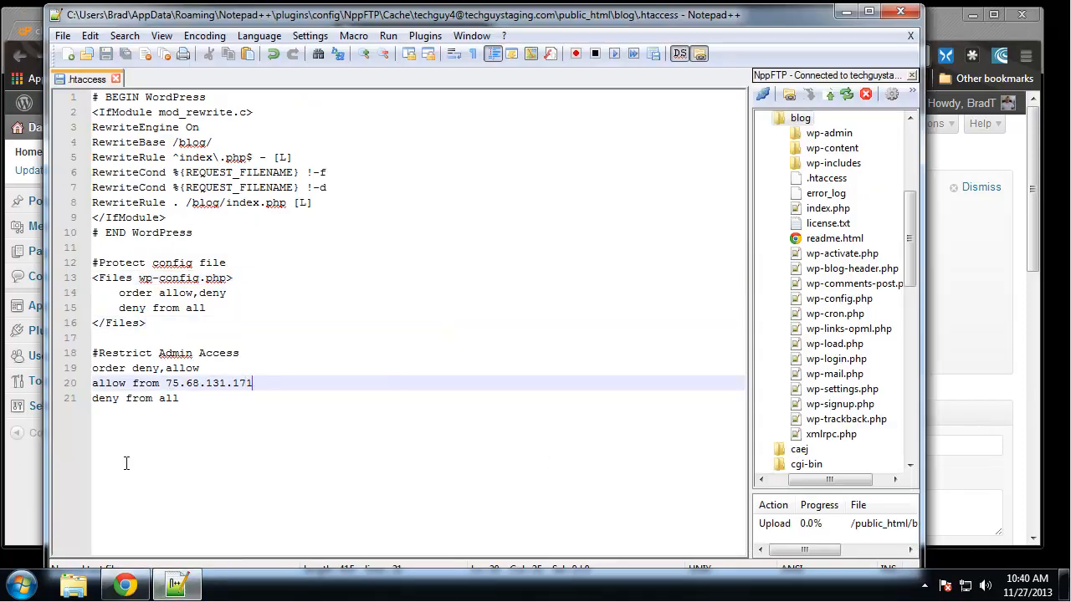
left_click(30, 20)
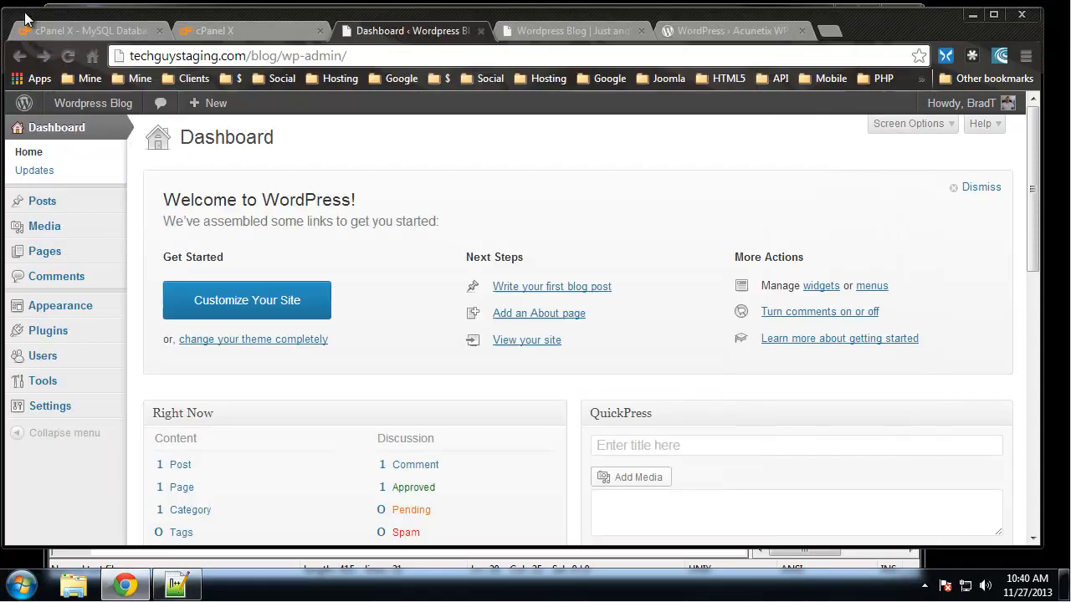
left_click(65, 55)
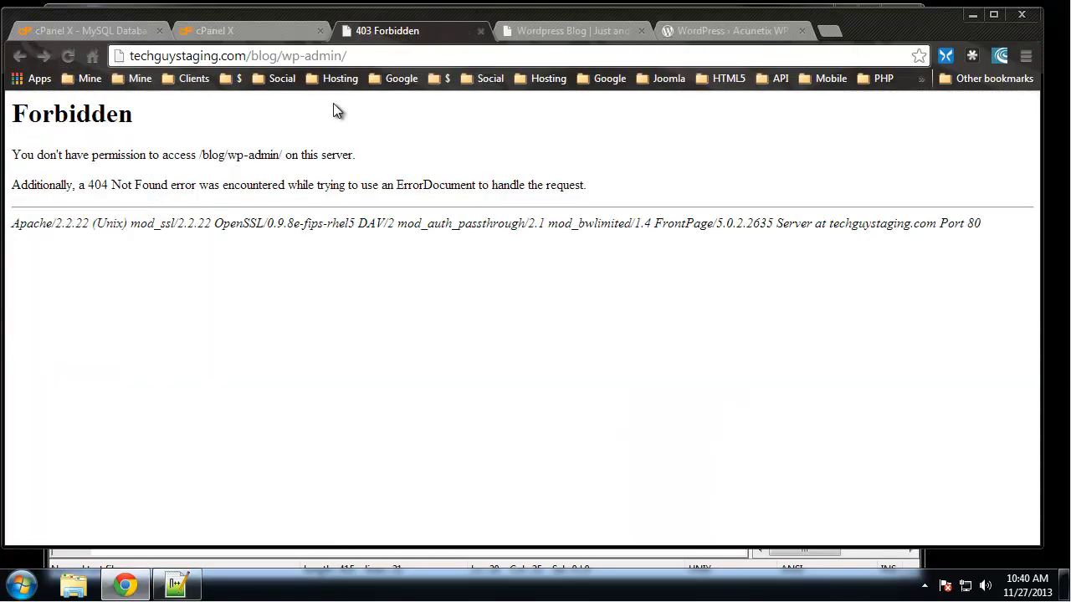
- In Notepad++, delete the whole Restrict Admin Access block, save .htaccess, and reload the wp-admin page in Chrome
left_click(176, 585)
left_click(266, 370)
left_click_drag(253, 383, 161, 383)
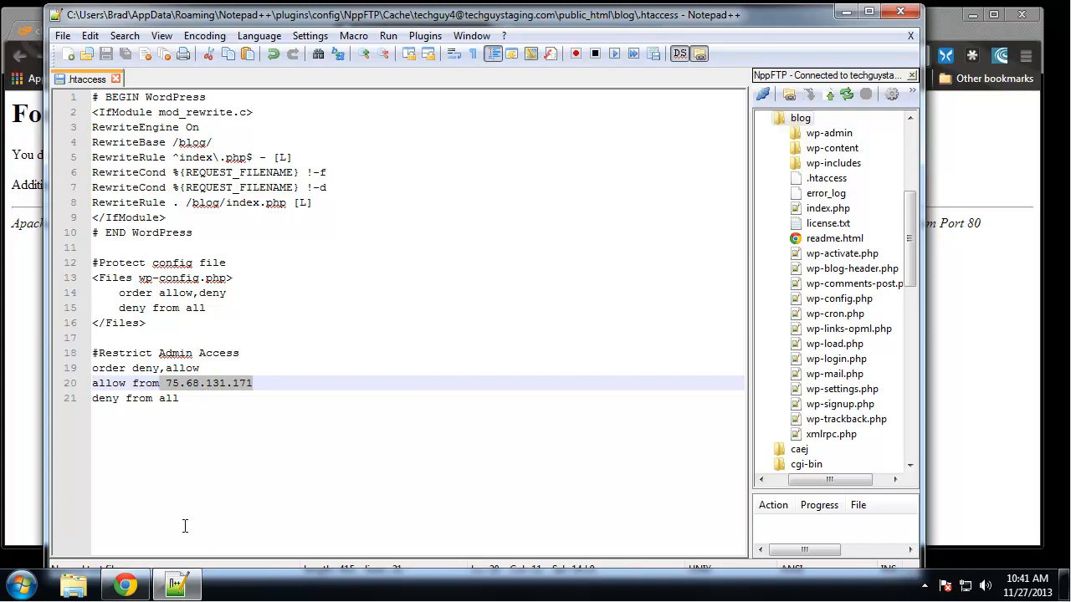
left_click(222, 399)
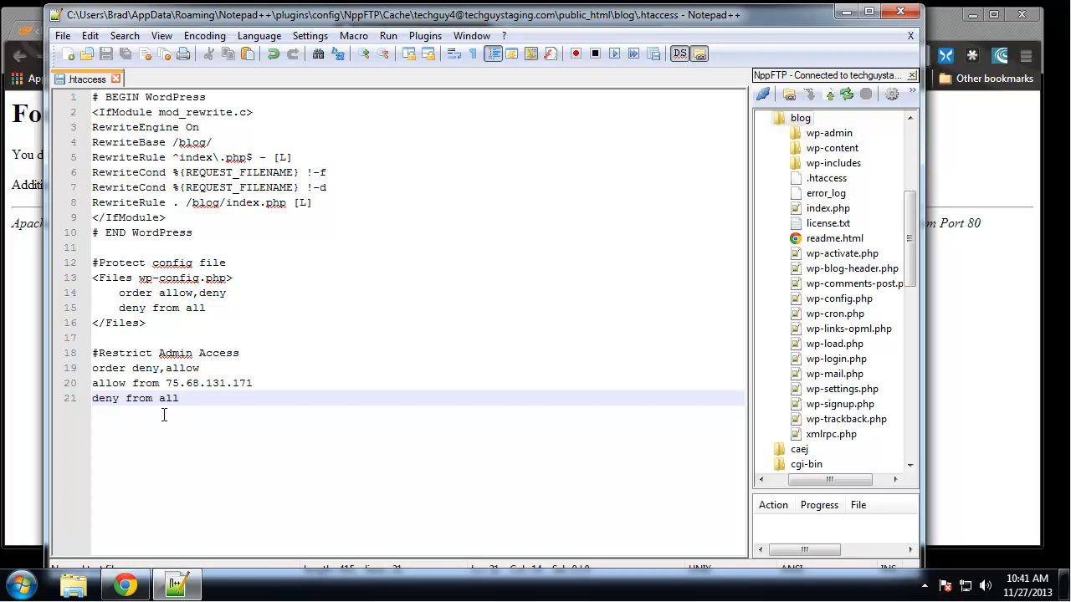
left_click(260, 382)
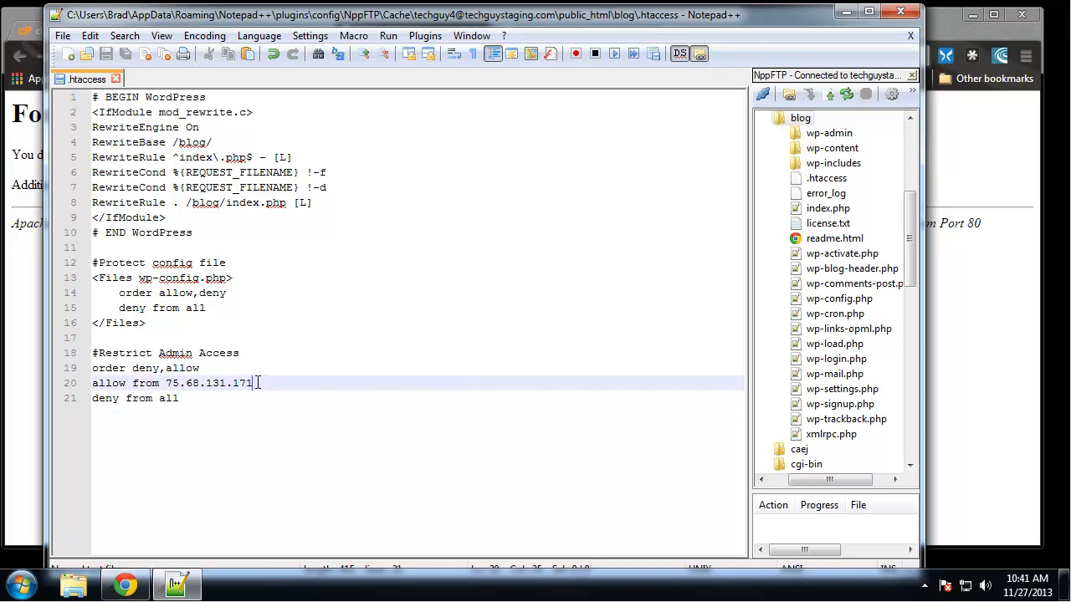
left_click_drag(194, 400, 89, 339)
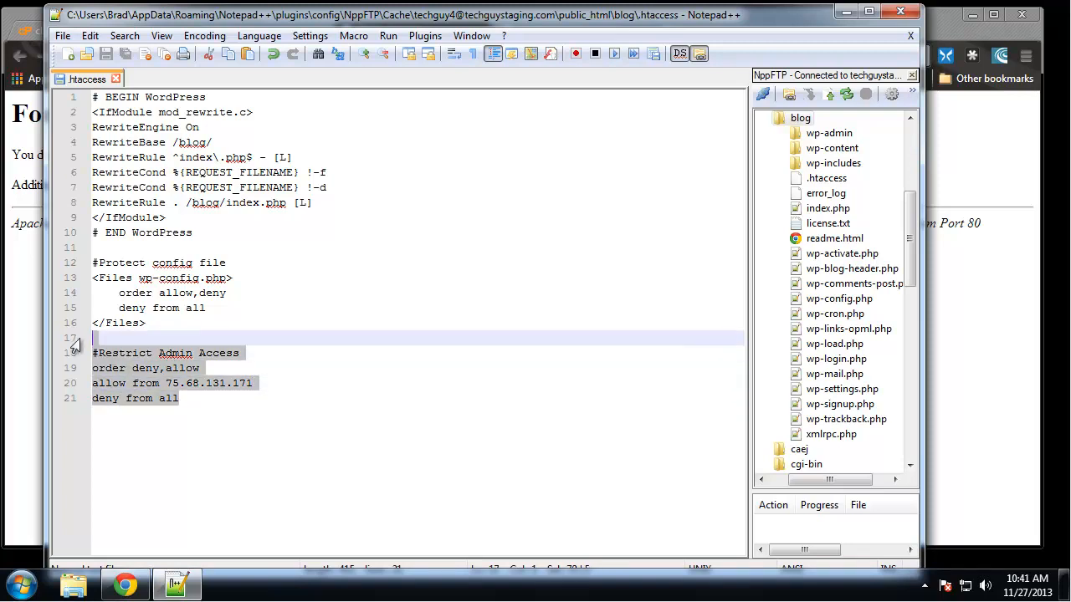
key("Delete")
key("ctrl+s")
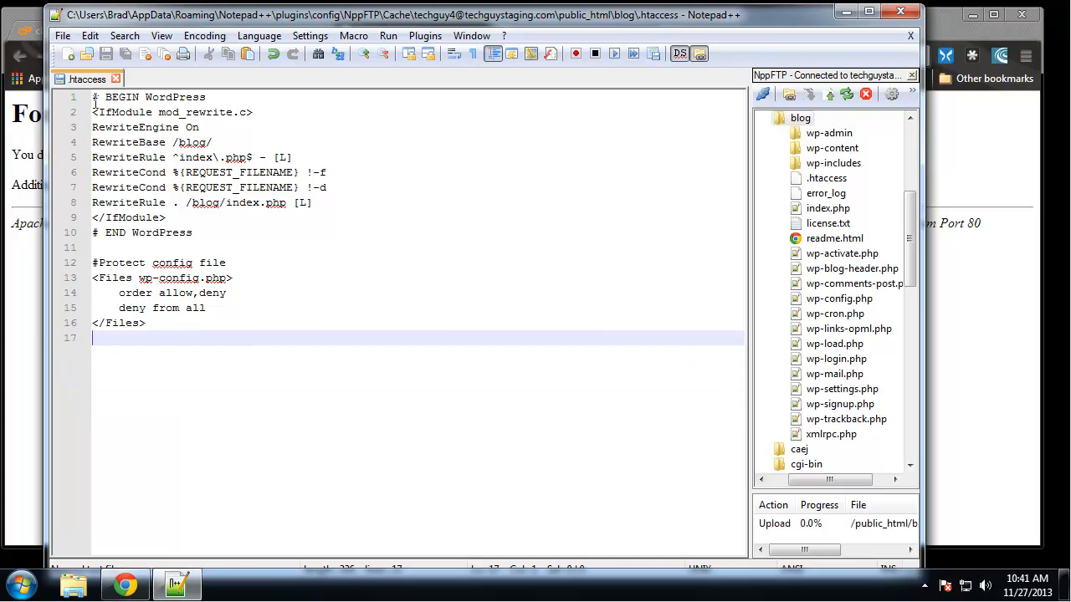
left_click(25, 260)
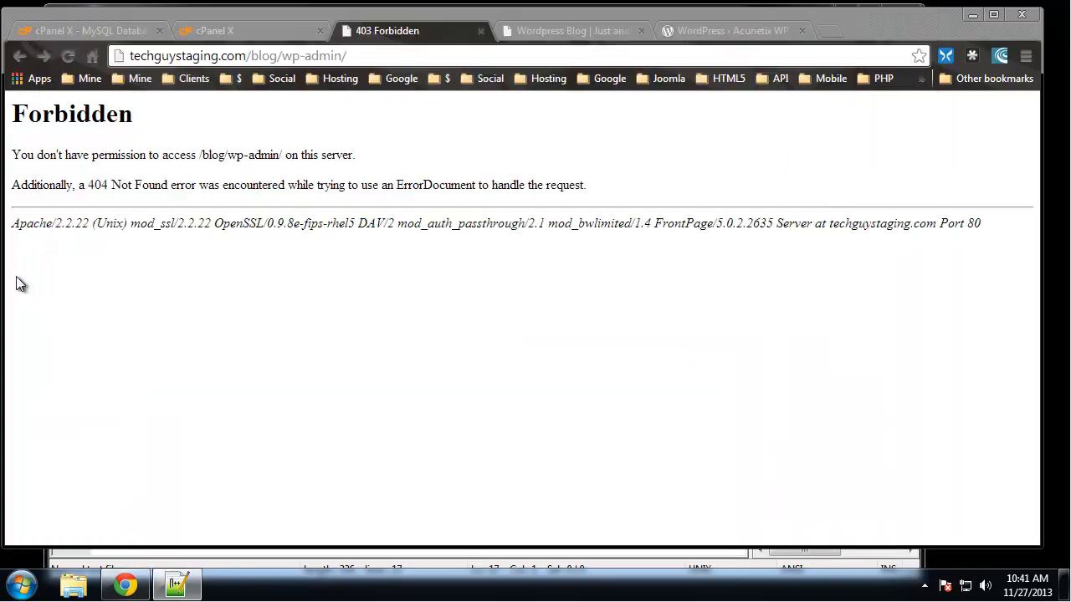
left_click(66, 57)
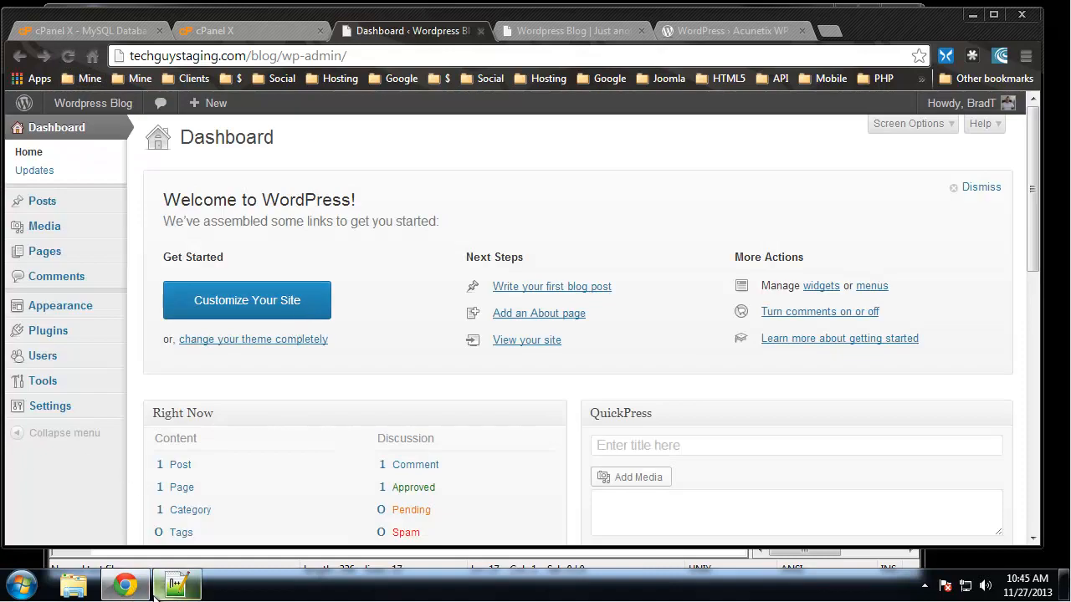
- In the .htaccess file in Notepad++, add the comment "#Stop directory browsing" below the config file block, after a blank line
left_click(176, 586)
left_click(295, 220)
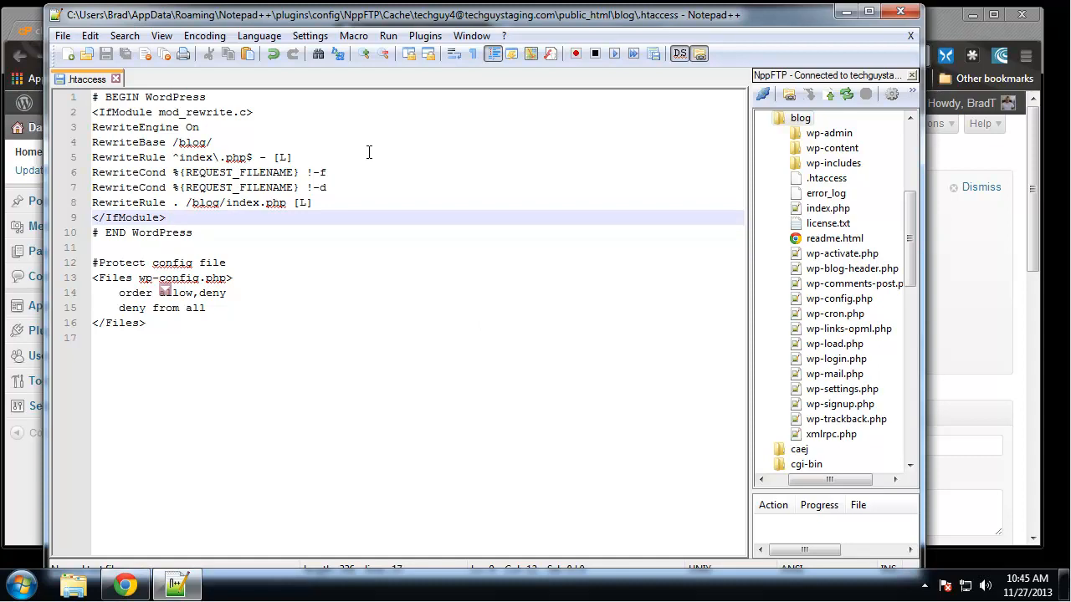
left_click(202, 323)
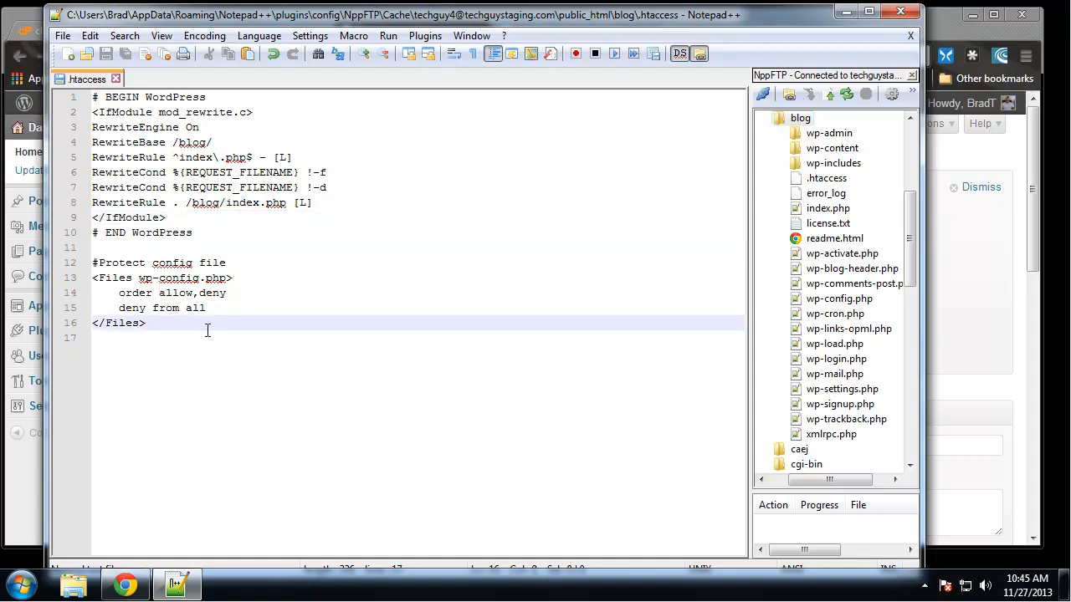
key("Return")
key("Return")
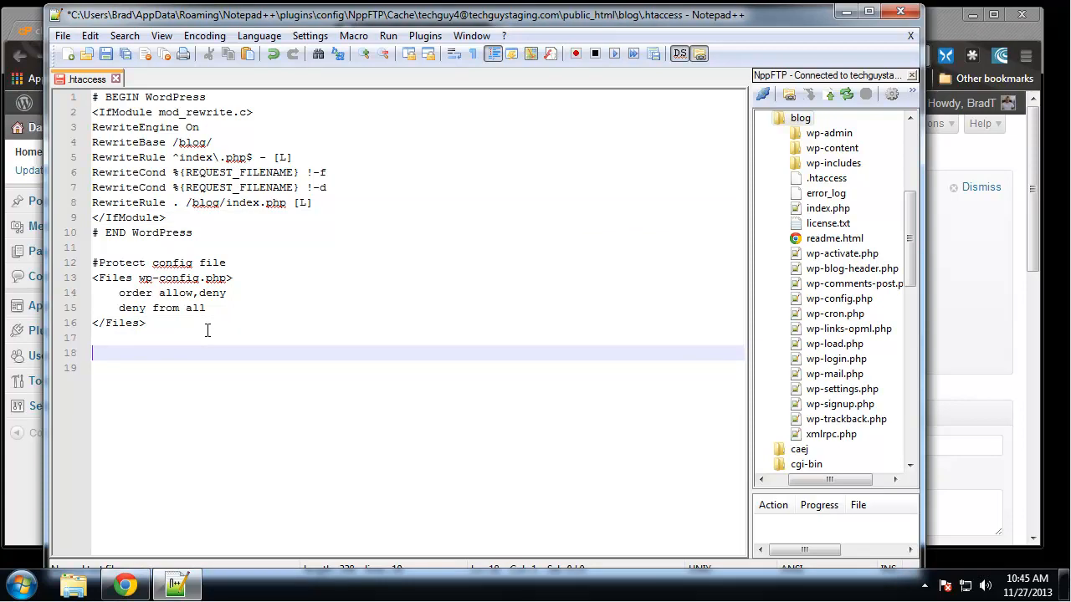
type("#Stop directory br")
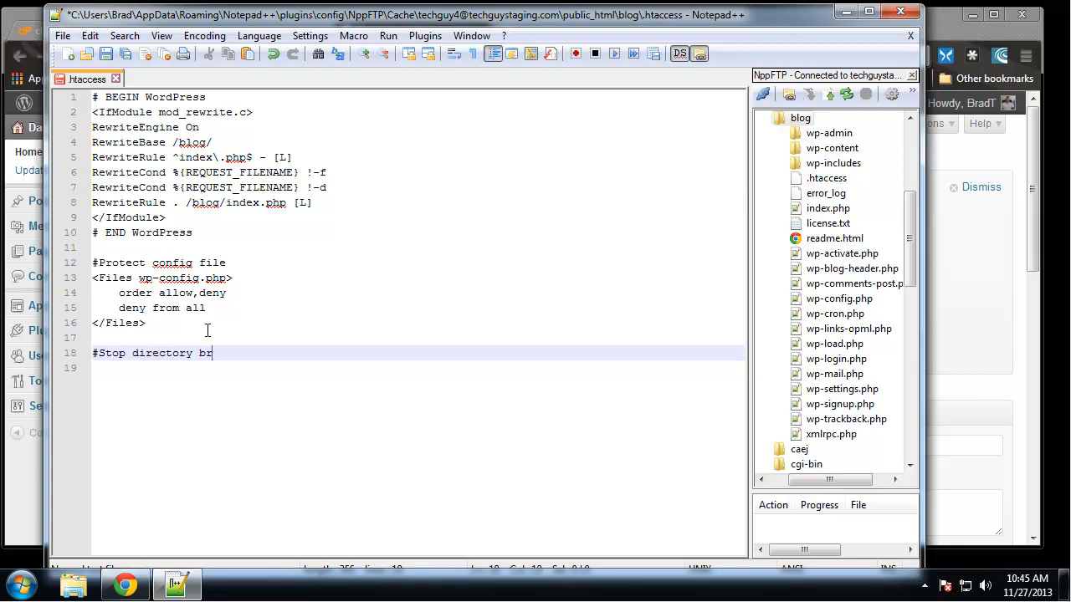
type("owsing")
key("Return")
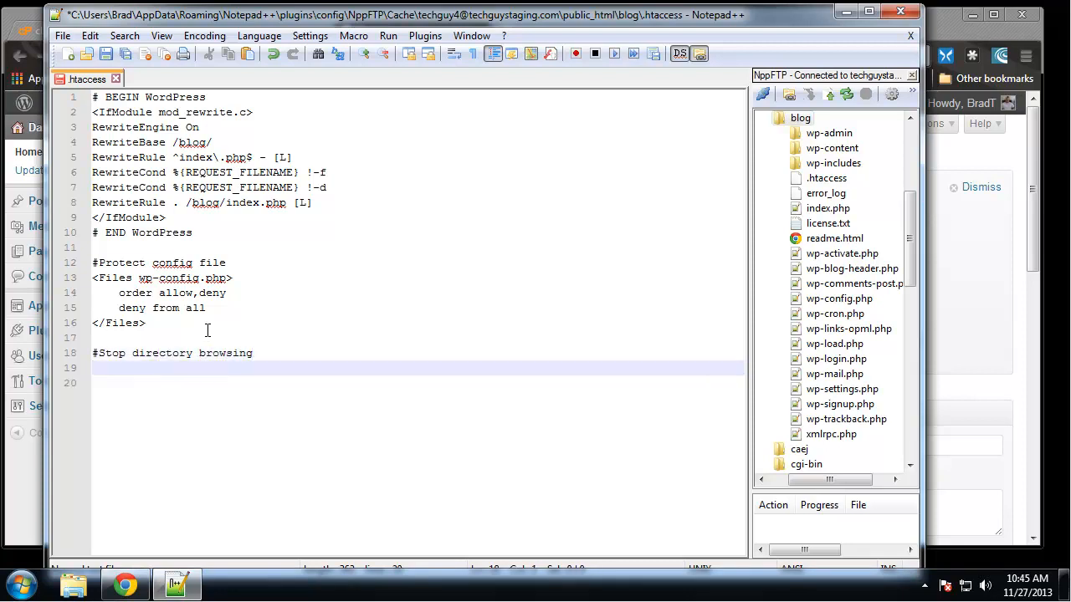
- Add the directive "Options ALL -Indexes" under the directory browsing comment and save .htaccess
type("Options Al")
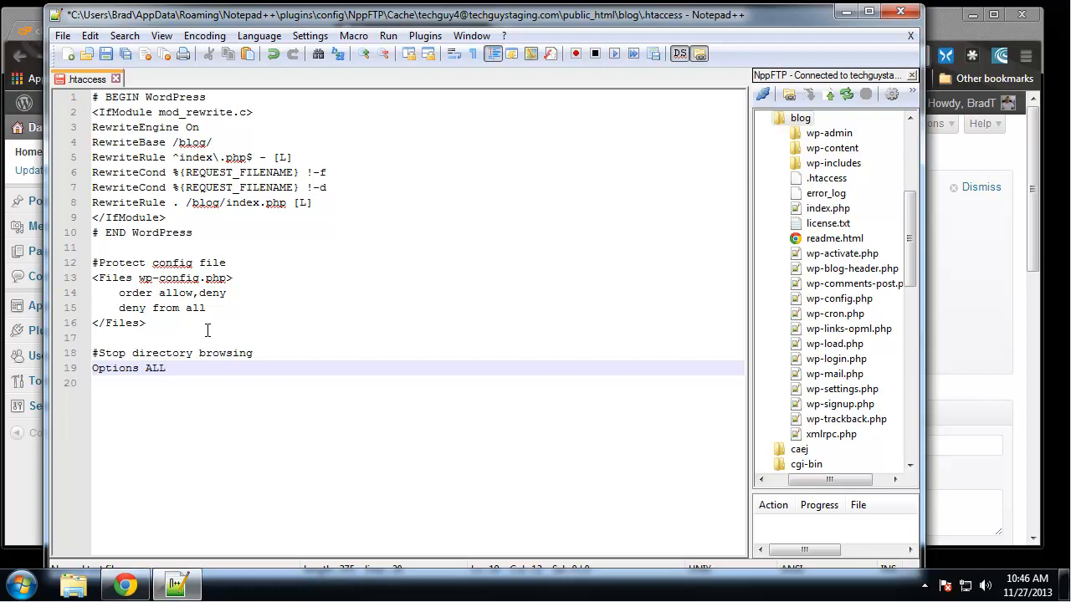
type("L -Indexes")
key("ctrl+s")
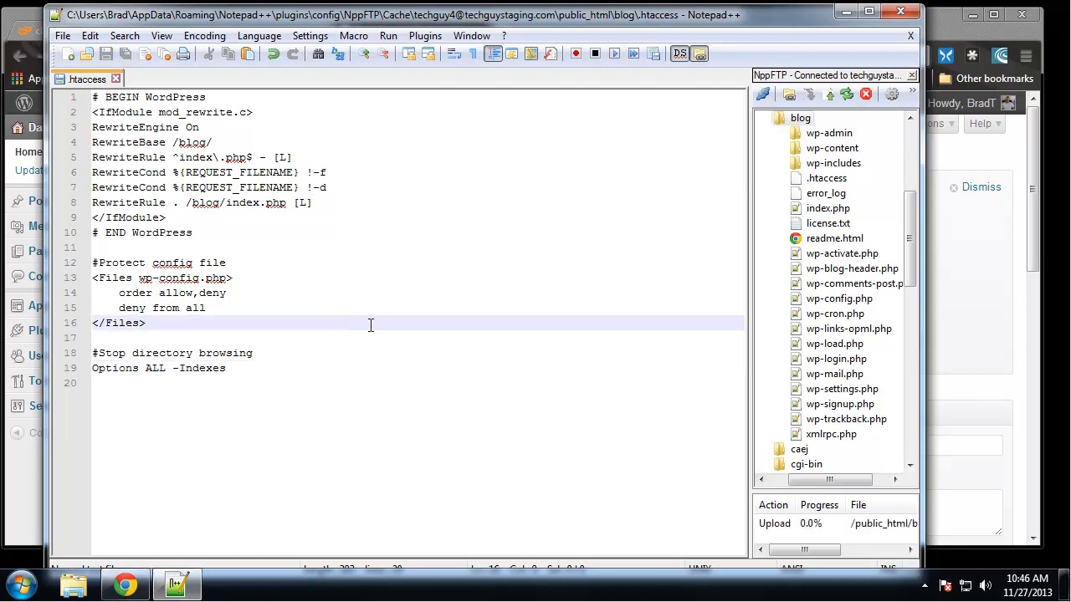
- In Chrome's blog tab, check techguystaging.com/blog/wp-content, go back to the blog, and return to .htaccess in Notepad++
key("alt+Tab")
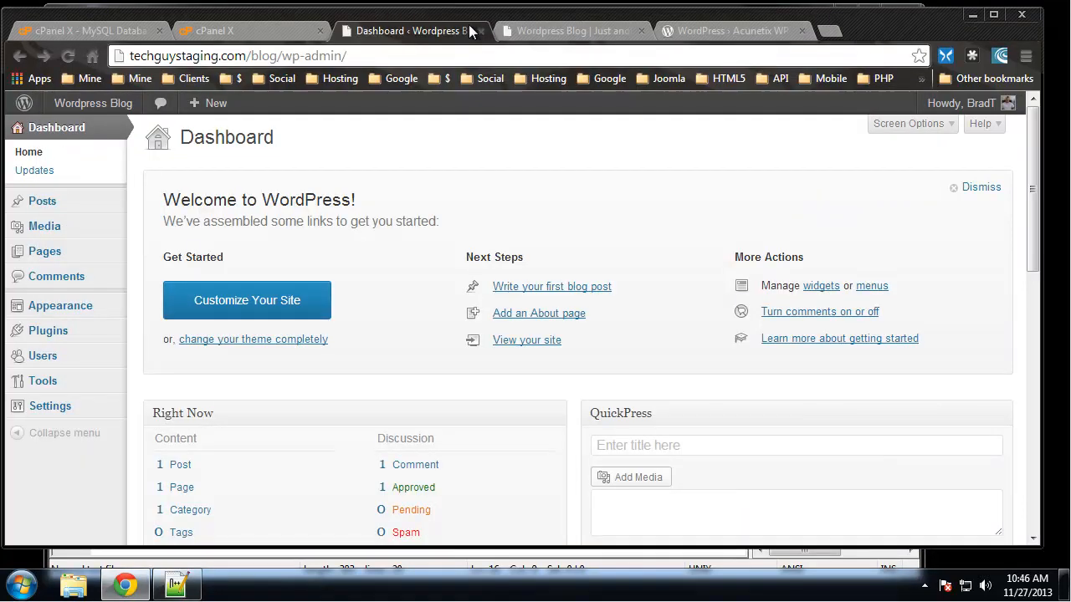
left_click(591, 33)
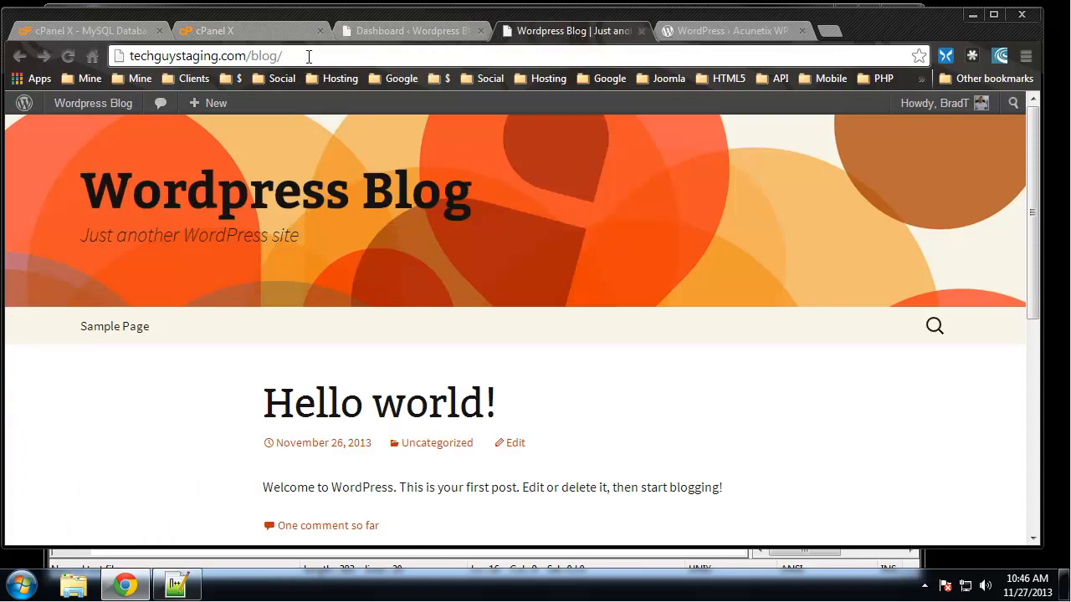
type("wp-")
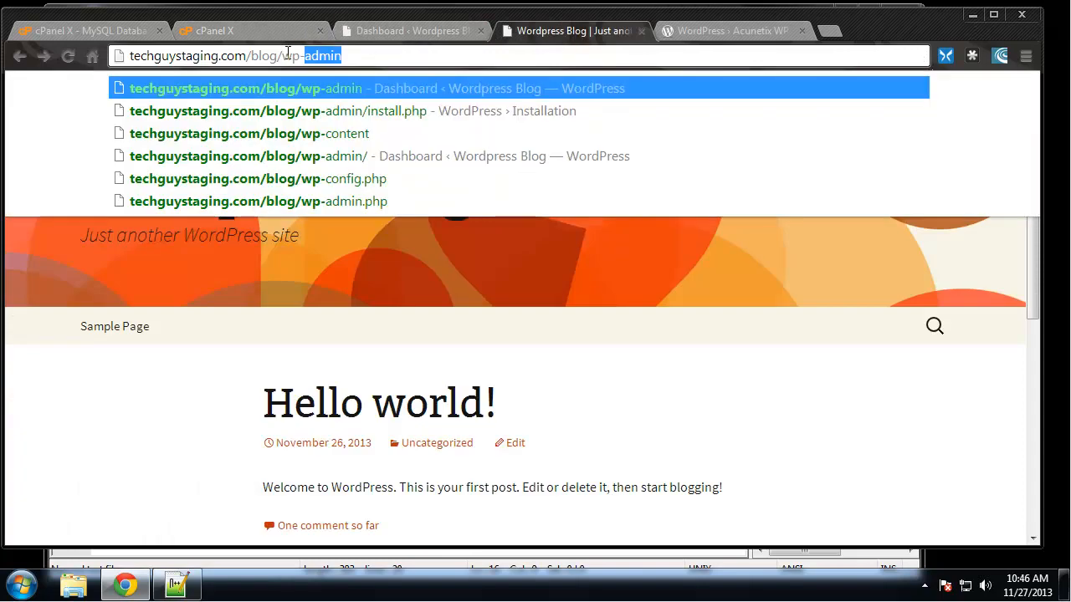
type("content")
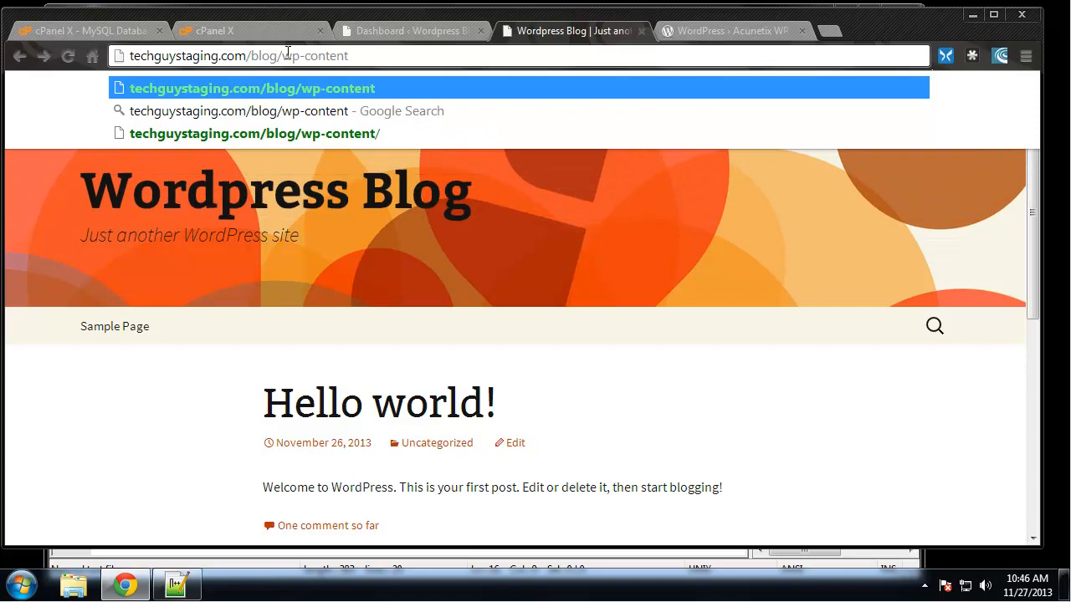
key("Return")
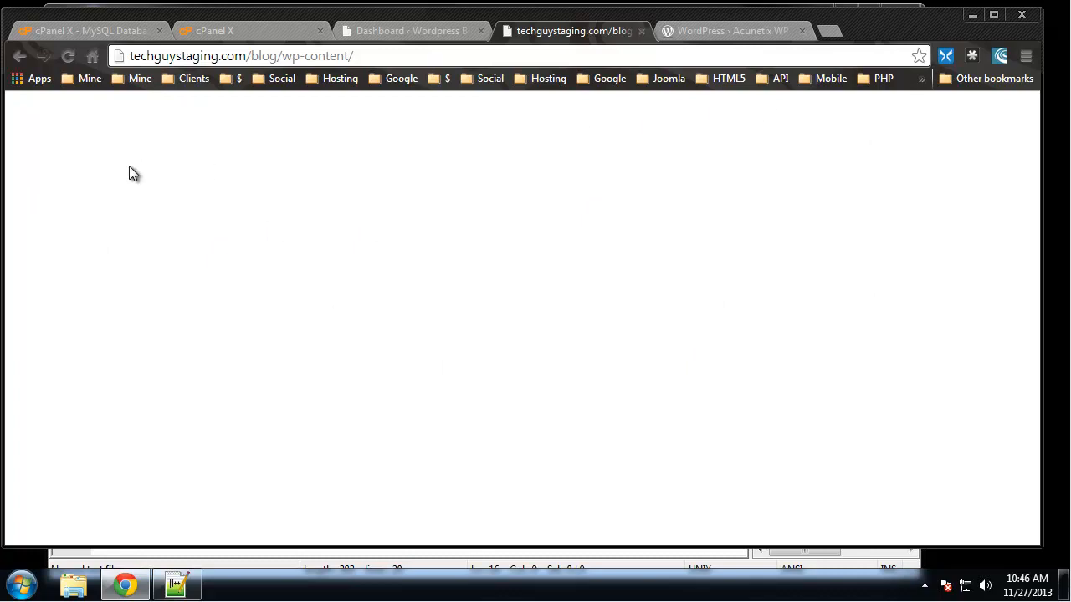
left_click(20, 55)
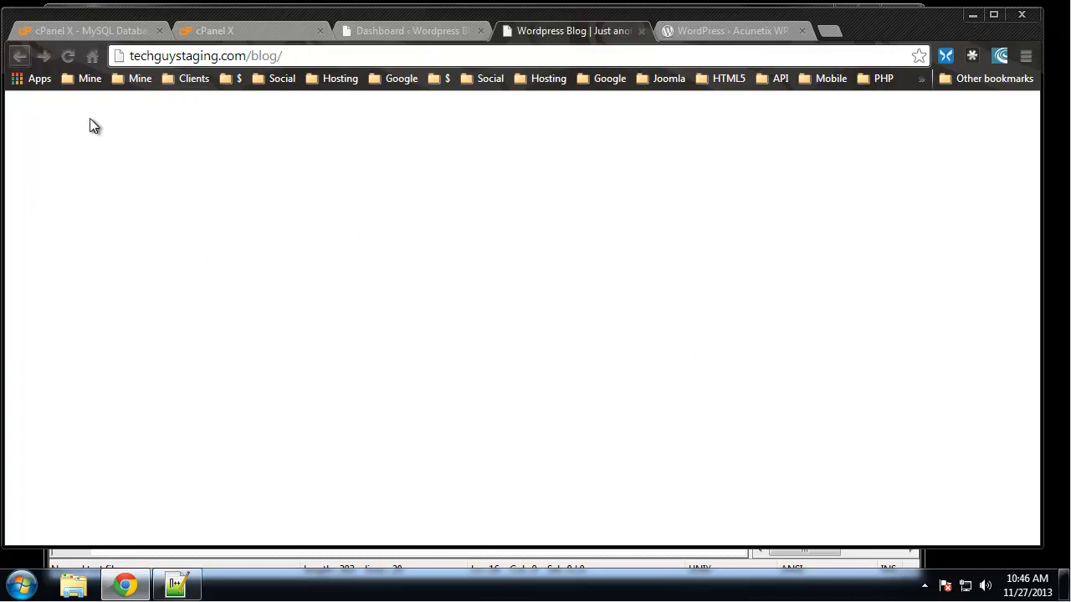
left_click(177, 586)
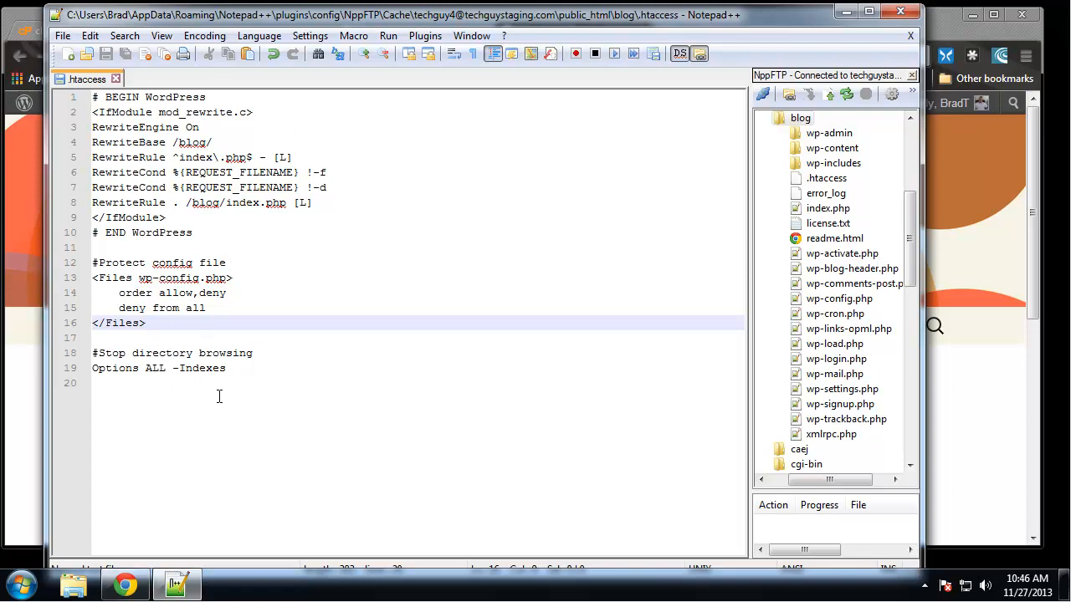
- Add the comment "#Ban user" below the Options line, separated by a blank line
left_click(262, 375)
key("Return")
key("Return")
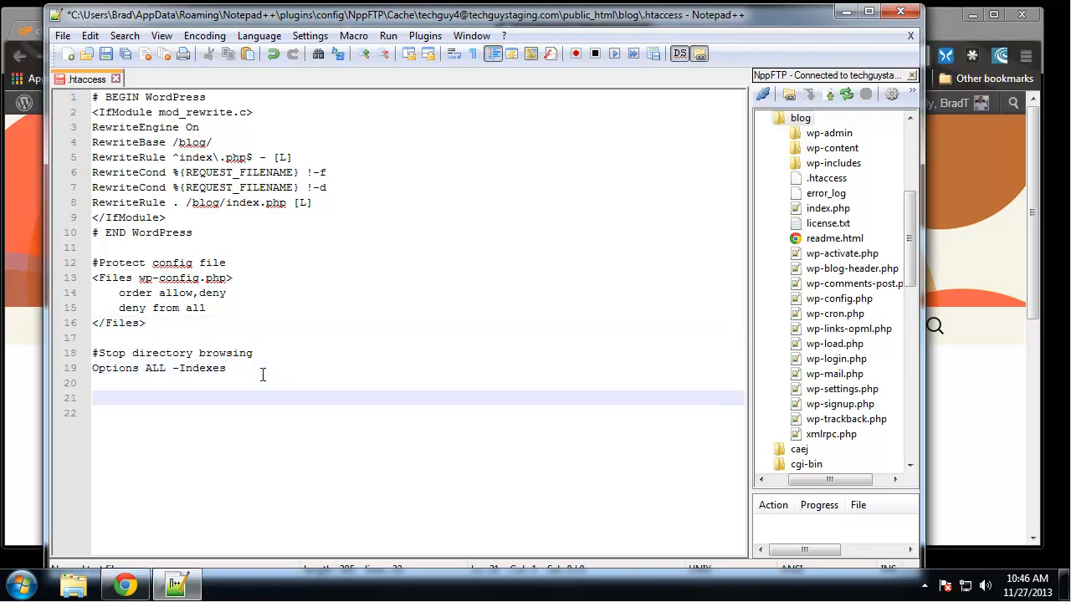
type("#Ban user")
key("Return")
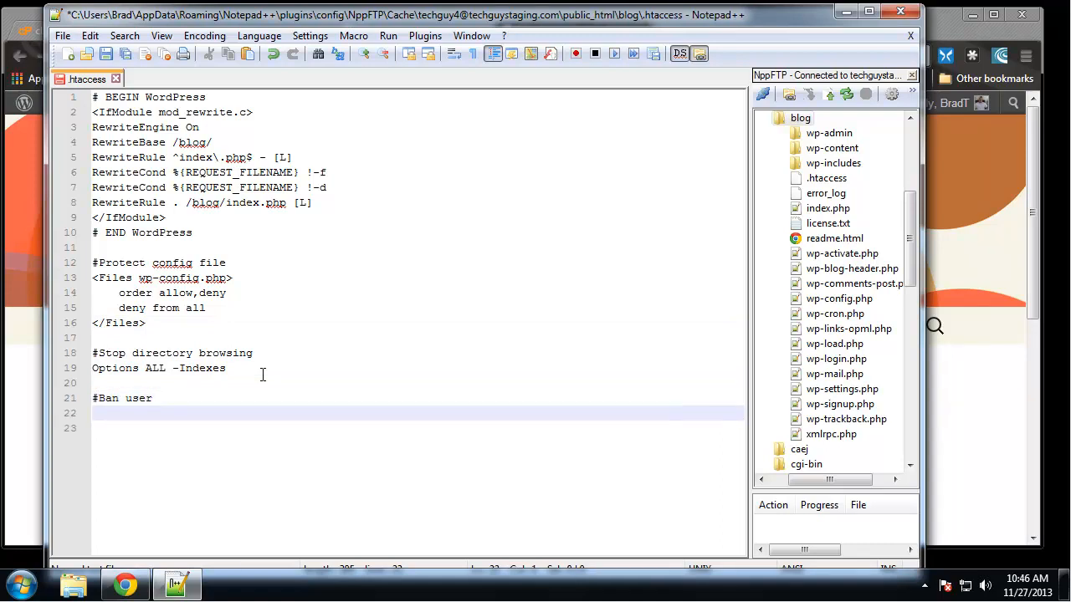
- Add an empty <Limit GET POST> block with its closing </Limit> tag under the Ban user comment
type("<Limit GET POST")
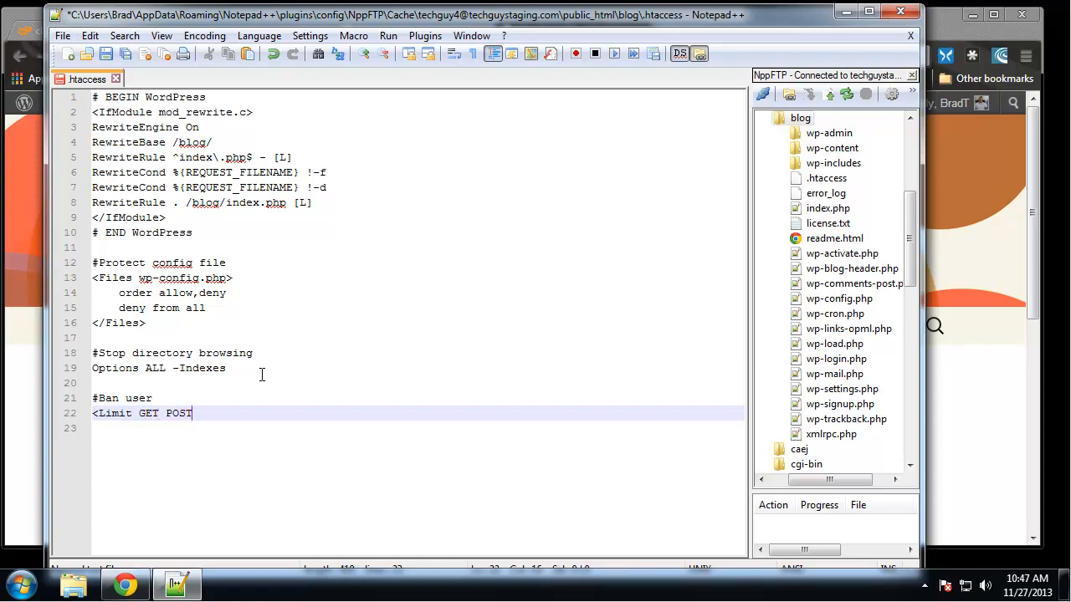
type(">")
key("Return")
key("Return")
type("</I")
type("i")
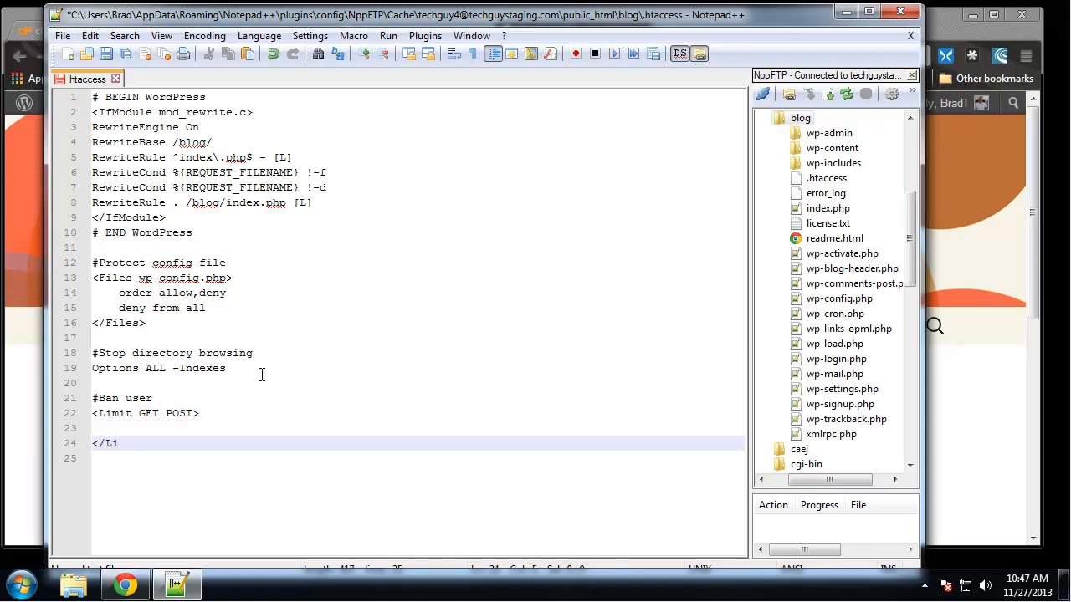
type("mit>")
key("Up")
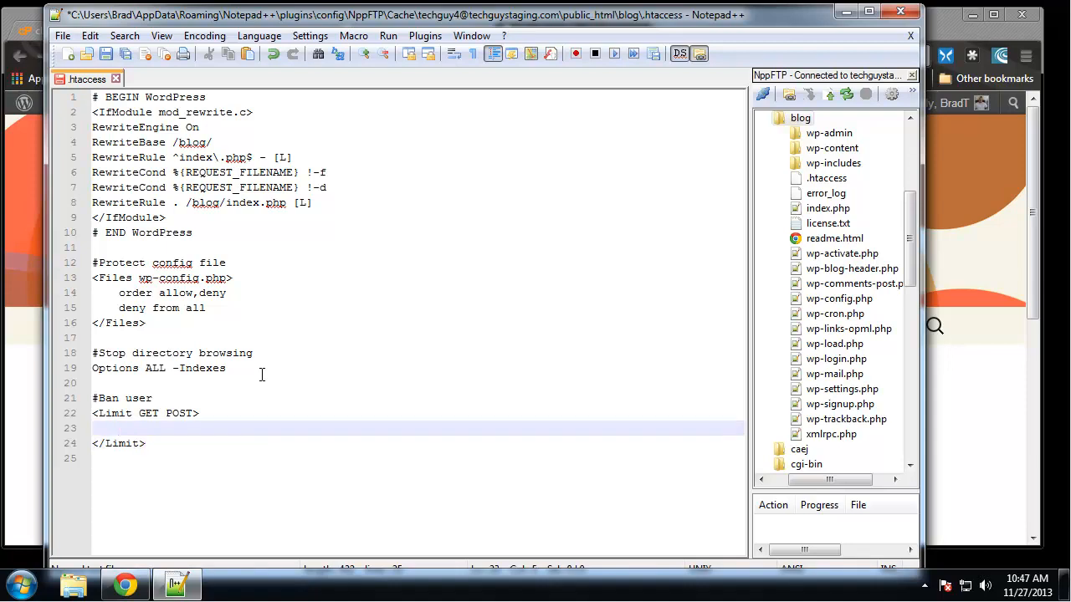
- Insert an indented "order allow,deny" line inside the Limit block
type("order allow,deny")
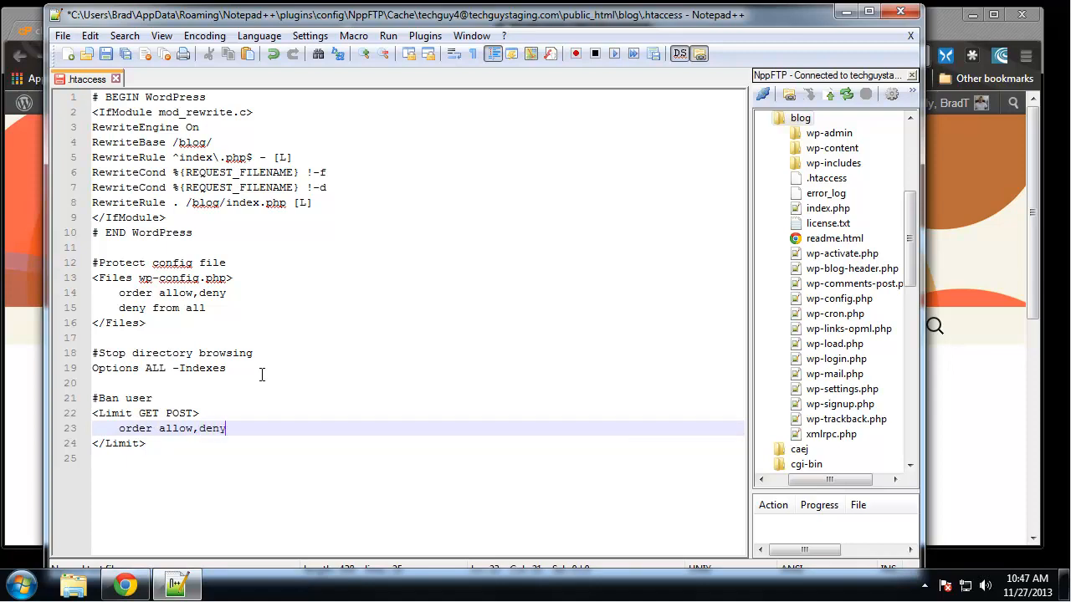
key("Return")
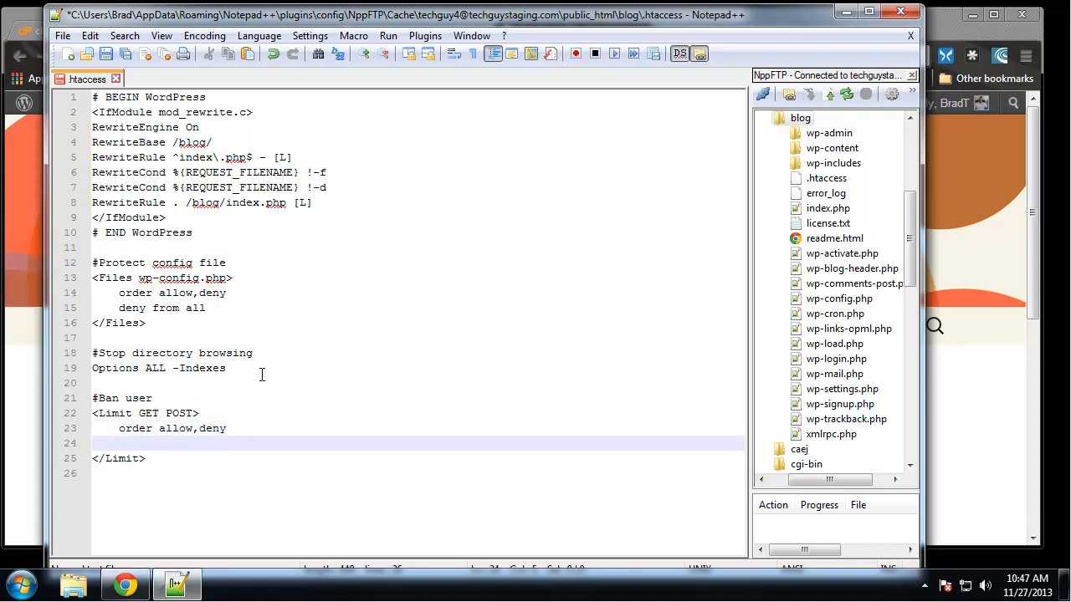
- Complete the Limit block with the lines "deny from 202.091.31.2" and "allow from all"
type("deny from 202")
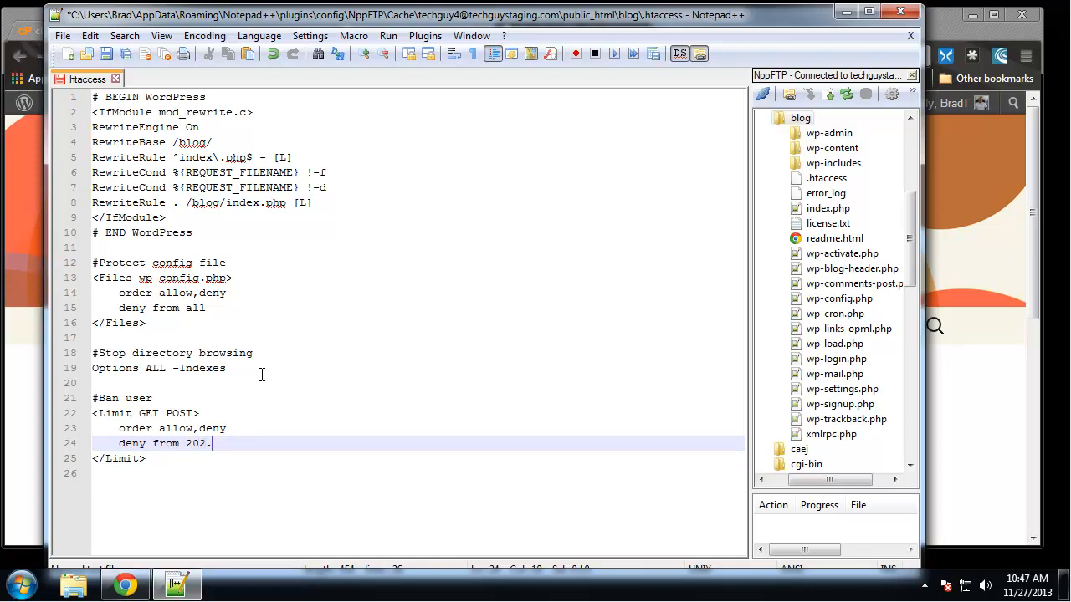
type(".091,")
type("31")
key("BackSpace")
key("BackSpace")
key("BackSpace")
type("31.2")
key("Return")
type("al")
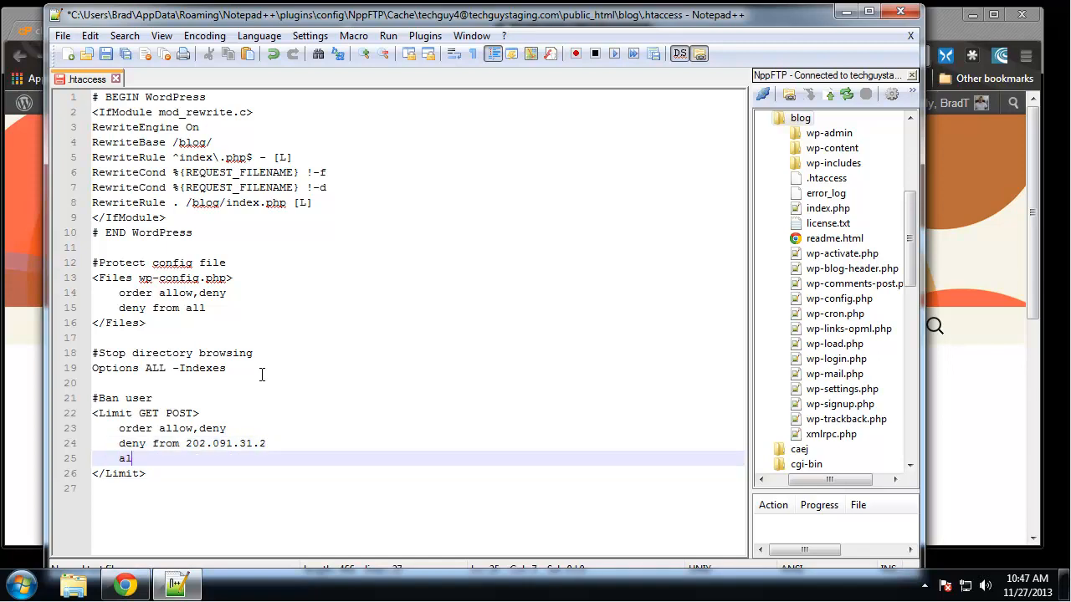
type("low from all")
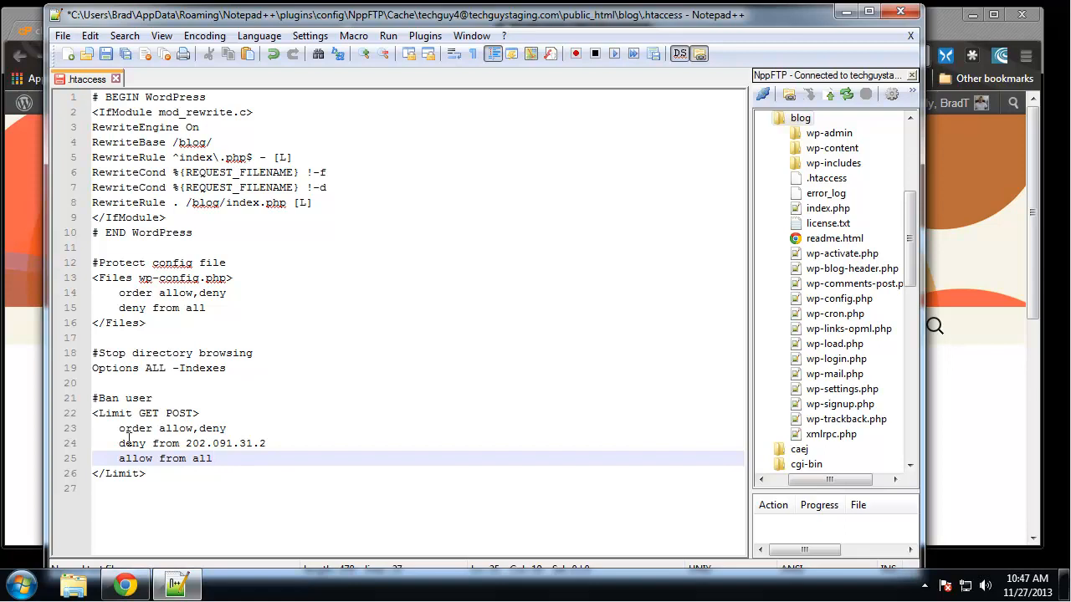
- Delete the whole Ban user section, from its comment through the closing </Limit> tag
left_click_drag(280, 443, 186, 451)
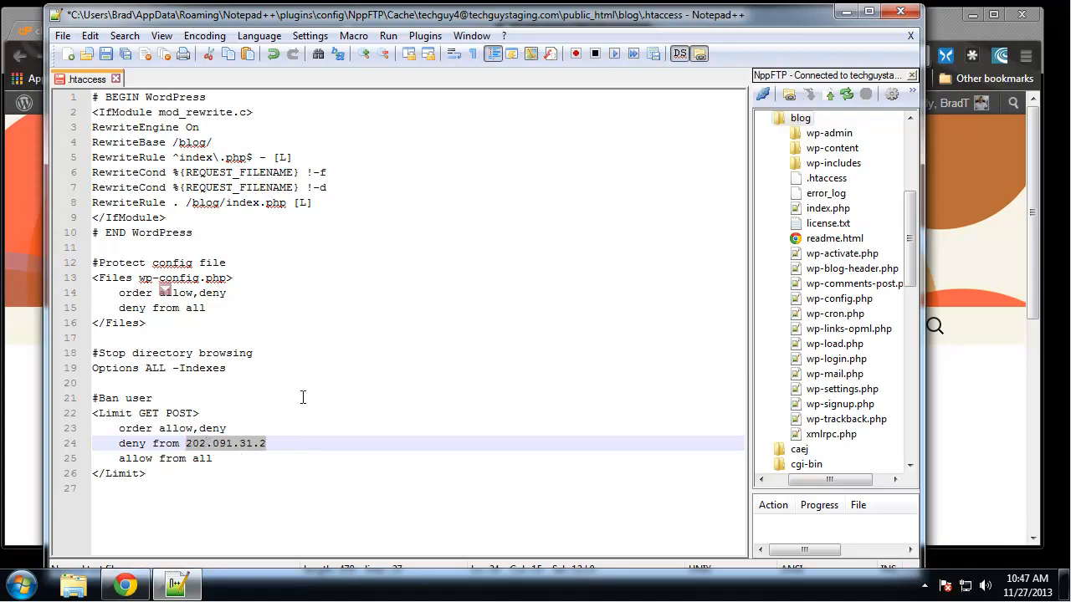
left_click_drag(184, 473, 77, 393)
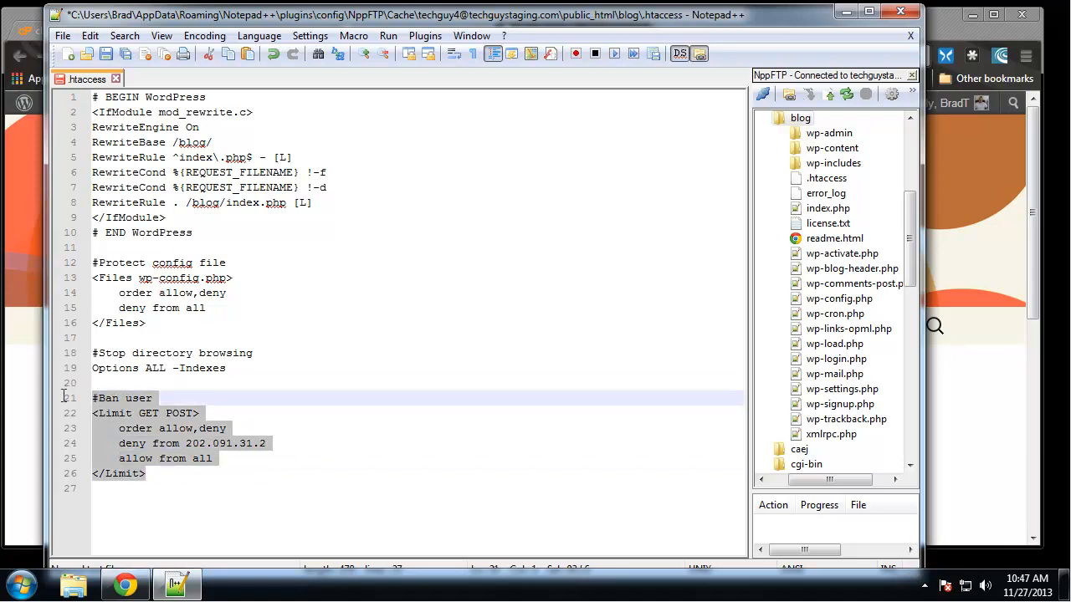
key("Delete")
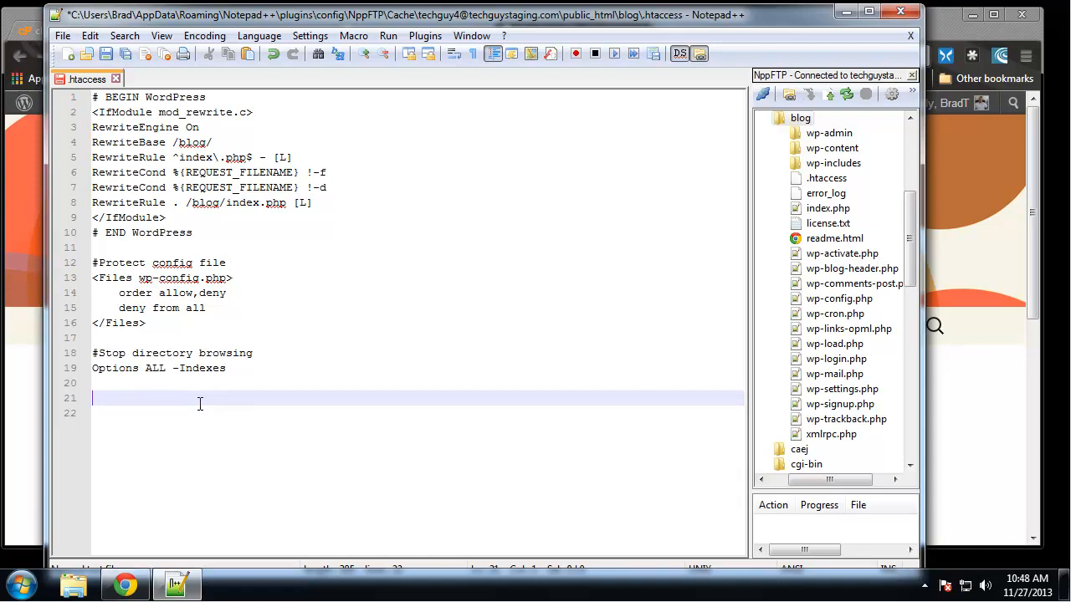
- Add the comment "#Disable Signature" below the directory browsing section
type("#Disable Sig")
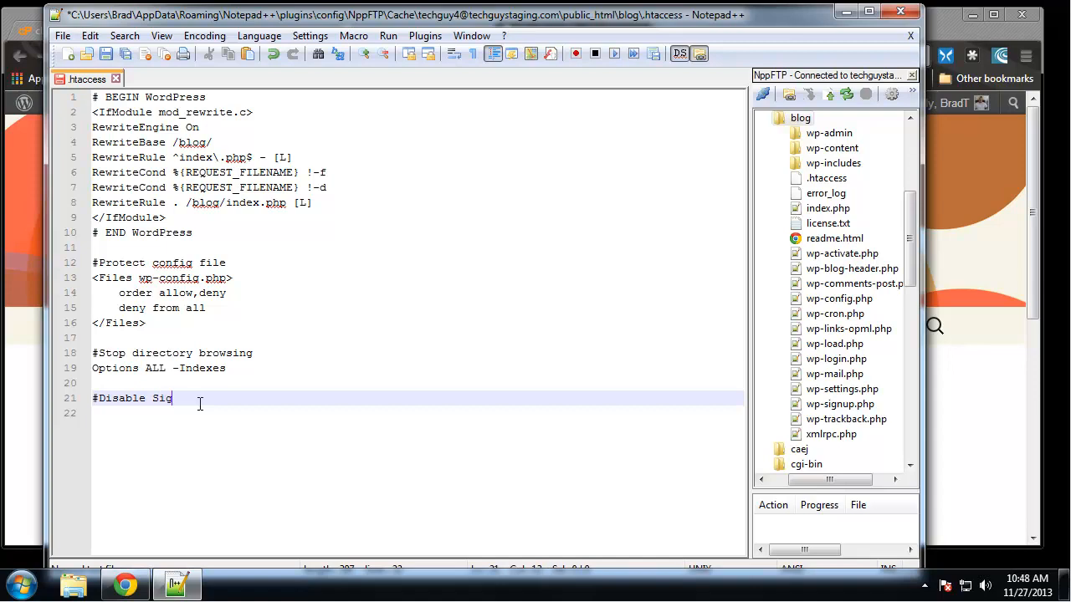
type("nature")
key("Return")
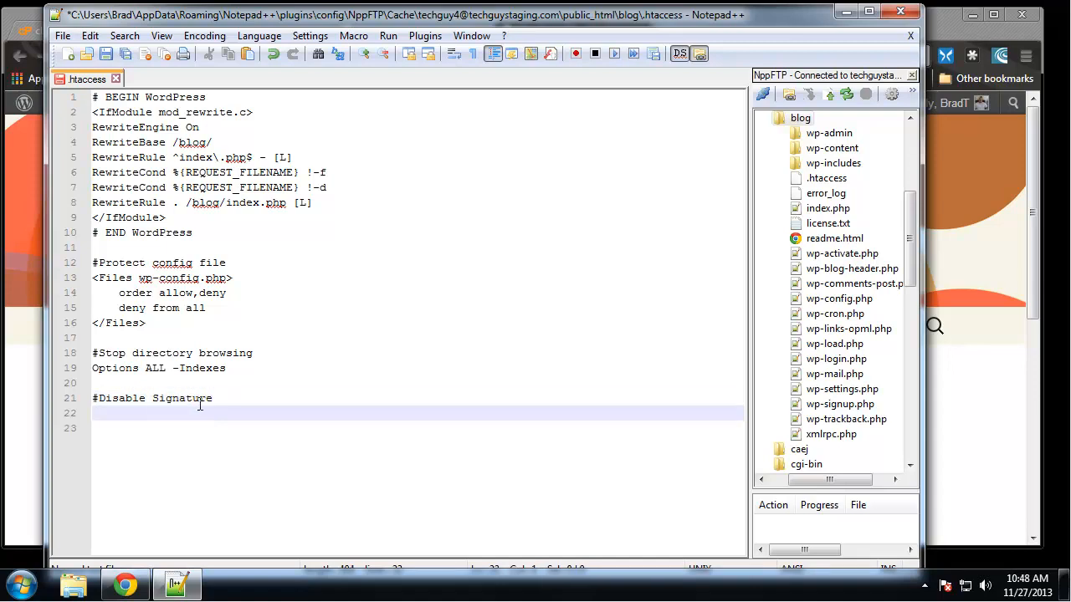
- Enter the directive "SeverSignature Off" under the Disable Signature comment
type("SeverSignature")
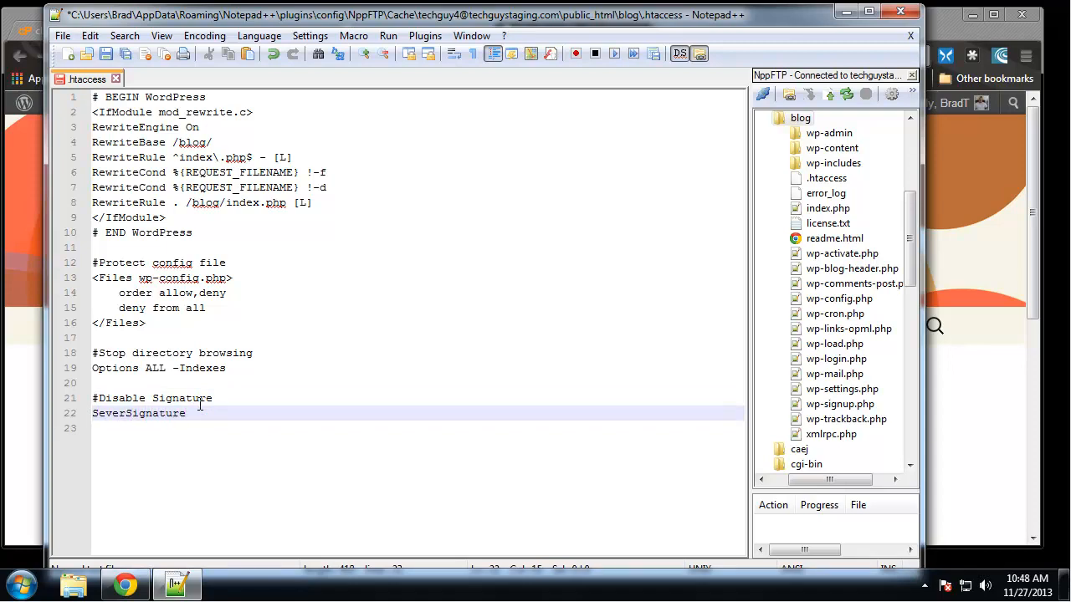
type(" off")
key("BackSpace")
key("BackSpace")
key("BackSpace")
type("Off")
left_click(345, 333)
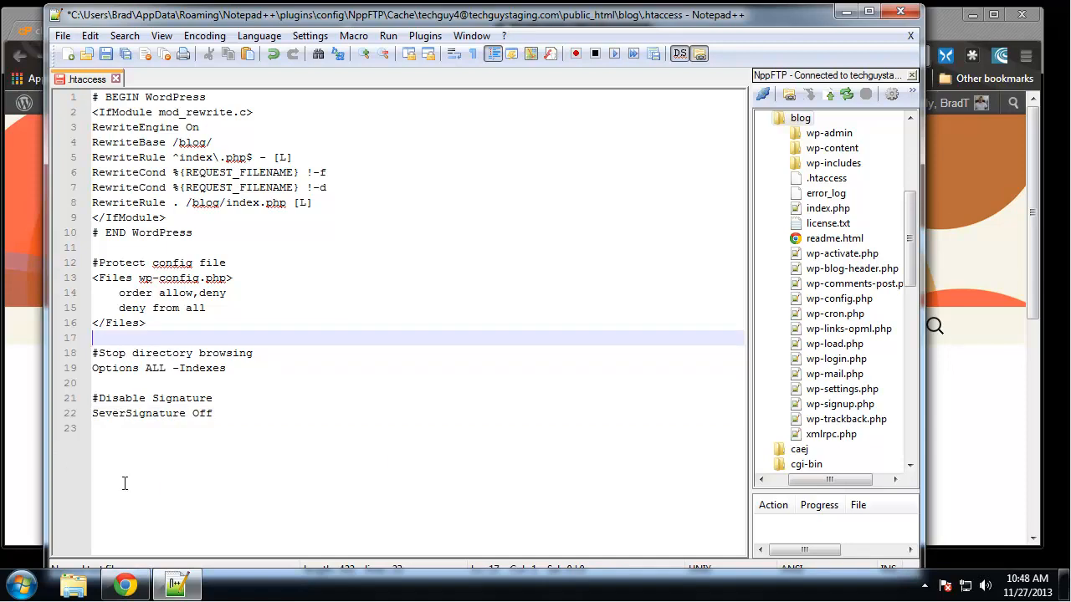
- Add the comment "#Protect .htaccess file" below the Disable Signature section
left_click(250, 428)
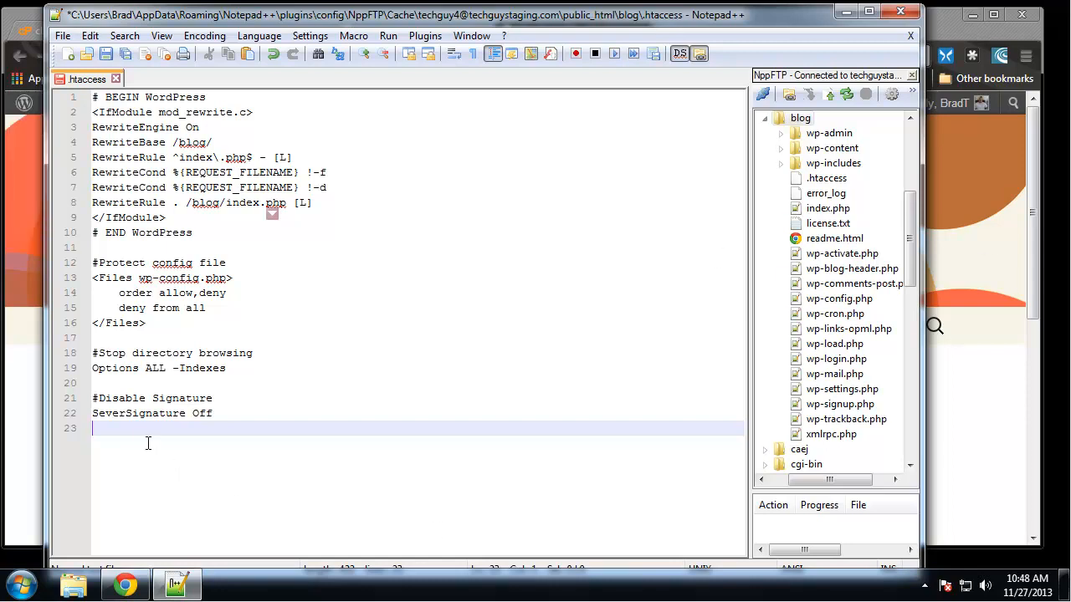
key("Return")
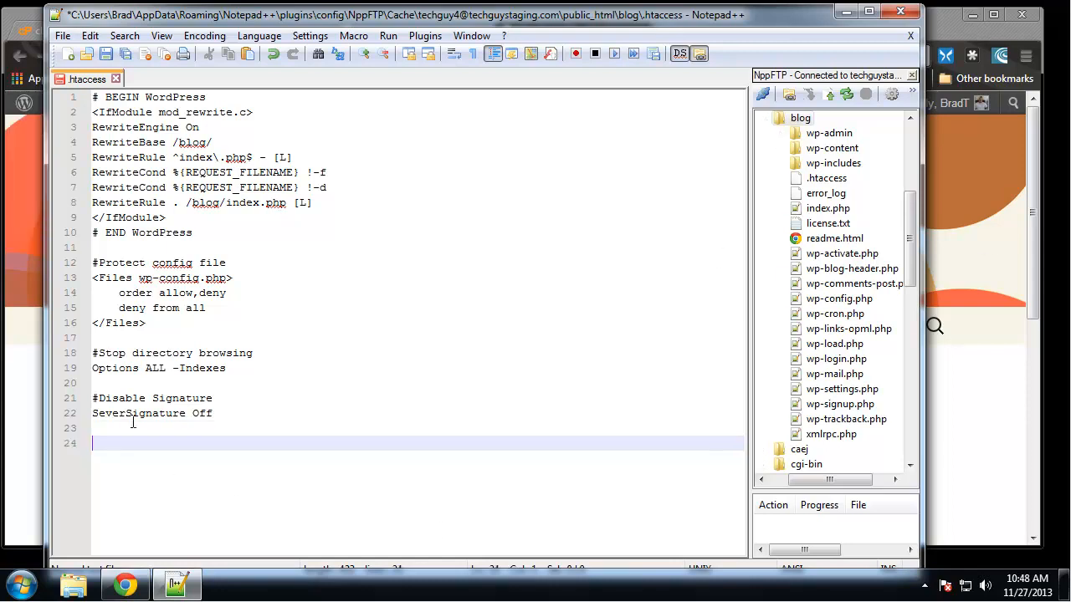
type("#Protect .htacce")
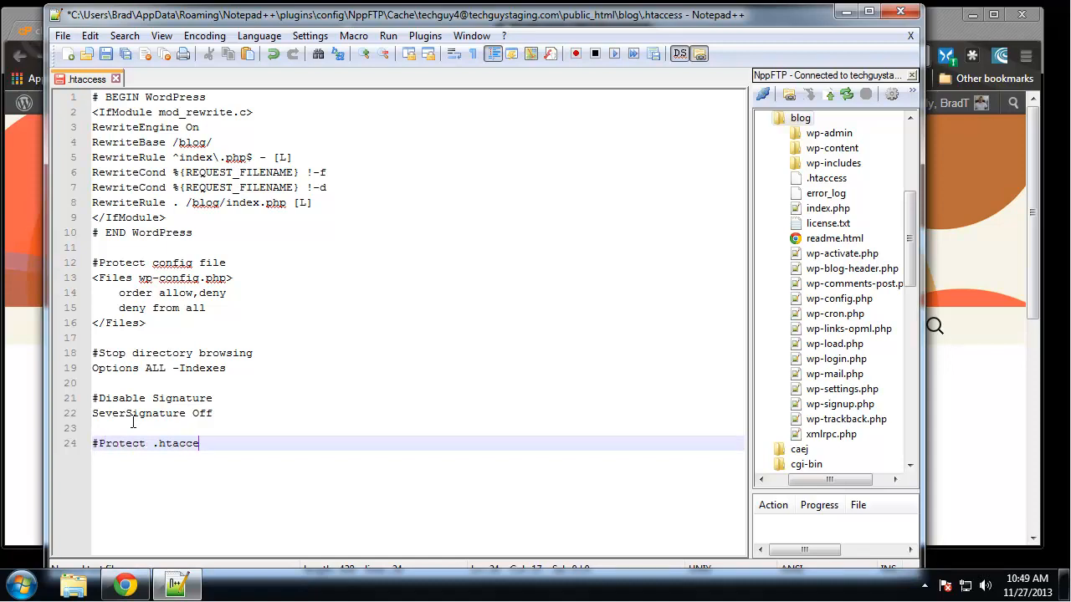
type("ss file")
key("Return")
- Create a Files block with the opening tag <Files ~ "^.*\.([Hh][Tt][Aa])"> and a closing </Files> tag
type("<Files")
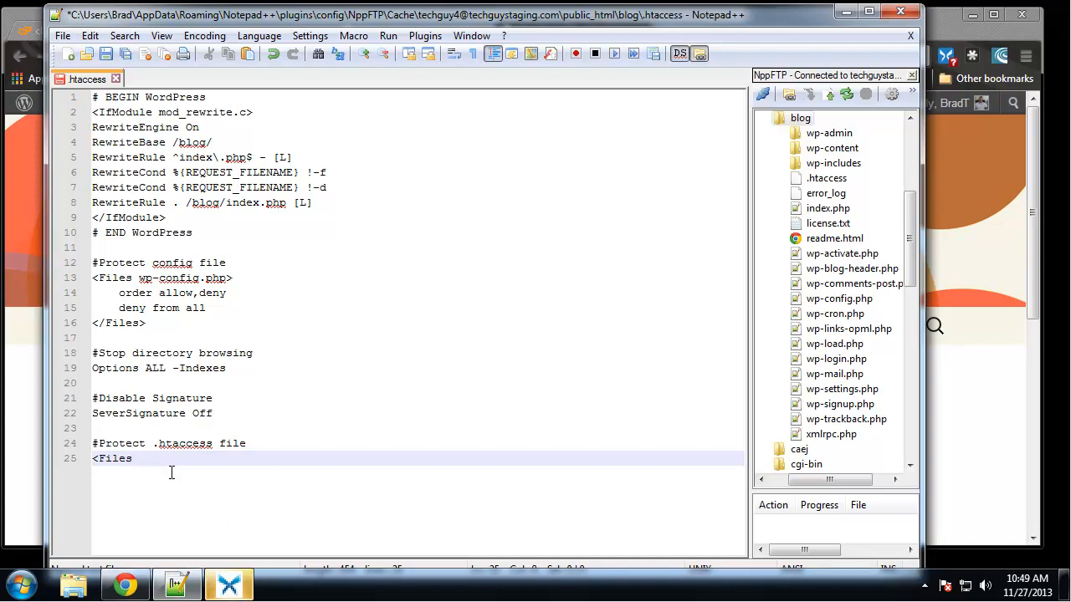
type("~ \"^.*\\.([Hh][Tt][Aa])\">")
key("Return")
key("Return")
type("</Files>")
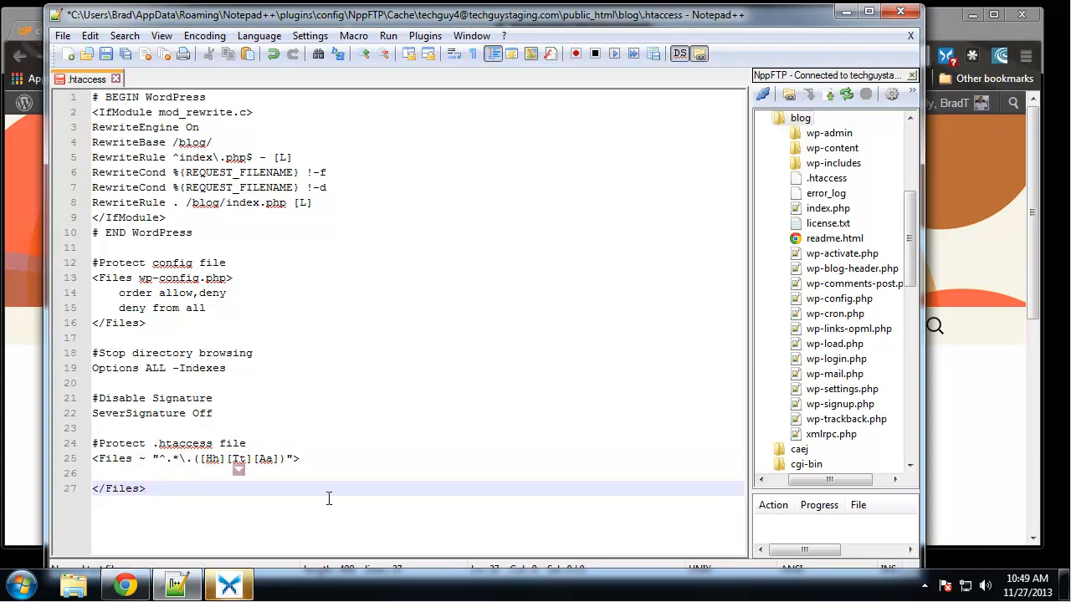
- Enter the indented line "order allow,deny" inside the Files block that protects .htaccess
left_click(179, 458)
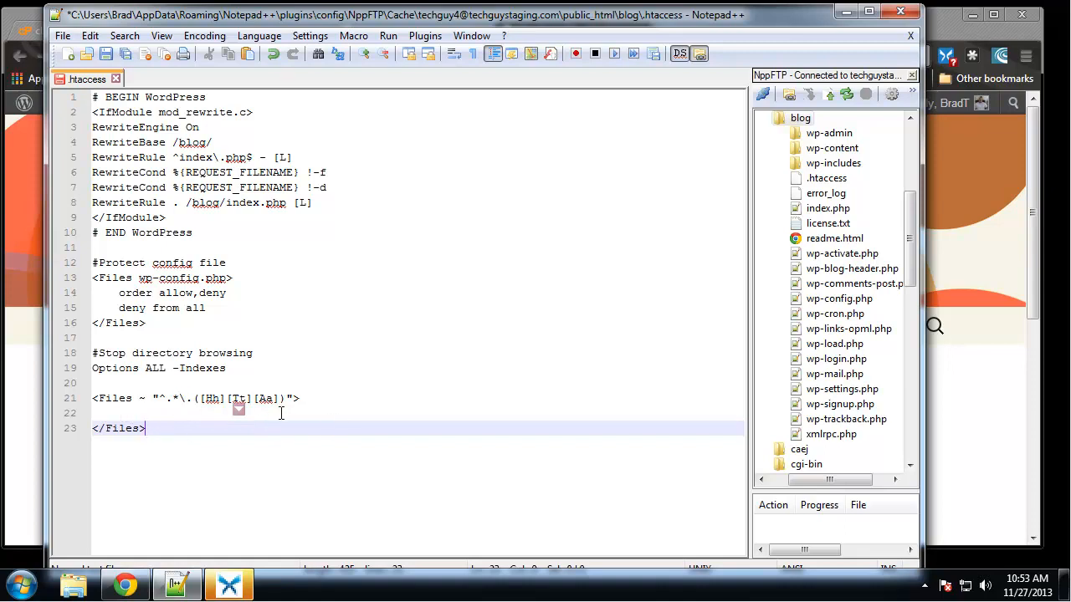
left_click(174, 414)
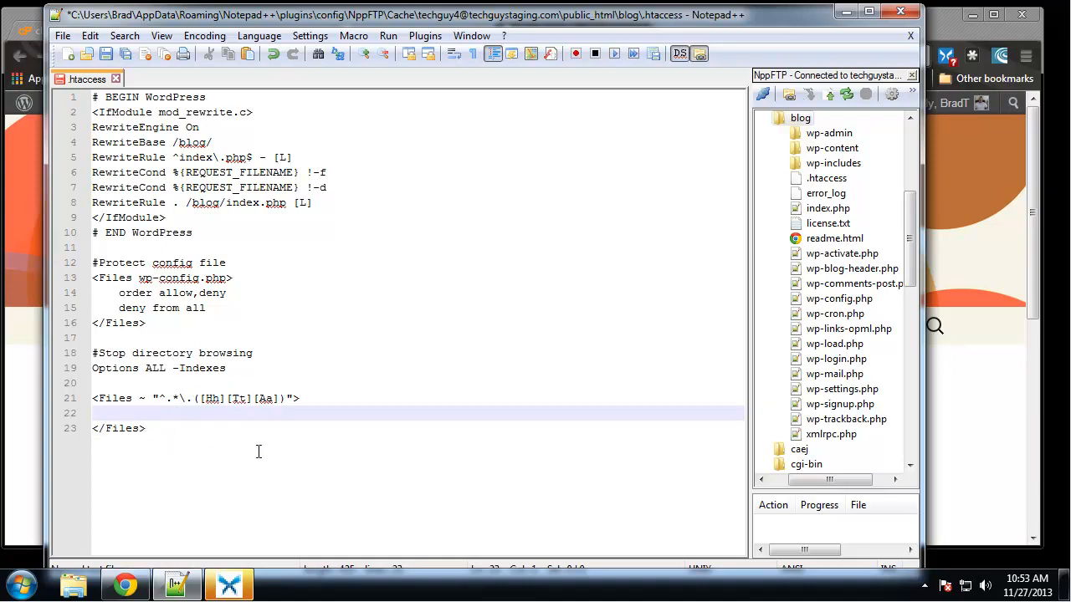
type("order allow,deny")
key("Return")
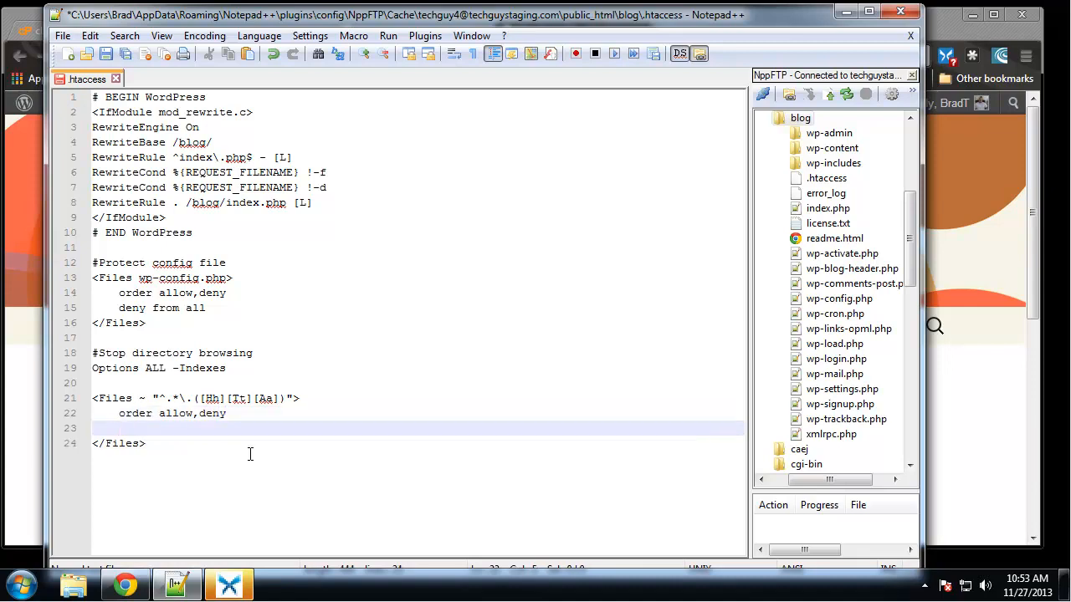
- Complete the .htaccess Files block with the lines "deny from all" and "satisfy all", and save the file
type("deny from all")
key("Return")
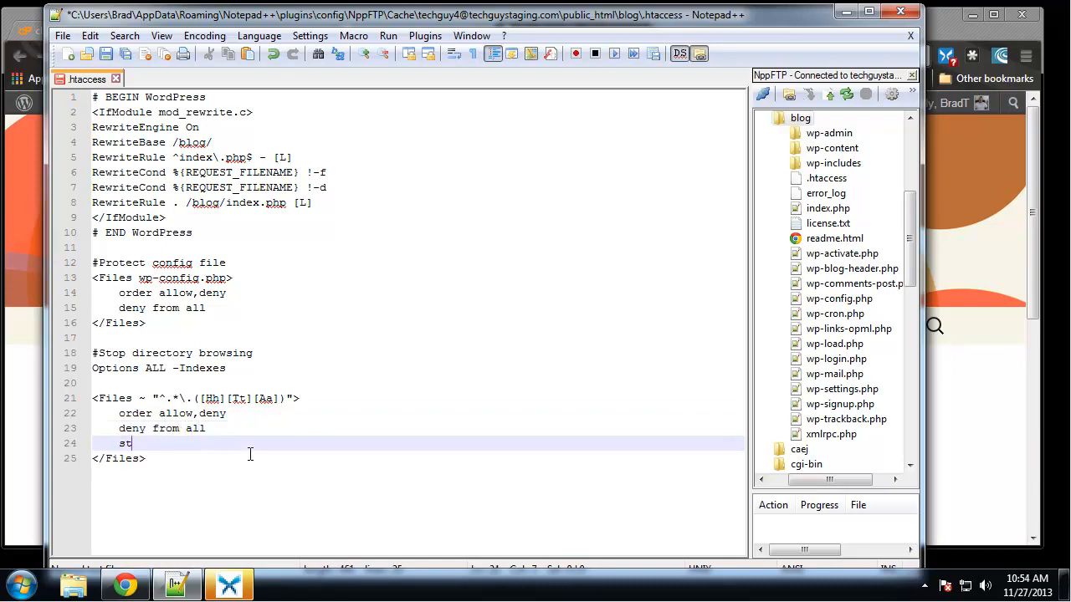
type("satisfy all")
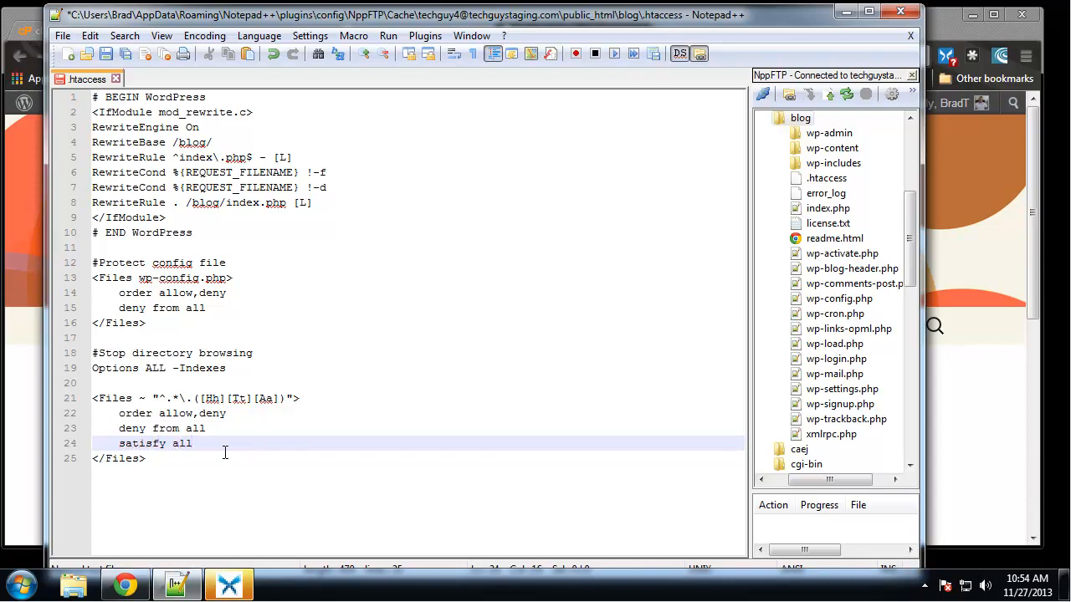
left_click(375, 341)
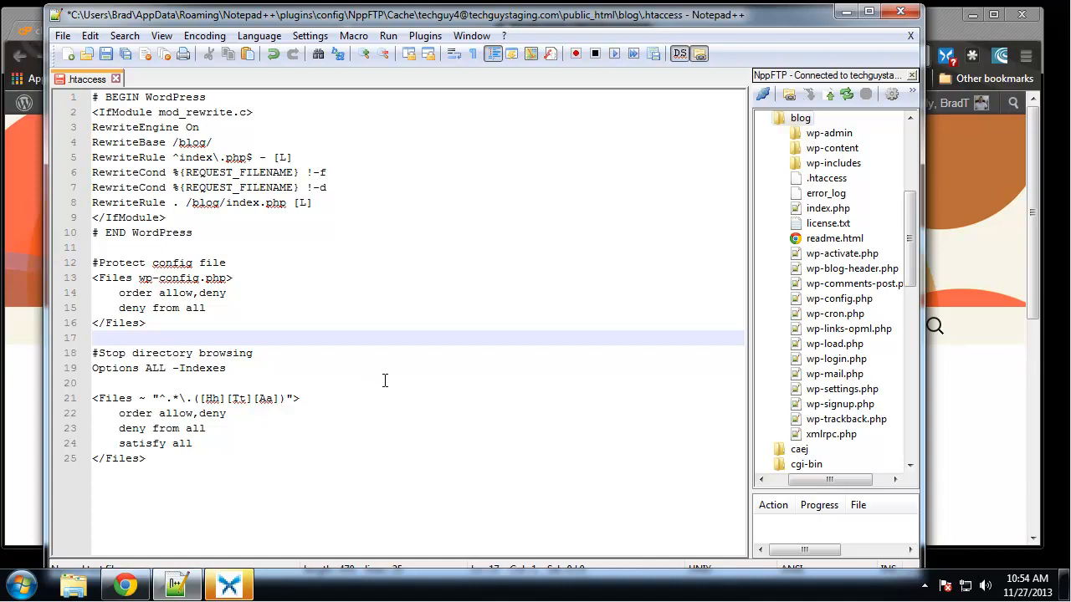
key("ctrl+s")
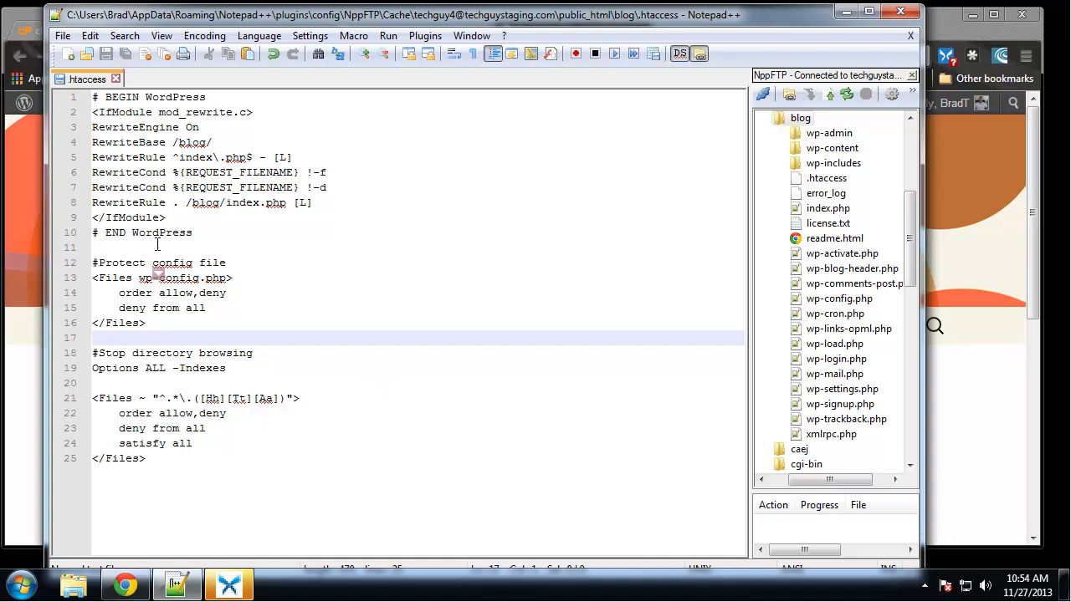
- Reload the WordPress blog's front page in Chrome to check that it still loads, and return to Notepad++
right_click(10, 35)
left_click(324, 248)
left_click(70, 55)
mouse_move(121, 109)
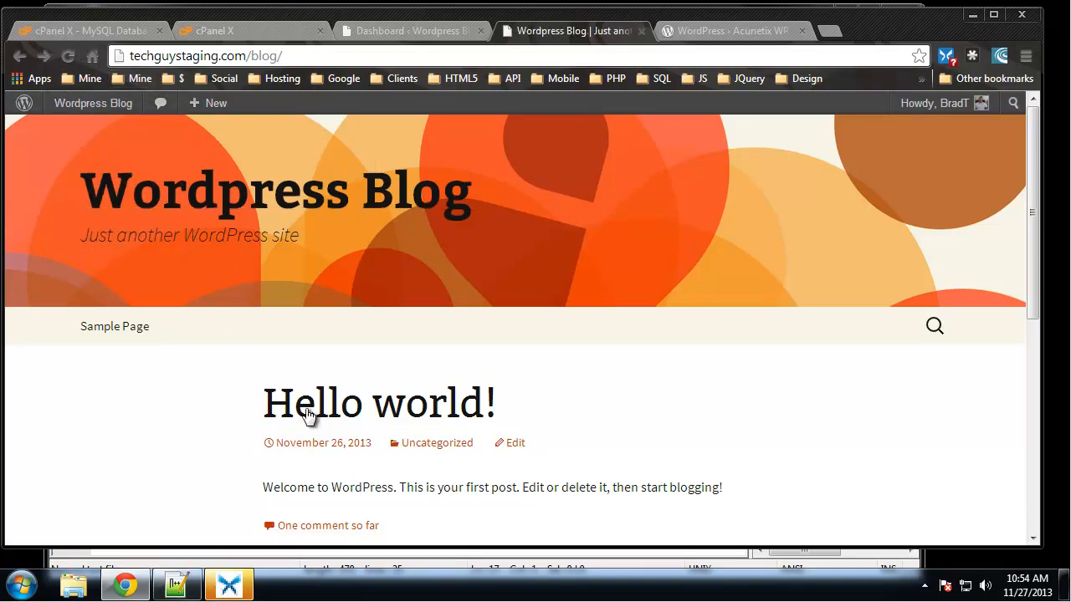
left_click(176, 586)
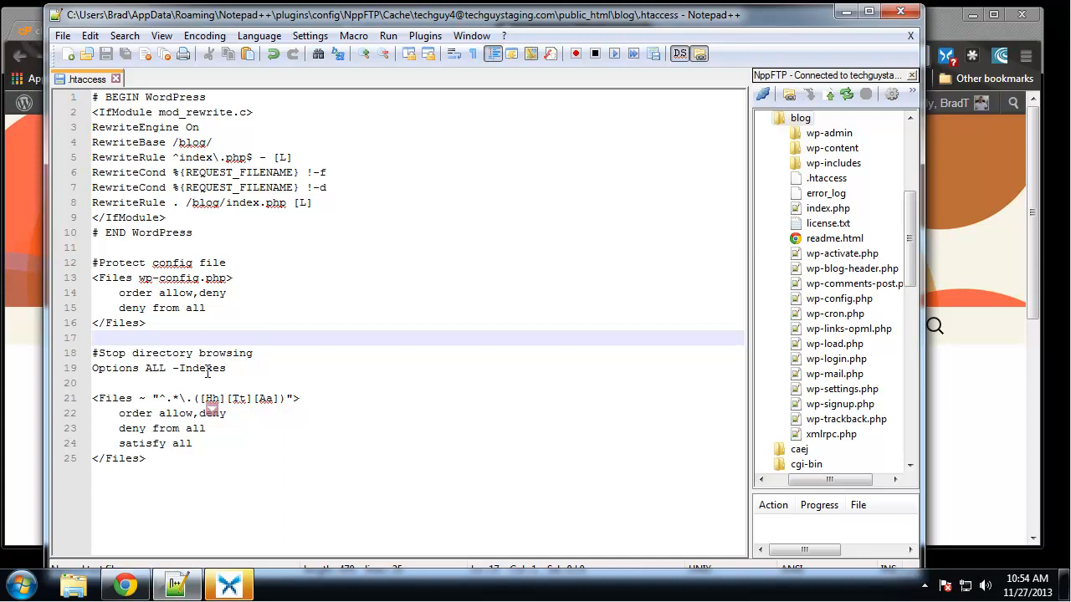
left_click_drag(237, 368, 94, 353)
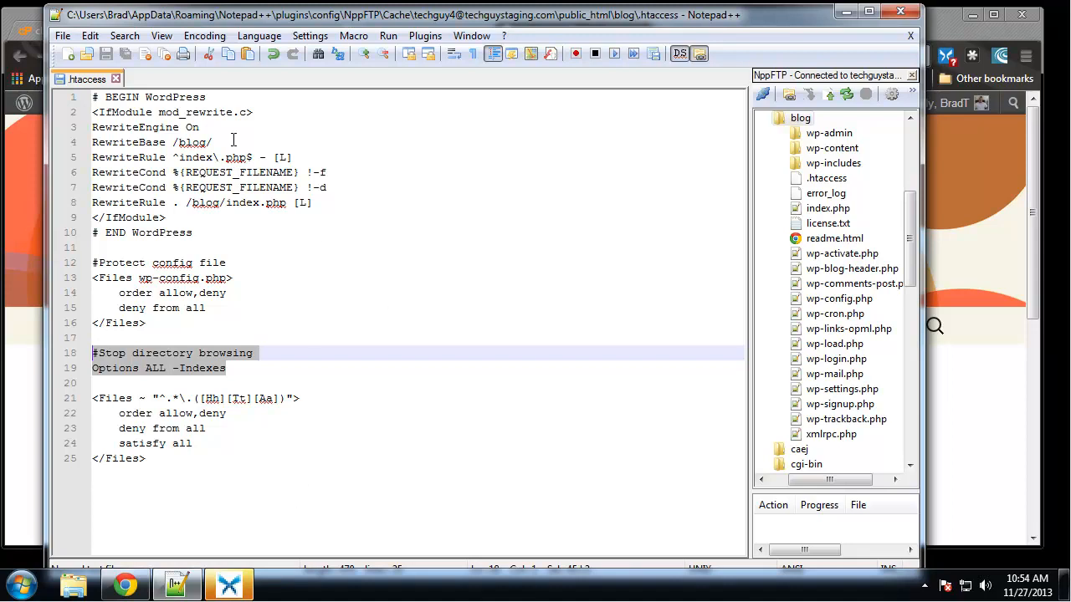
left_click(382, 216)
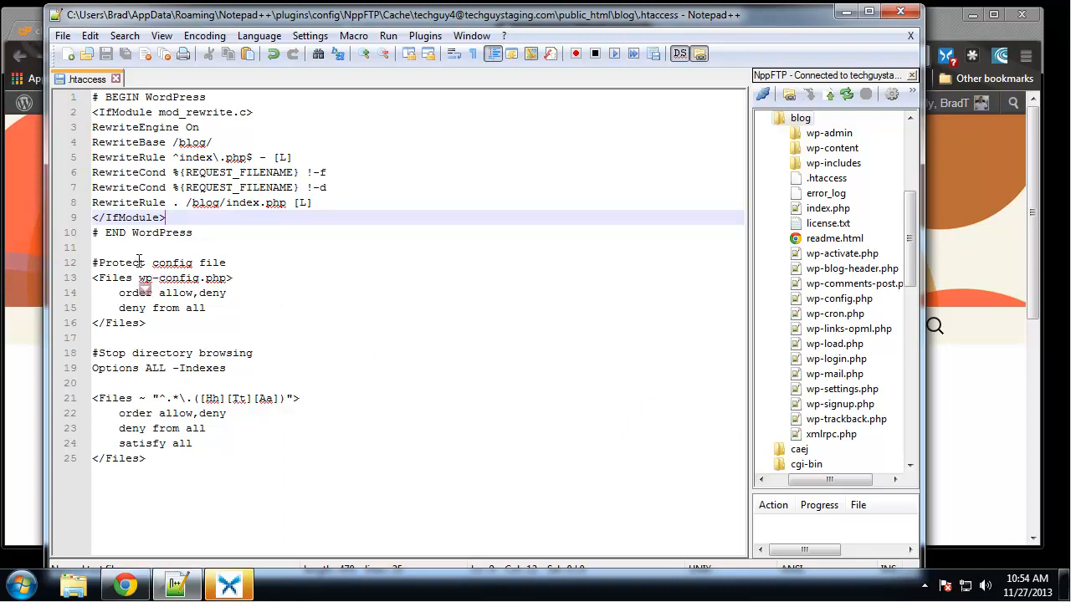
left_click(173, 263)
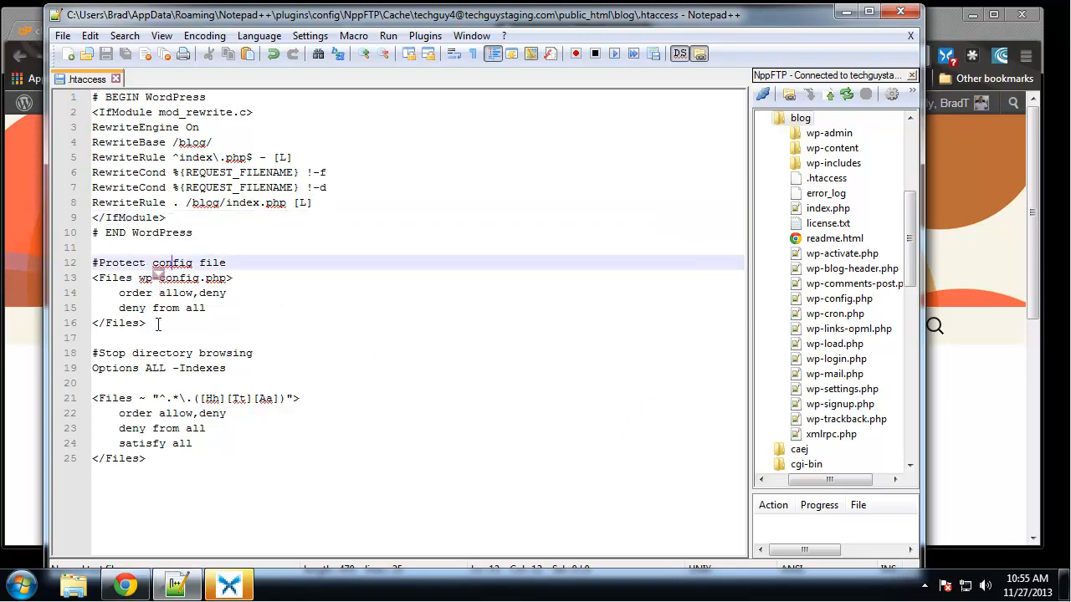